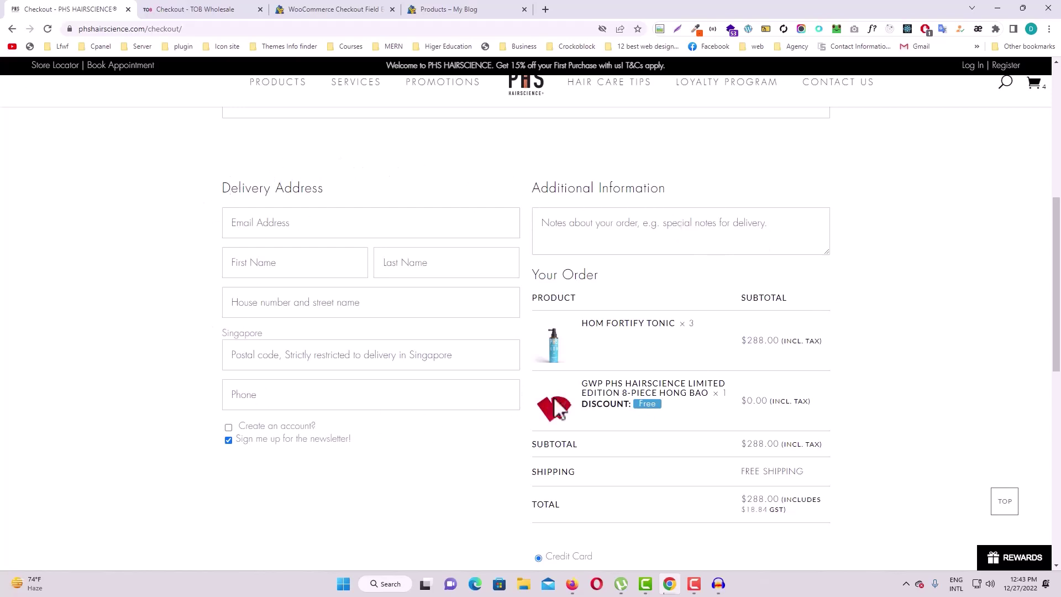
Examine the shipping details, billing address and order fields on the TOB Wholesale checkout page.
{"action": "left_click", "coordinate": [201, 9]}
{"action": "scroll", "coordinate": [253, 233], "scroll_direction": "up", "scroll_amount": 1}
{"action": "scroll", "coordinate": [253, 230], "scroll_direction": "up", "scroll_amount": 1}
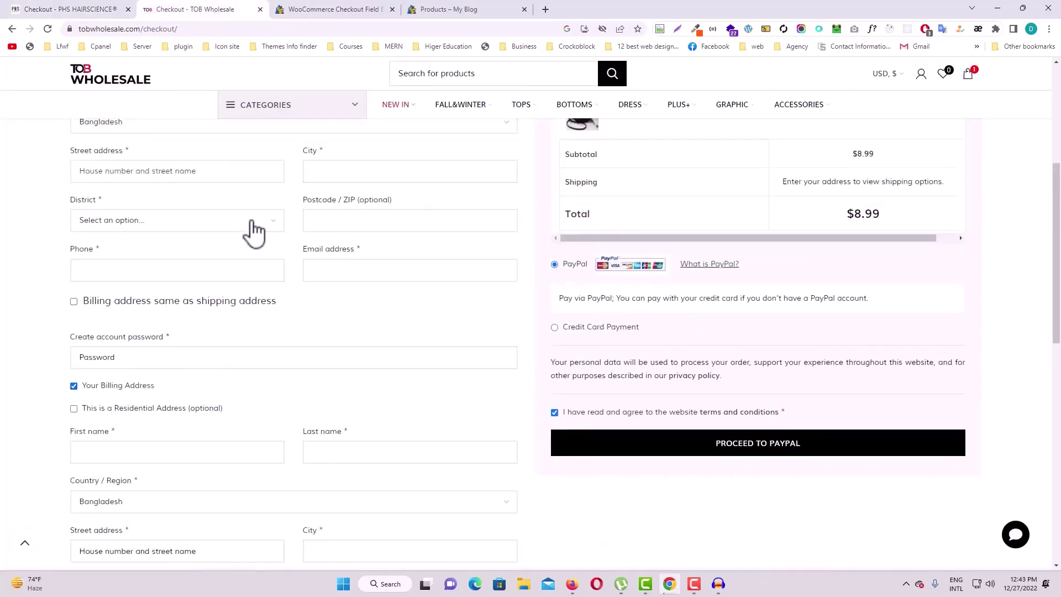
{"action": "scroll", "coordinate": [254, 230], "scroll_direction": "up", "scroll_amount": 3}
{"action": "scroll", "coordinate": [208, 248], "scroll_direction": "down", "scroll_amount": 1}
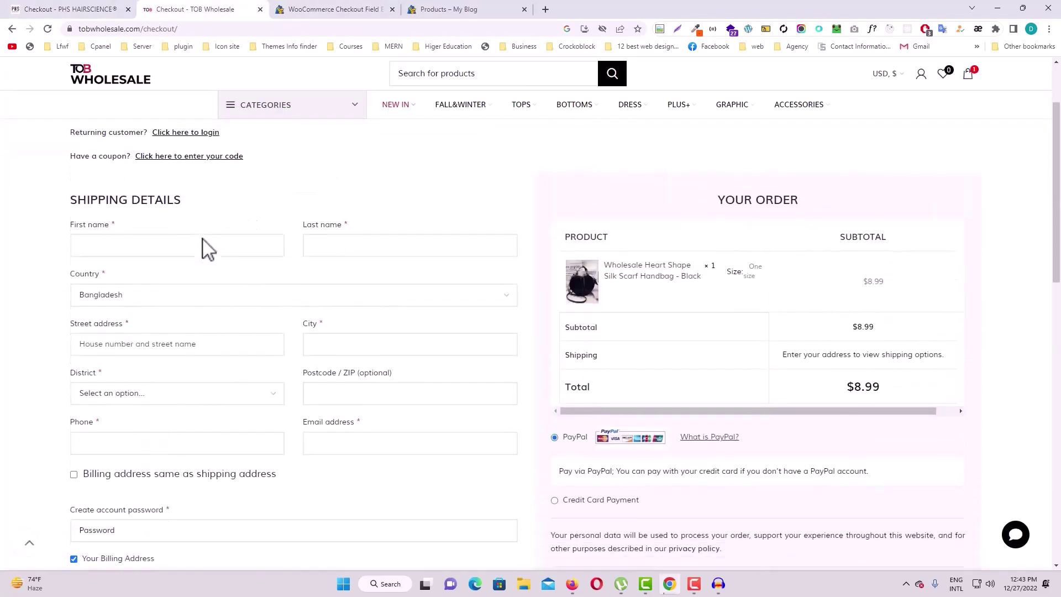
{"action": "left_click_drag", "start_coordinate": [73, 190], "coordinate": [190, 201]}
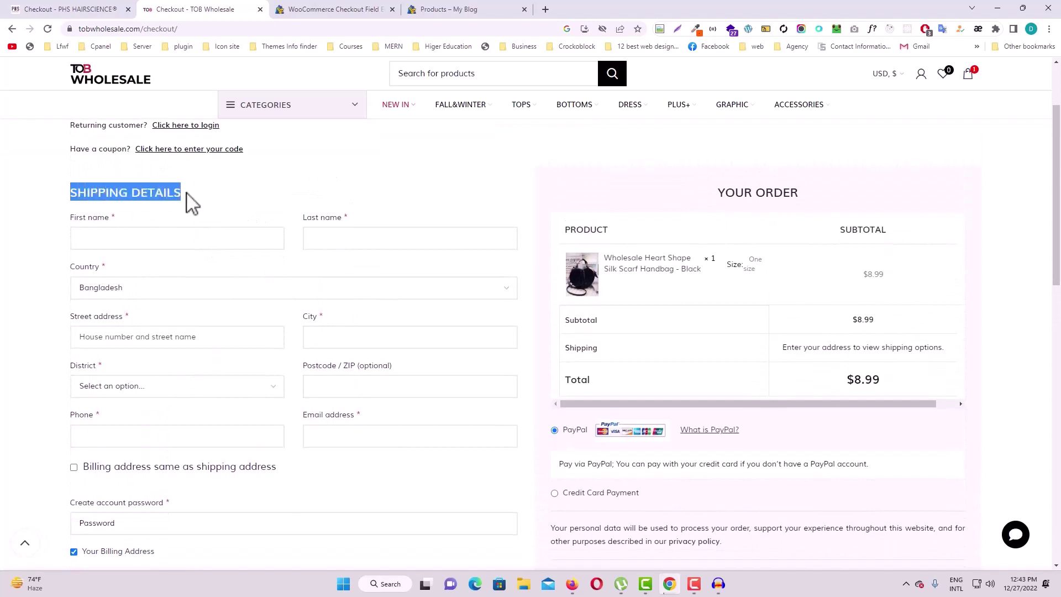
{"action": "scroll", "coordinate": [164, 238], "scroll_direction": "down", "scroll_amount": 2}
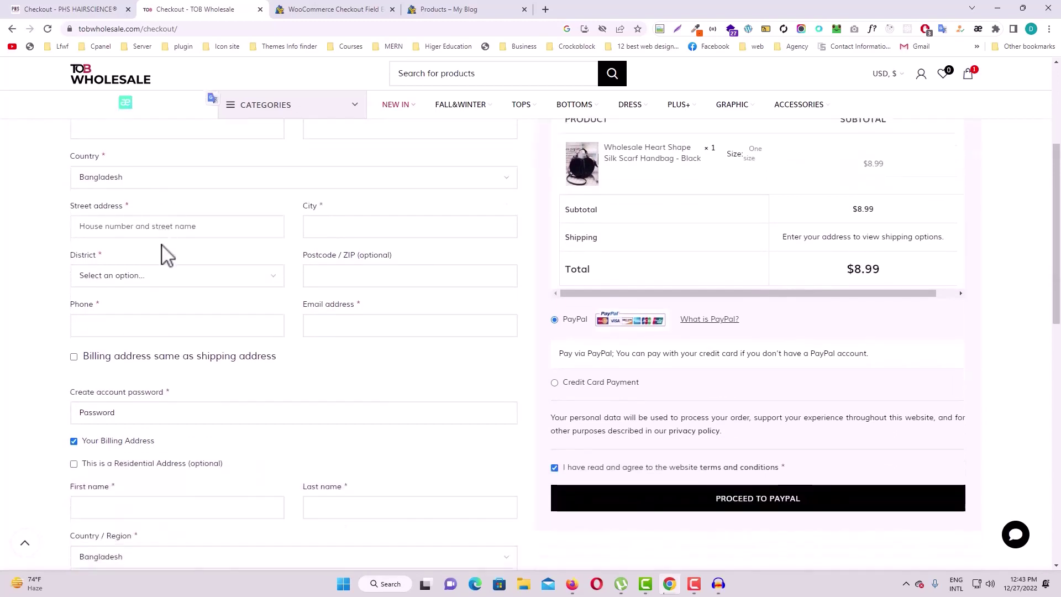
{"action": "scroll", "coordinate": [165, 243], "scroll_direction": "up", "scroll_amount": 1}
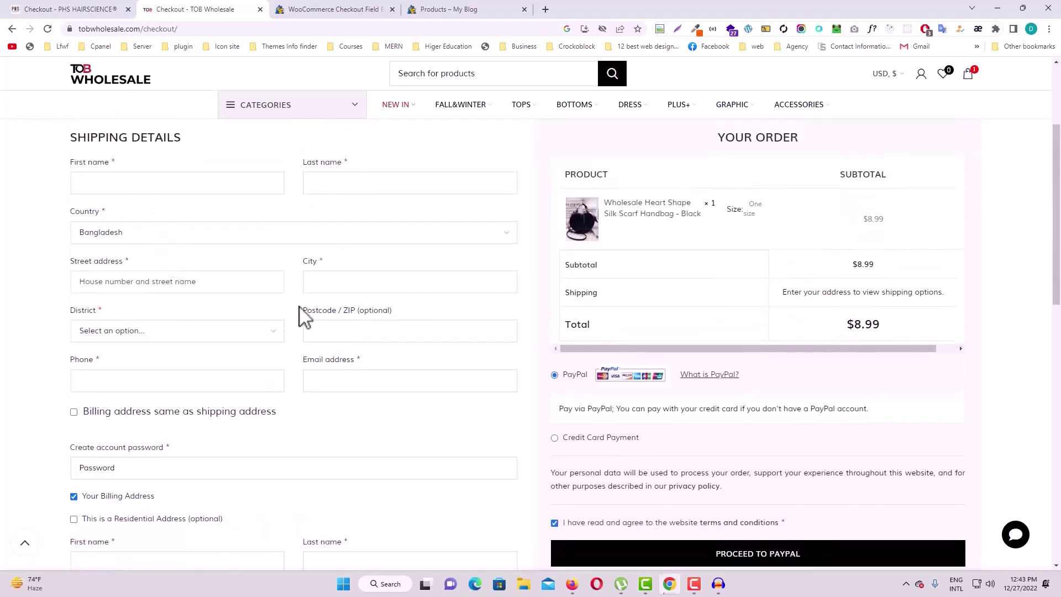
{"action": "scroll", "coordinate": [248, 299], "scroll_direction": "down", "scroll_amount": 2}
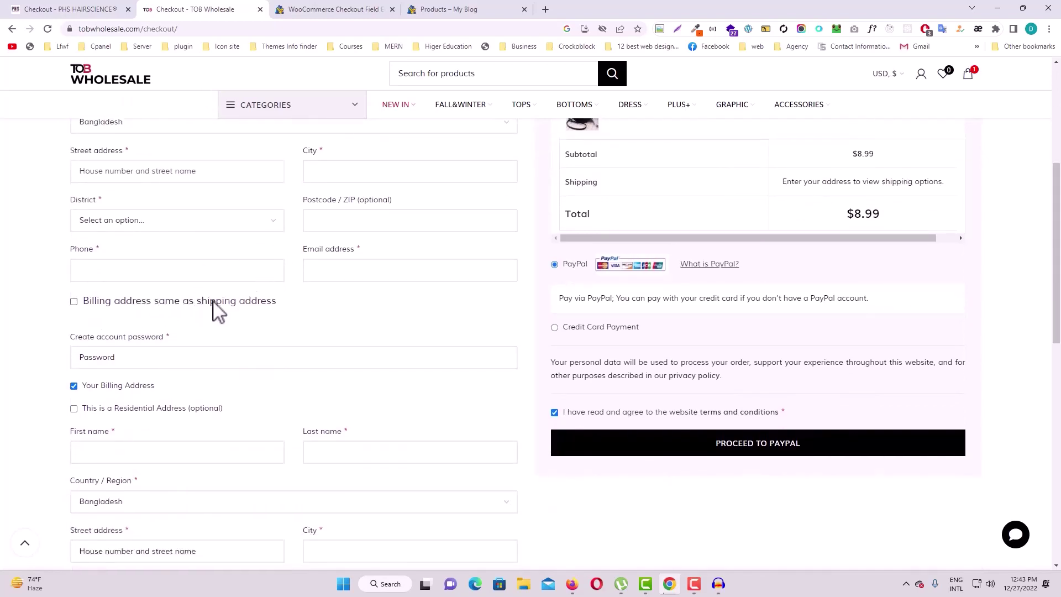
{"action": "scroll", "coordinate": [249, 306], "scroll_direction": "down", "scroll_amount": 3}
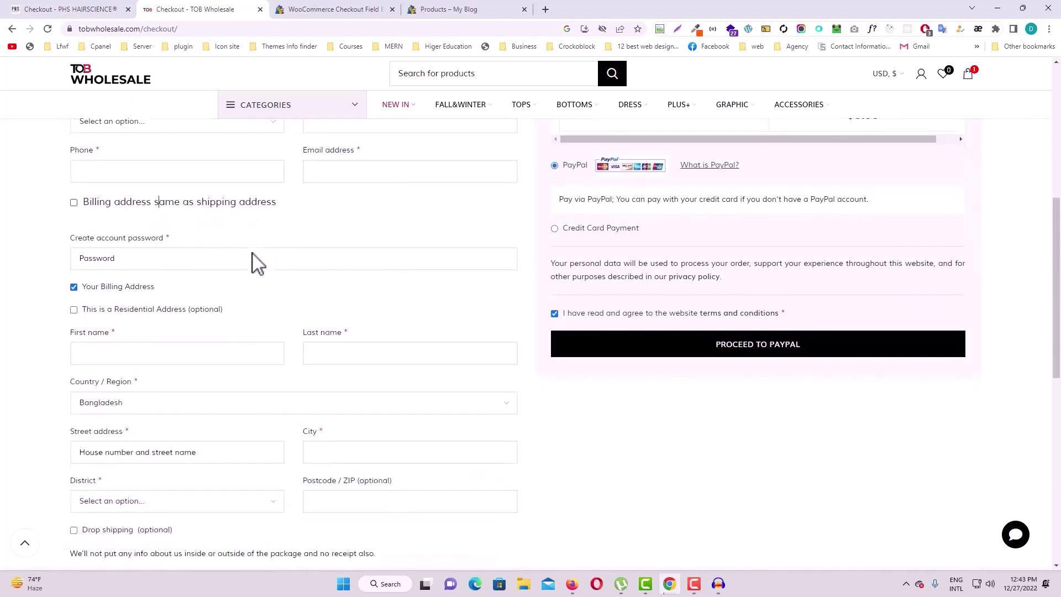
{"action": "scroll", "coordinate": [268, 324], "scroll_direction": "down", "scroll_amount": 3}
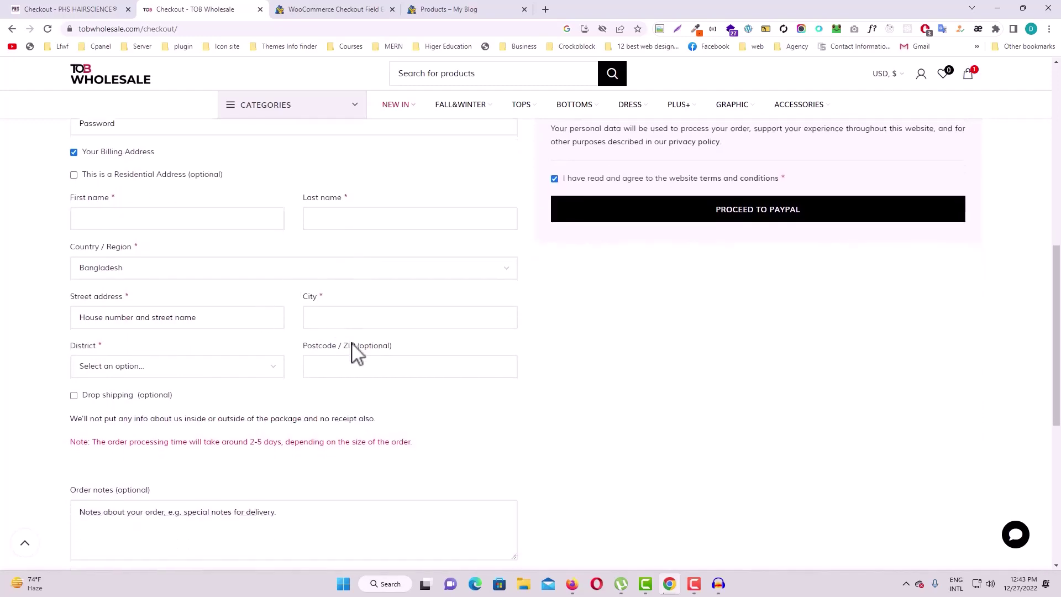
{"action": "scroll", "coordinate": [353, 347], "scroll_direction": "up", "scroll_amount": 6}
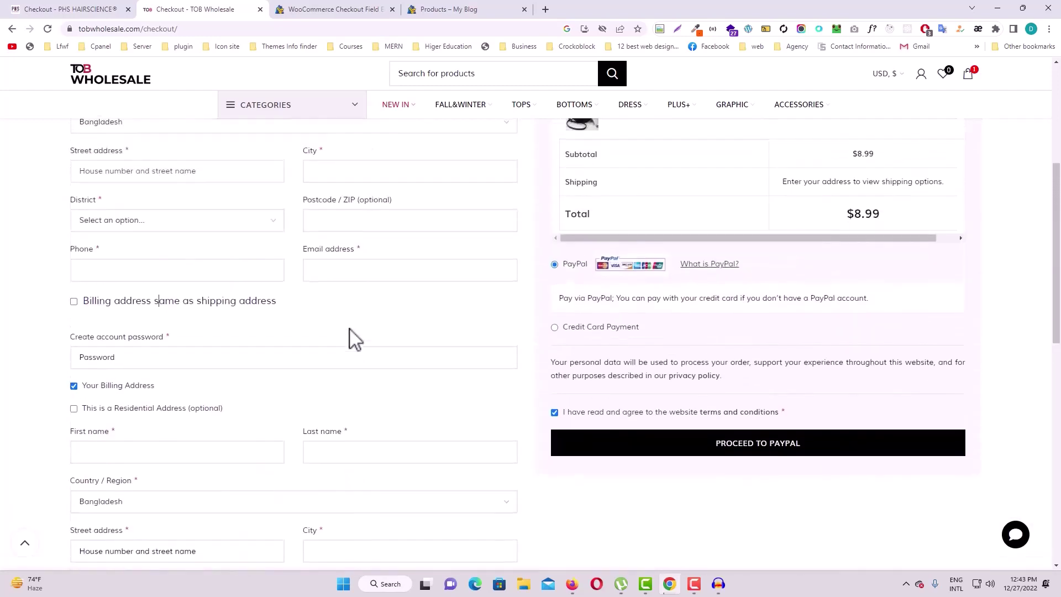
{"action": "scroll", "coordinate": [350, 303], "scroll_direction": "up", "scroll_amount": 1}
Compare the PHS HAIRSCIENCE delivery address form with the shipping details form on the TOB Wholesale checkout.
{"action": "left_click", "coordinate": [57, 10]}
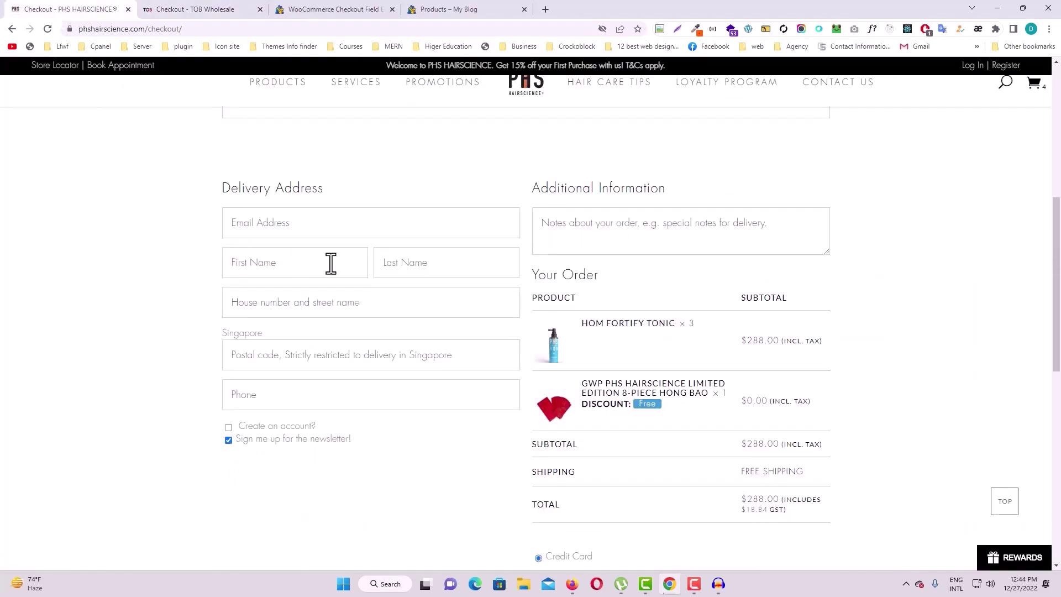
{"action": "left_click", "coordinate": [191, 9]}
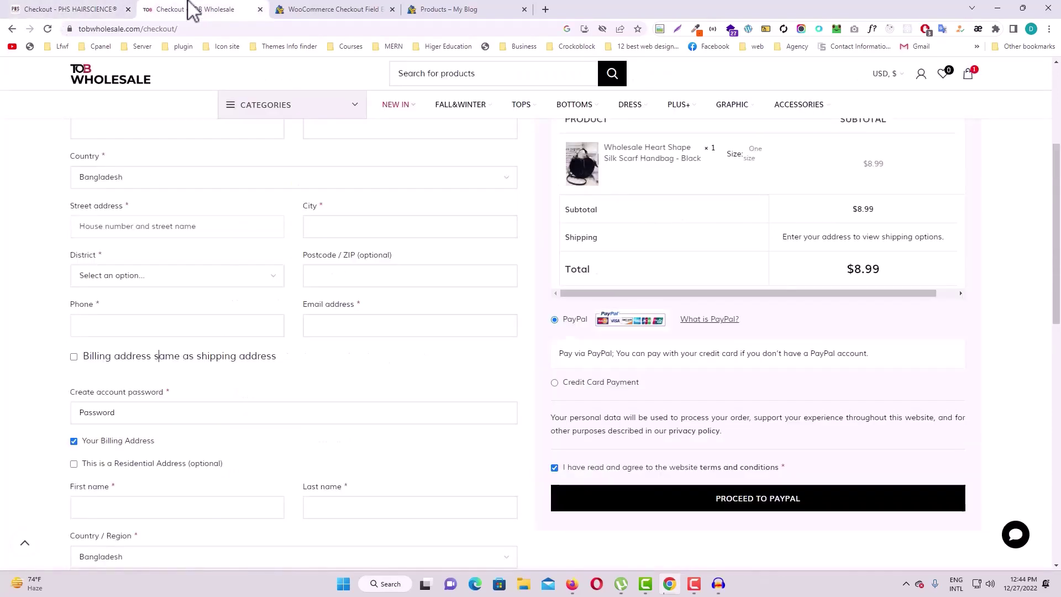
{"action": "scroll", "coordinate": [196, 281], "scroll_direction": "up", "scroll_amount": 3}
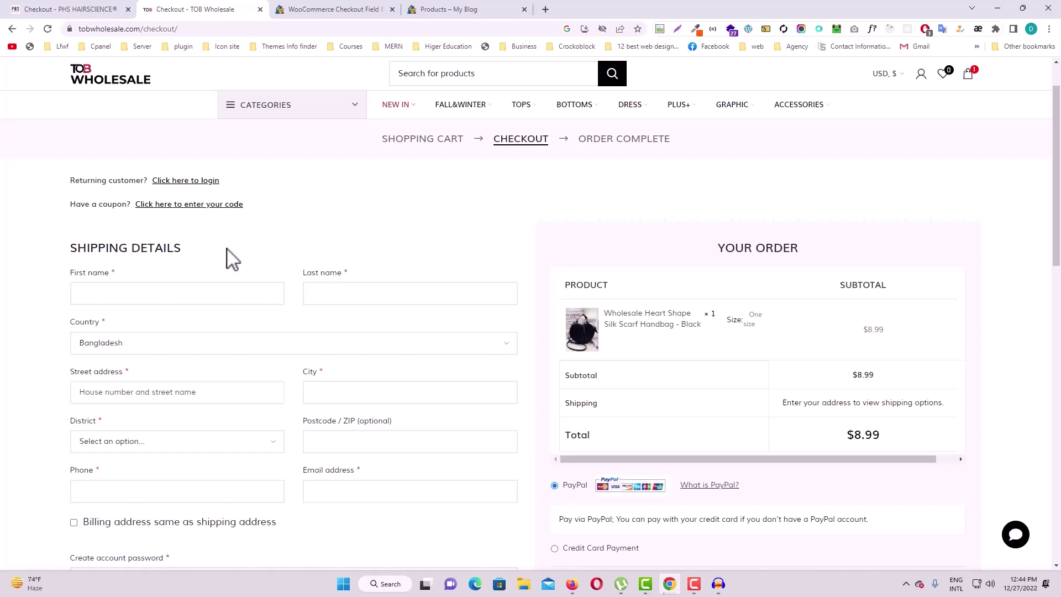
{"action": "scroll", "coordinate": [232, 258], "scroll_direction": "down", "scroll_amount": 1}
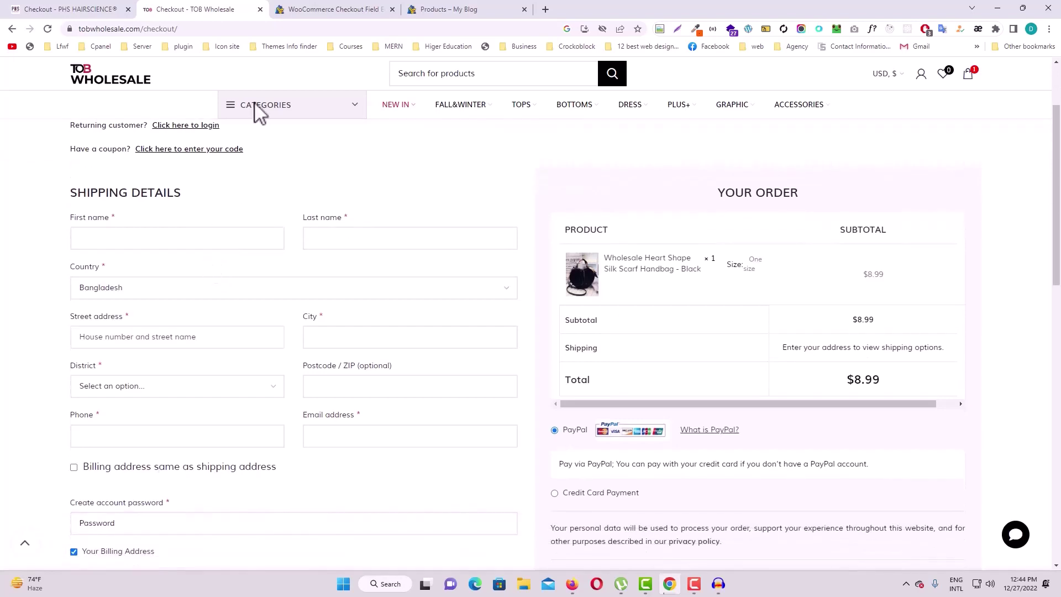
In the WordPress admin, open the settings of the installed Checkout Field Editor for WooCommerce plugin and view its billing fields.
{"action": "left_click", "coordinate": [308, 10]}
{"action": "mouse_move", "coordinate": [47, 394]}
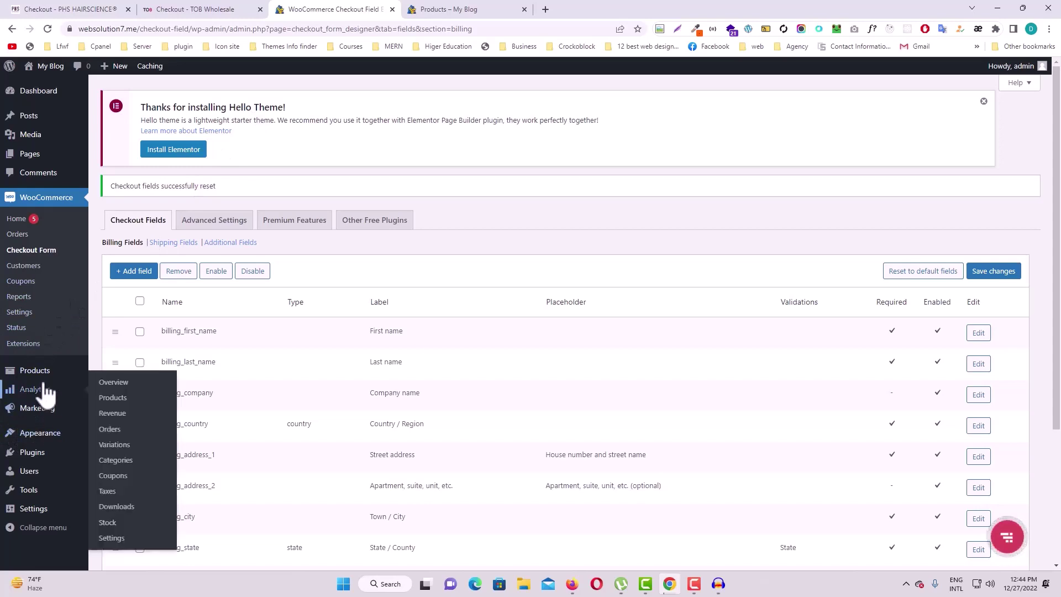
{"action": "scroll", "coordinate": [47, 393], "scroll_direction": "down", "scroll_amount": 3}
{"action": "left_click", "coordinate": [31, 454]}
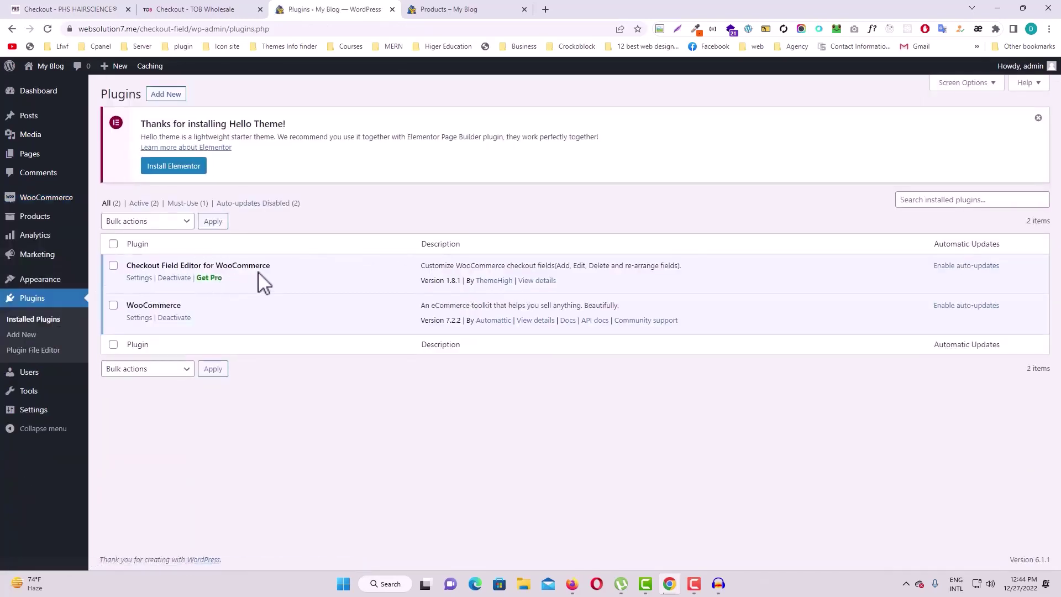
{"action": "left_click", "coordinate": [139, 278]}
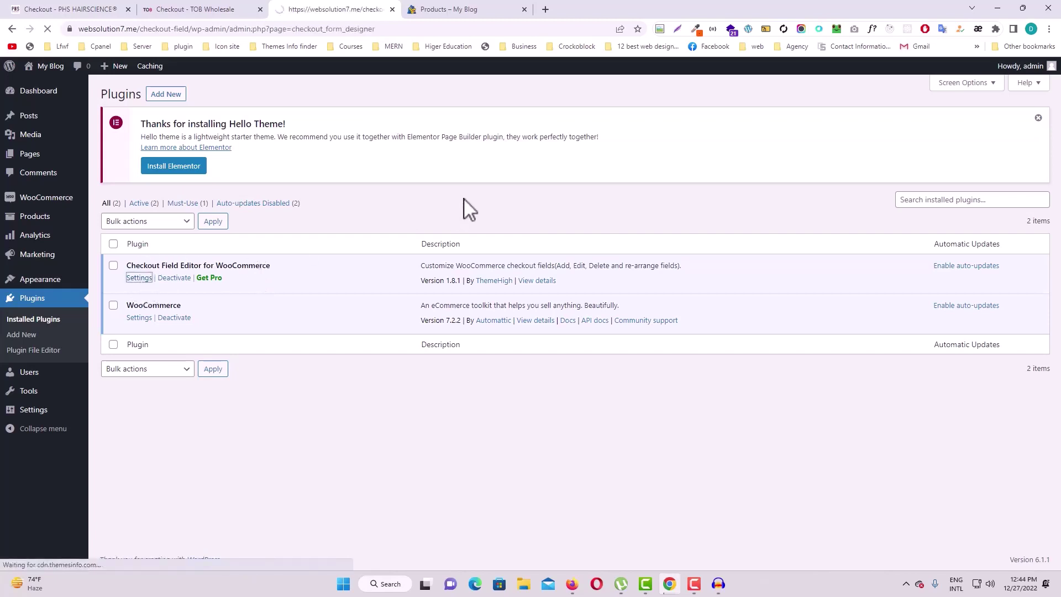
{"action": "scroll", "coordinate": [303, 274], "scroll_direction": "down", "scroll_amount": 2}
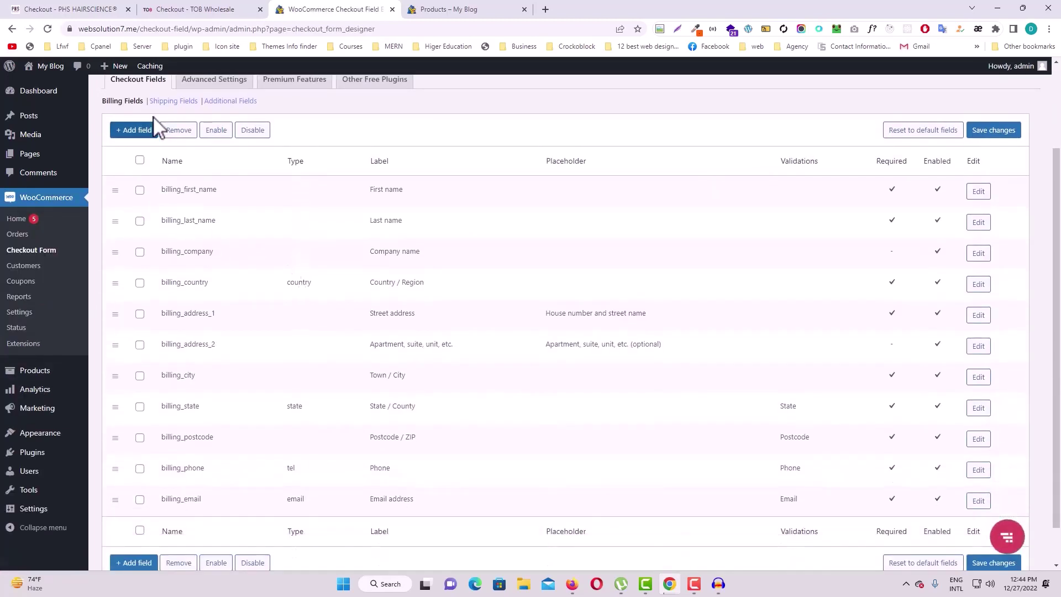
{"action": "scroll", "coordinate": [166, 114], "scroll_direction": "up", "scroll_amount": 1}
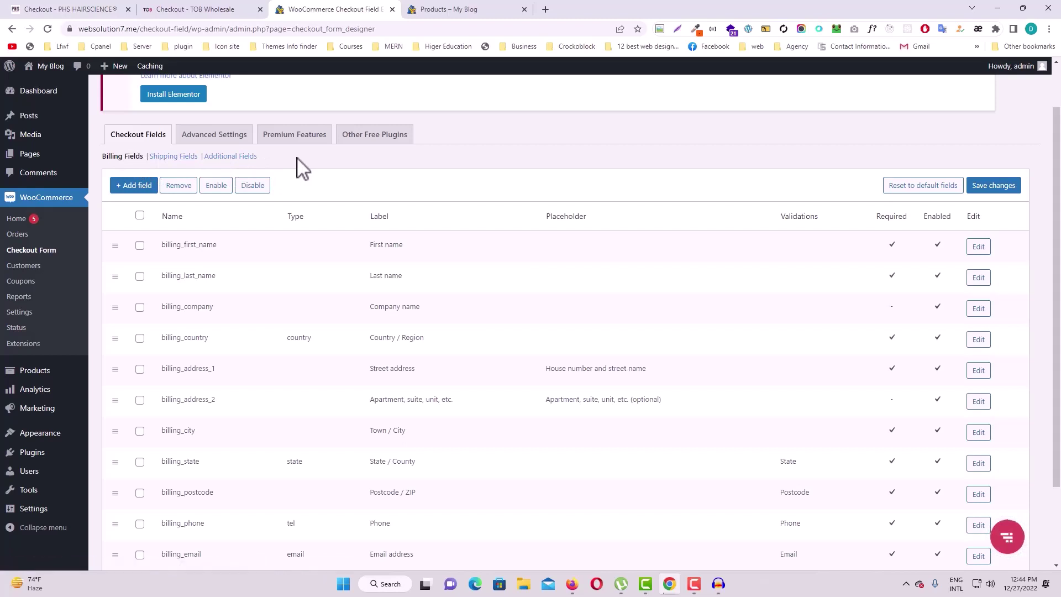
Review the plugin's Advanced Settings and Premium Features, and return to the list of checkout billing fields.
{"action": "left_click", "coordinate": [213, 138]}
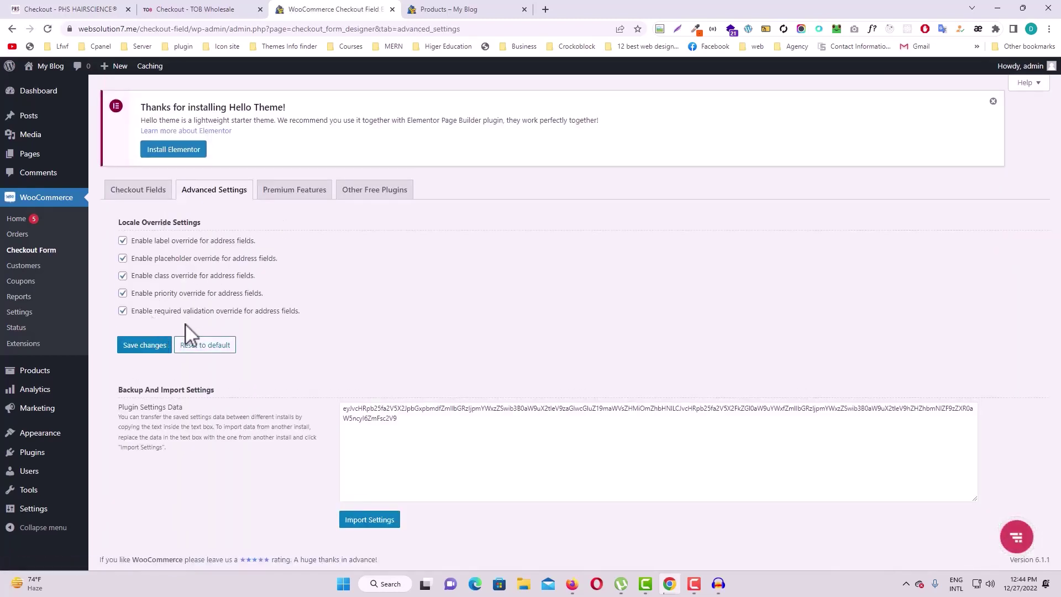
{"action": "left_click", "coordinate": [304, 193]}
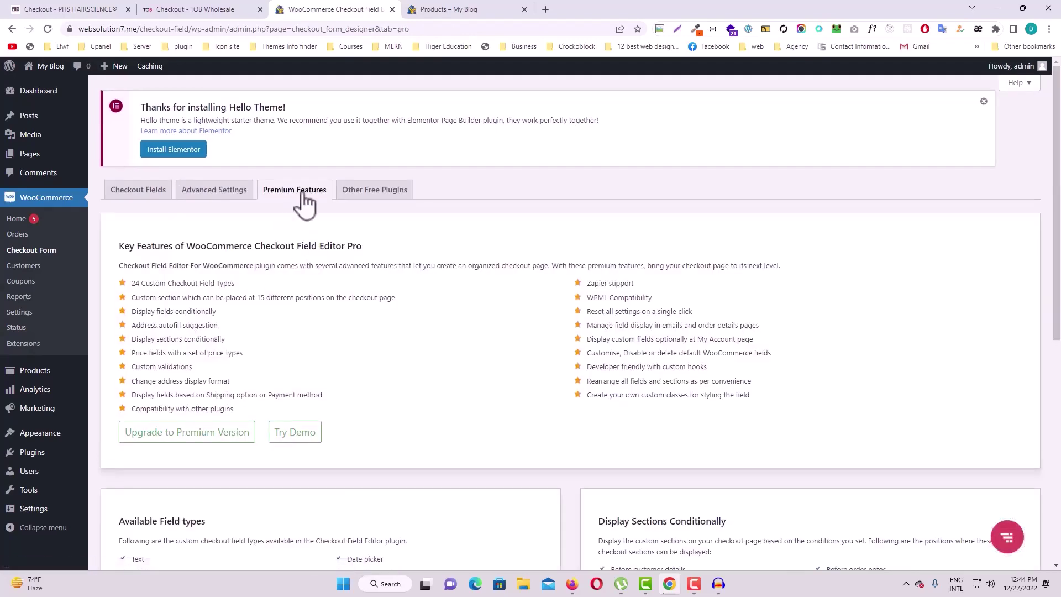
{"action": "left_click", "coordinate": [138, 190]}
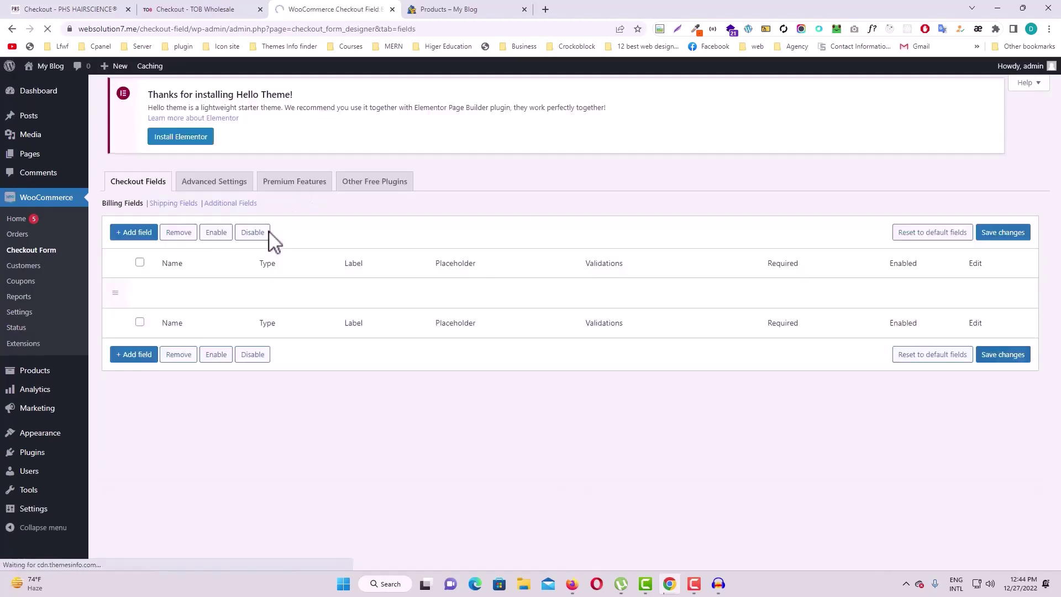
{"action": "scroll", "coordinate": [272, 257], "scroll_direction": "down", "scroll_amount": 3}
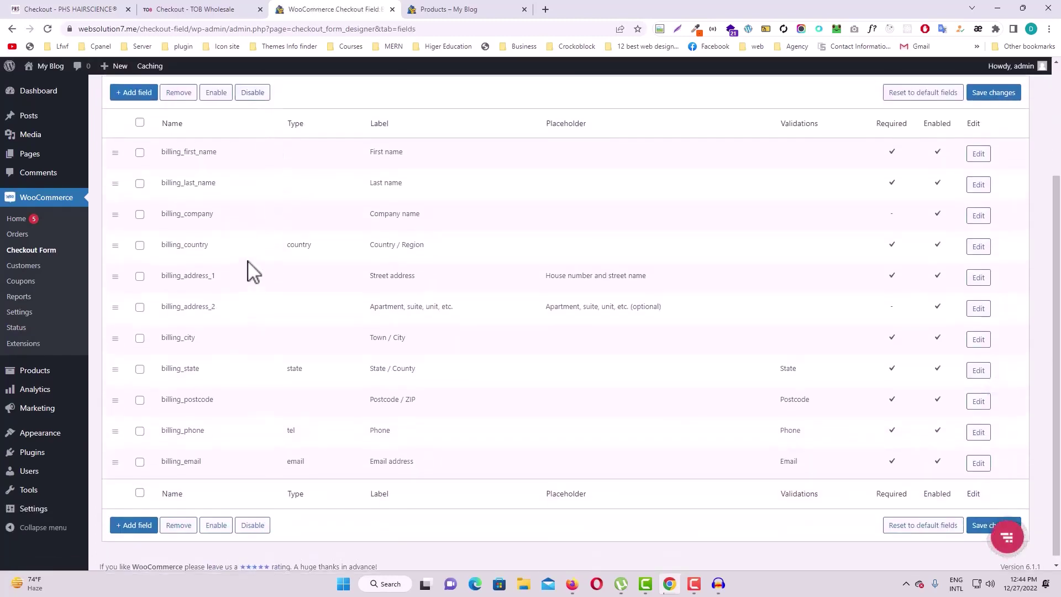
{"action": "scroll", "coordinate": [249, 273], "scroll_direction": "up", "scroll_amount": 3}
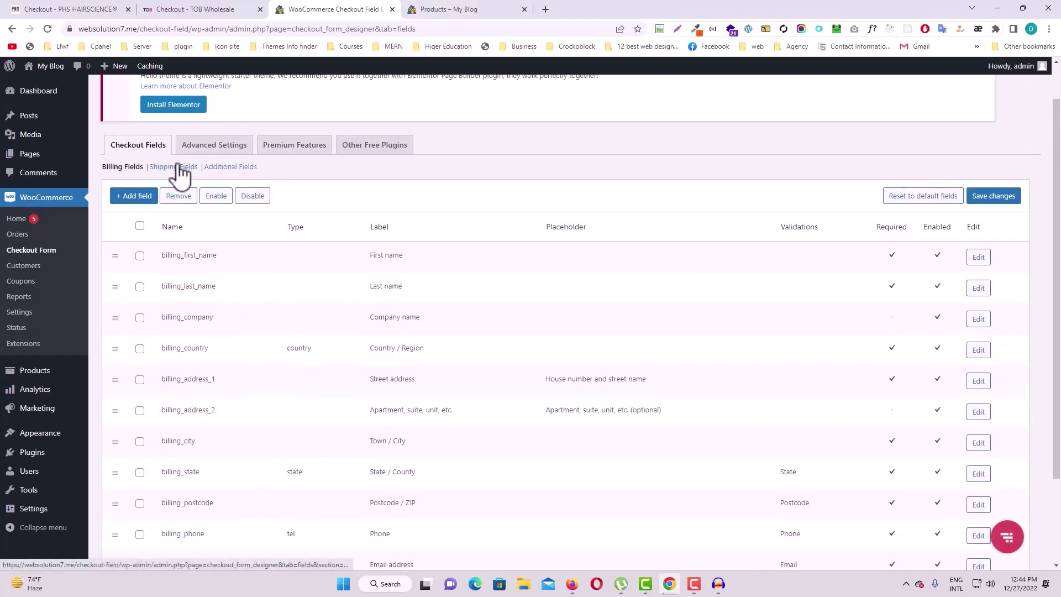
On the My Blog shop page, add the Movie Yellow product to the cart and proceed to checkout.
{"action": "left_click", "coordinate": [468, 10]}
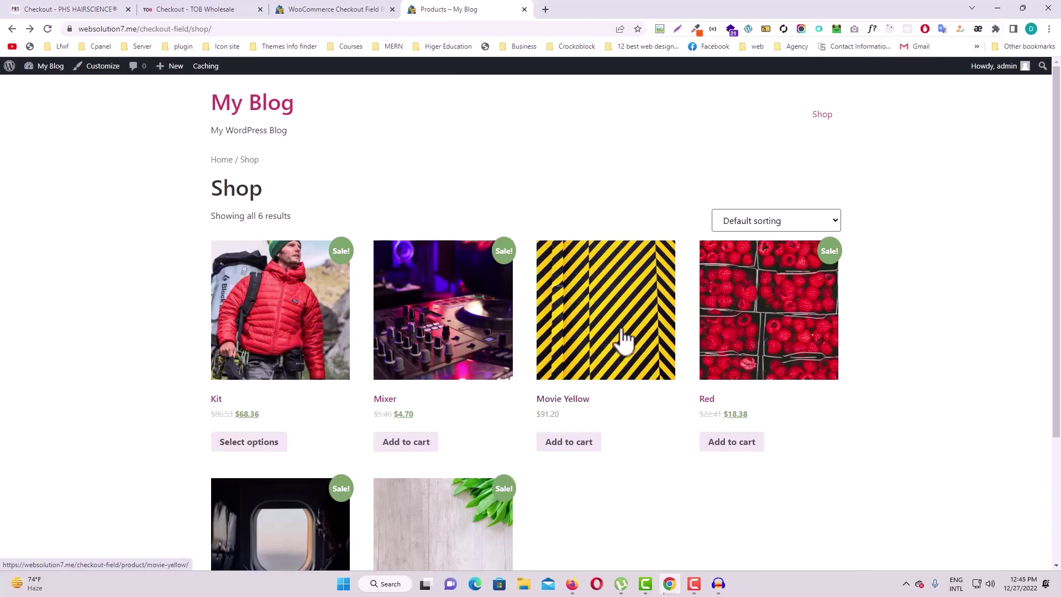
{"action": "key", "text": "F5"}
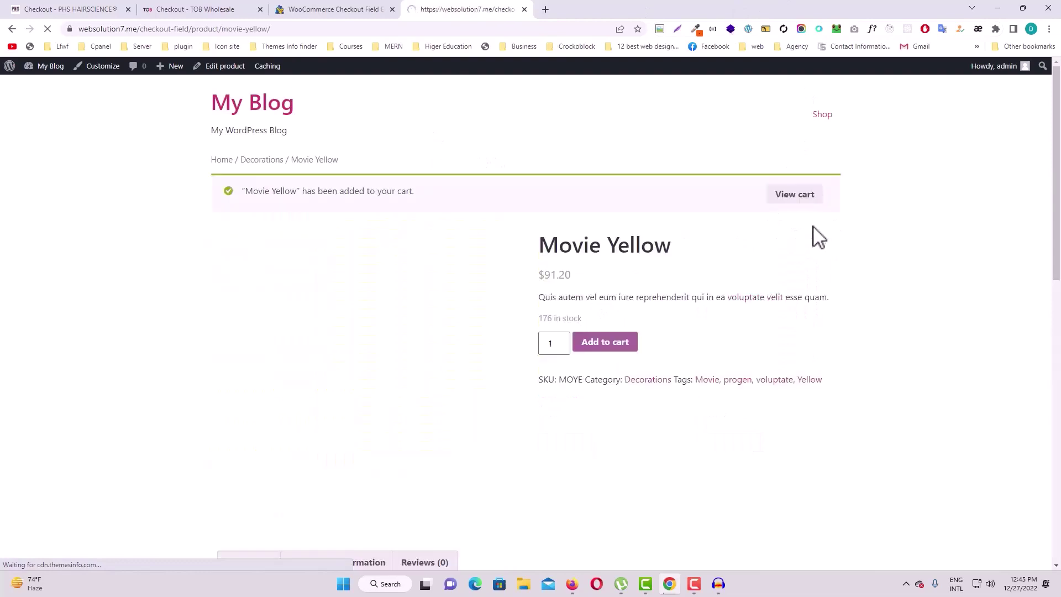
{"action": "left_click", "coordinate": [794, 195]}
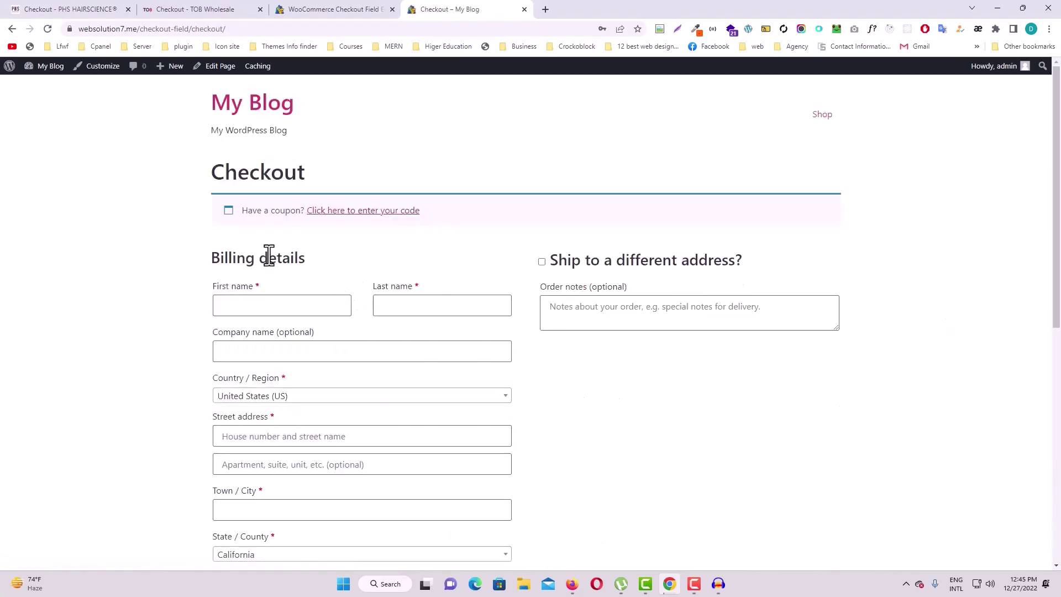
Review the billing details on the checkout page and enable shipping to a different address to show the shipping fields.
{"action": "scroll", "coordinate": [268, 258], "scroll_direction": "down", "scroll_amount": 2}
{"action": "scroll", "coordinate": [343, 403], "scroll_direction": "down", "scroll_amount": 5}
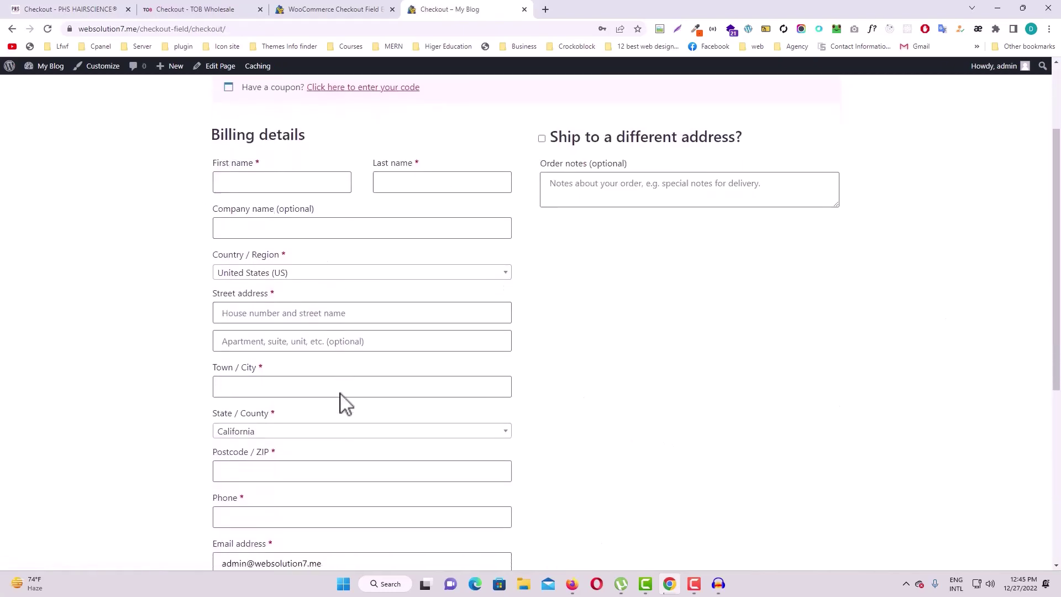
{"action": "scroll", "coordinate": [559, 289], "scroll_direction": "up", "scroll_amount": 6}
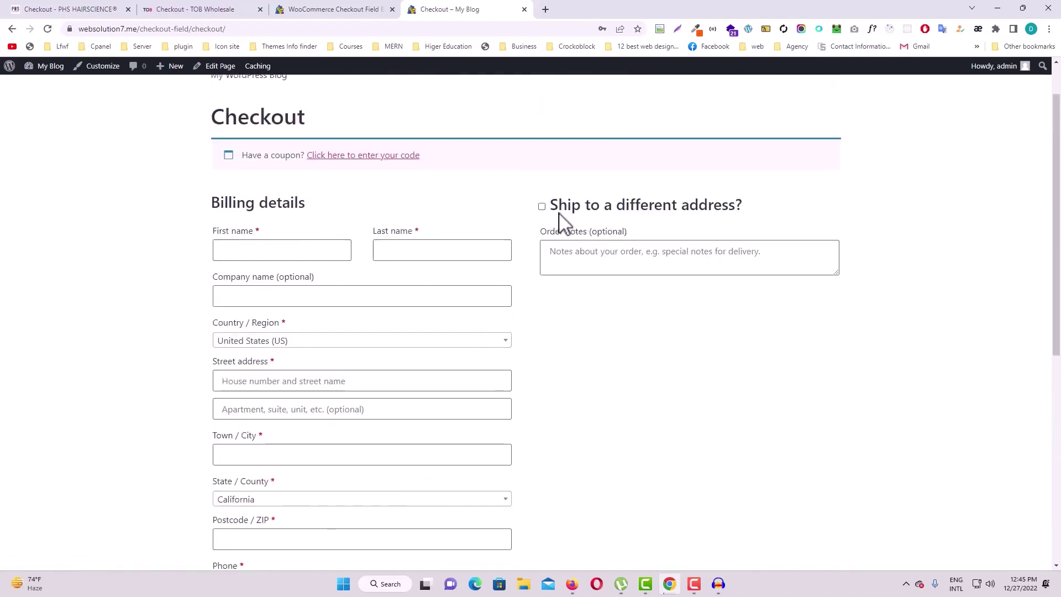
{"action": "left_click", "coordinate": [542, 207]}
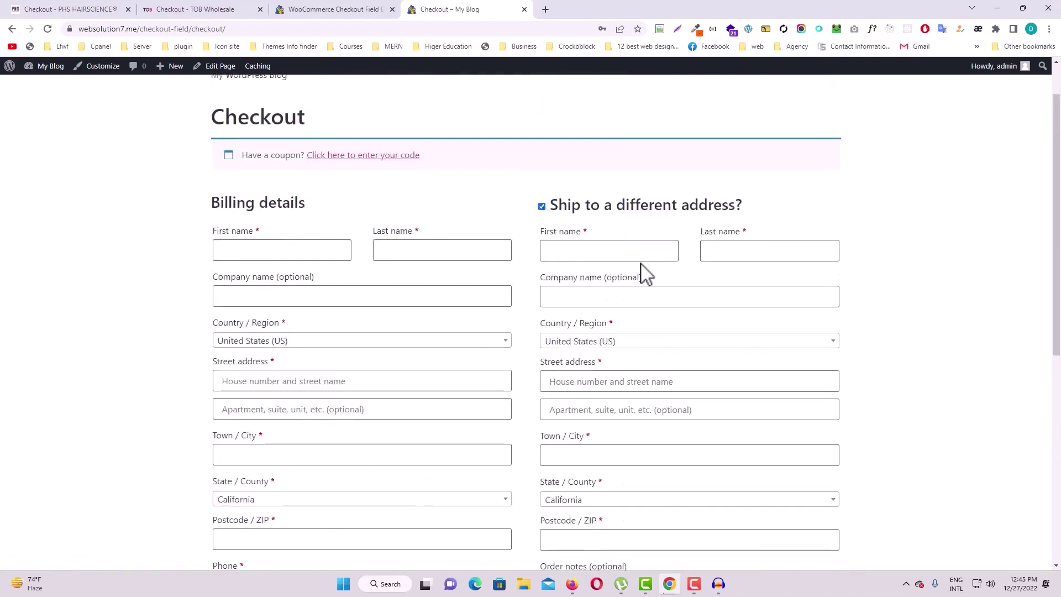
{"action": "scroll", "coordinate": [642, 282], "scroll_direction": "down", "scroll_amount": 4}
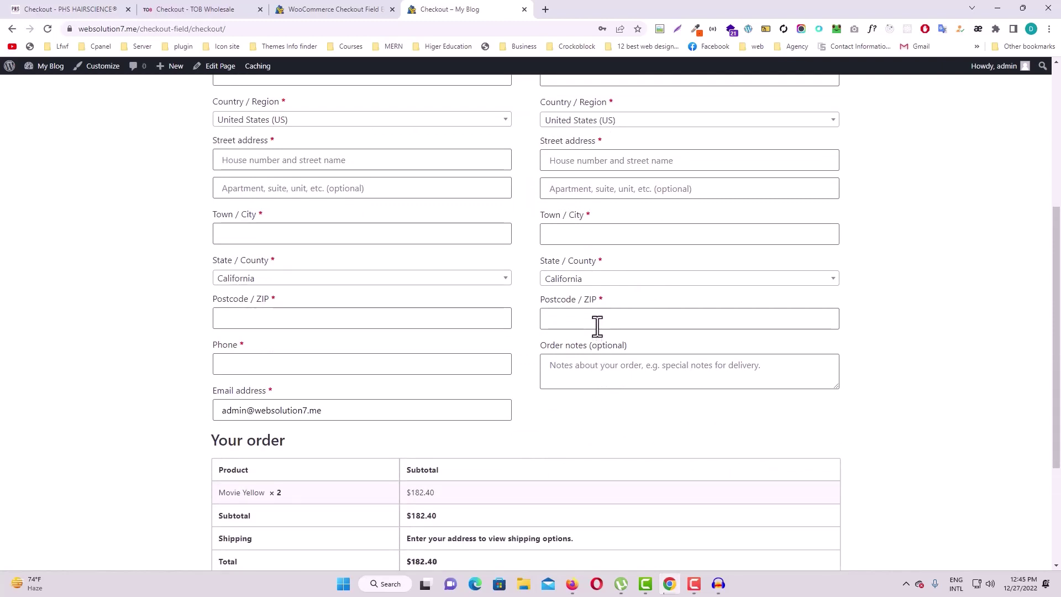
{"action": "scroll", "coordinate": [597, 327], "scroll_direction": "up", "scroll_amount": 3}
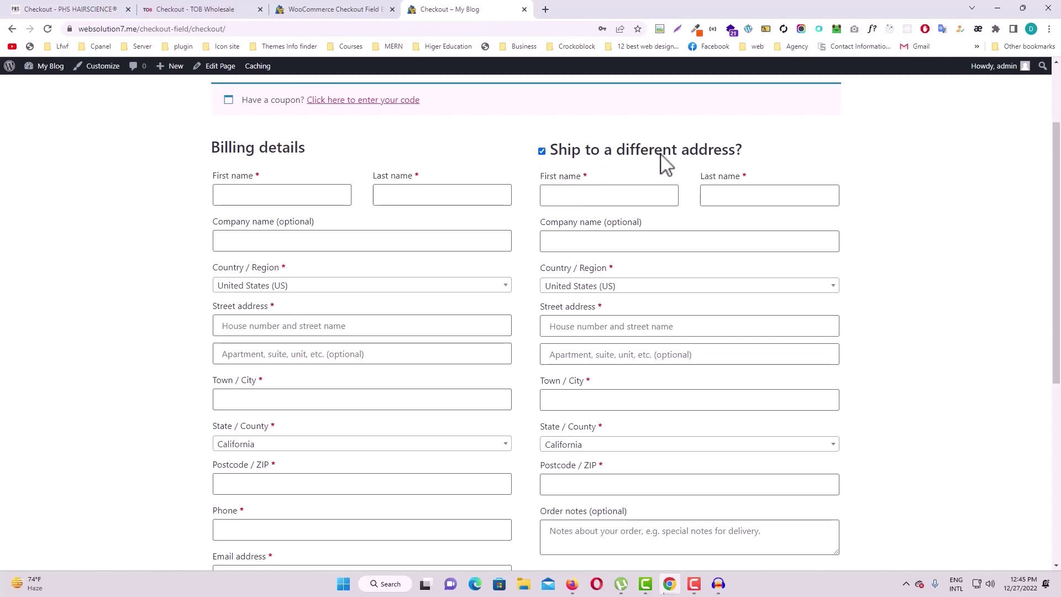
Examine the shipping fields and order notes field on the checkout page, and return to the plugin's billing fields list.
{"action": "scroll", "coordinate": [747, 356], "scroll_direction": "down", "scroll_amount": 1}
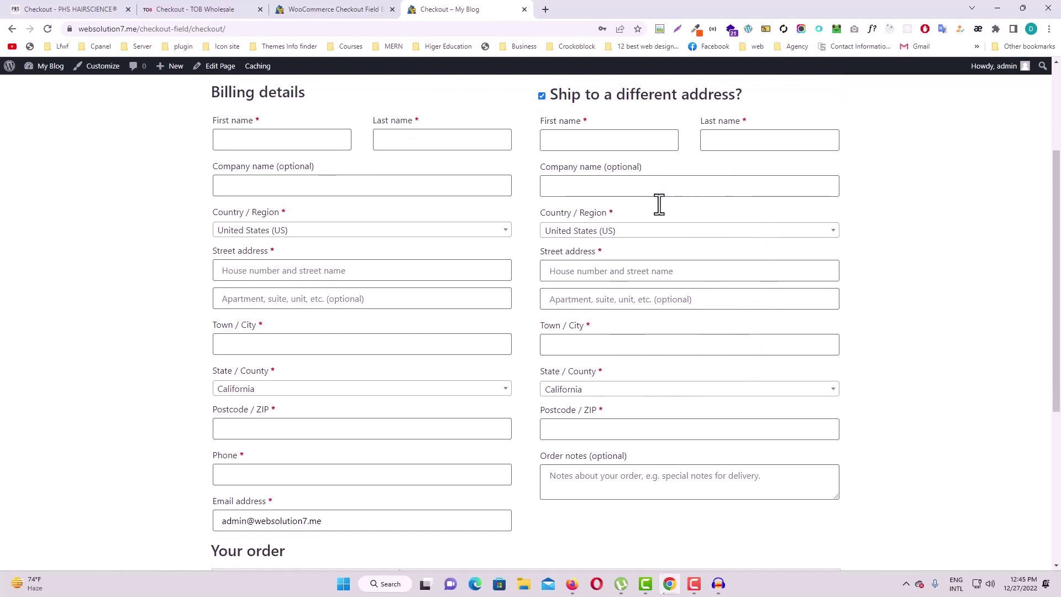
{"action": "scroll", "coordinate": [608, 387], "scroll_direction": "down", "scroll_amount": 2}
{"action": "left_click_drag", "start_coordinate": [534, 349], "coordinate": [635, 355]}
{"action": "left_click", "coordinate": [620, 374]}
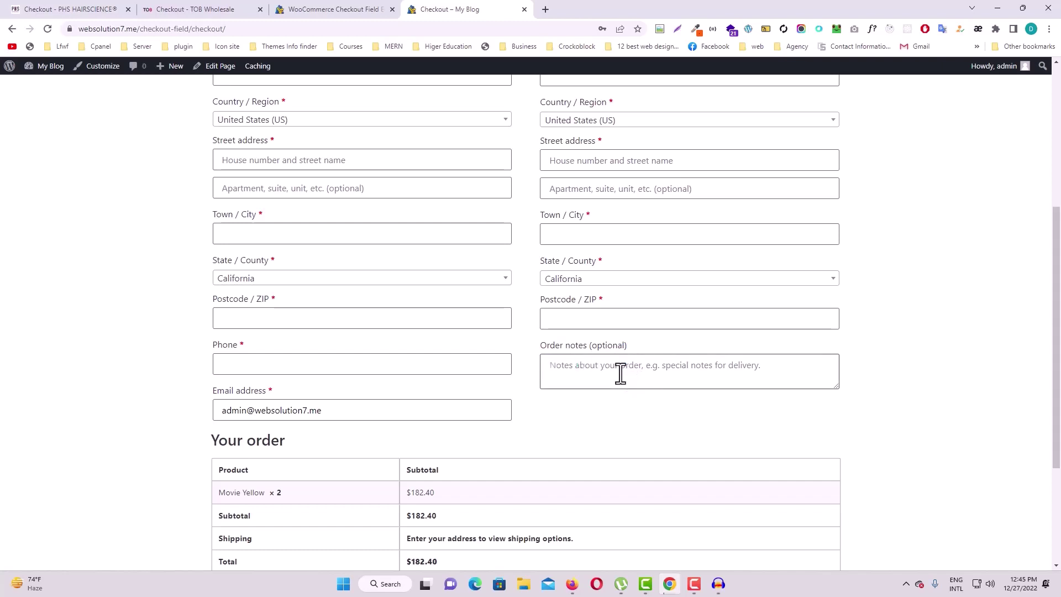
{"action": "left_click", "coordinate": [605, 426]}
{"action": "scroll", "coordinate": [575, 418], "scroll_direction": "up", "scroll_amount": 3}
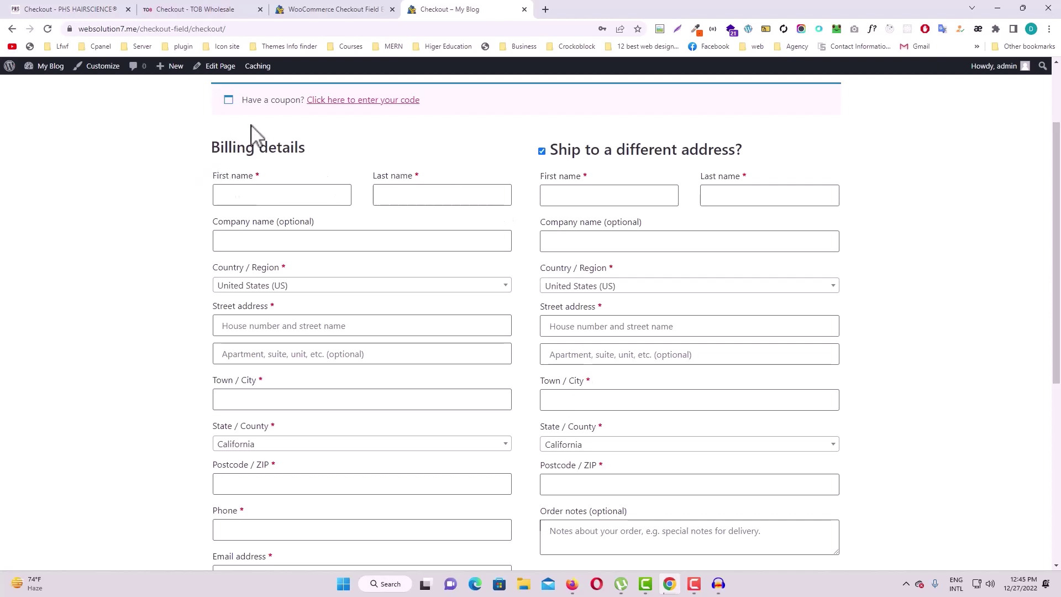
{"action": "left_click", "coordinate": [318, 9]}
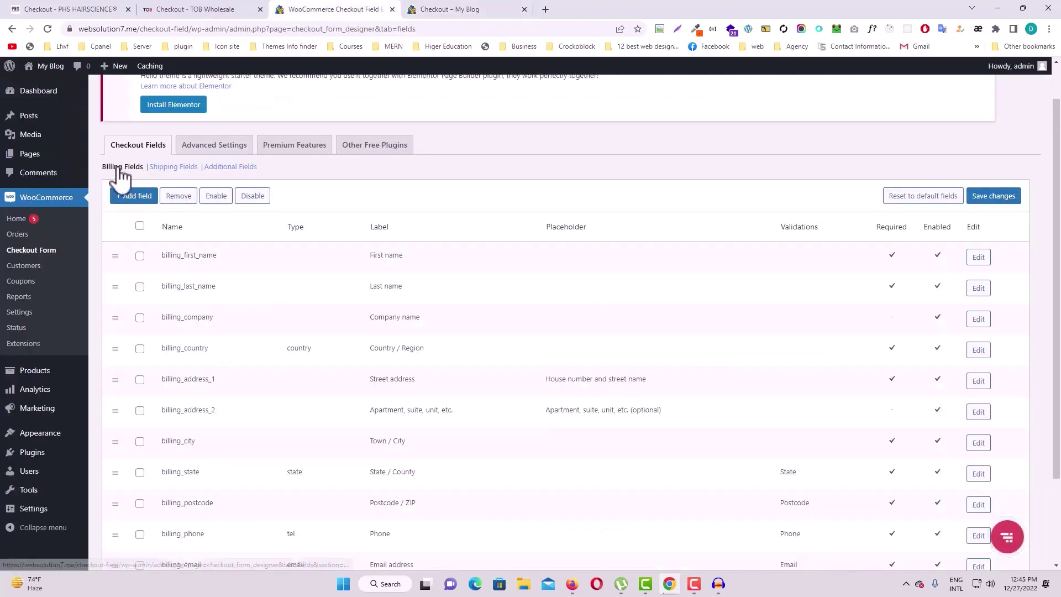
Compare the plugin's billing fields with the checkout page, and review its lists of shipping and additional fields.
{"action": "scroll", "coordinate": [157, 326], "scroll_direction": "down", "scroll_amount": 2}
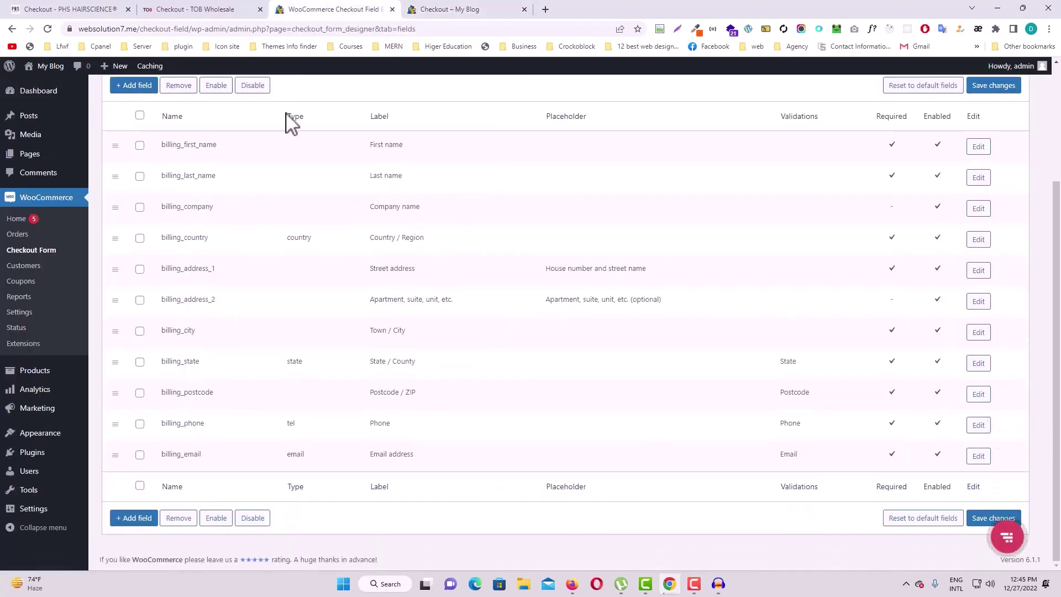
{"action": "left_click", "coordinate": [438, 10]}
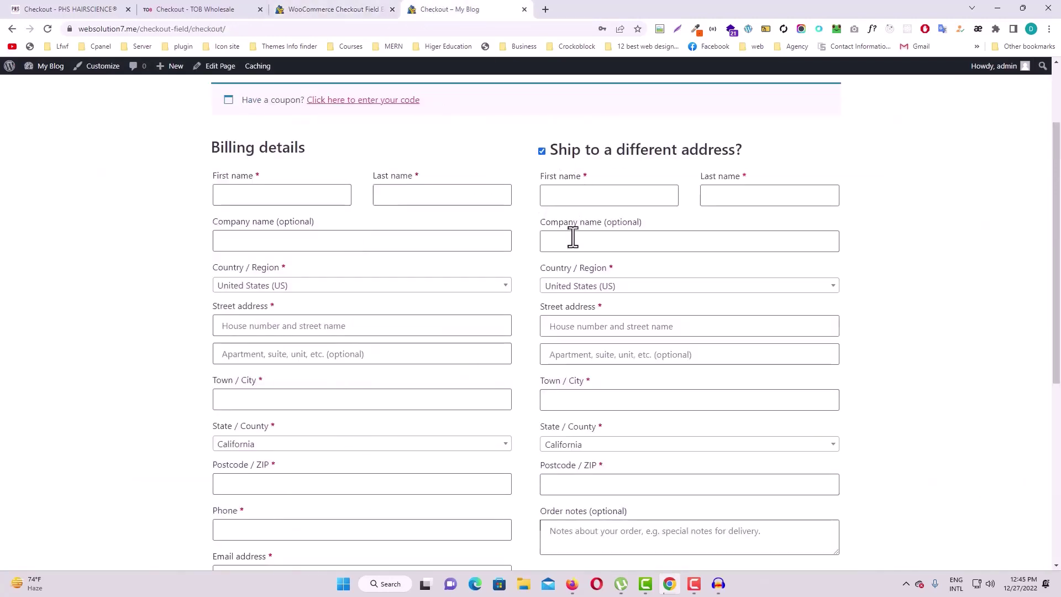
{"action": "left_click", "coordinate": [343, 10]}
{"action": "scroll", "coordinate": [175, 165], "scroll_direction": "up", "scroll_amount": 3}
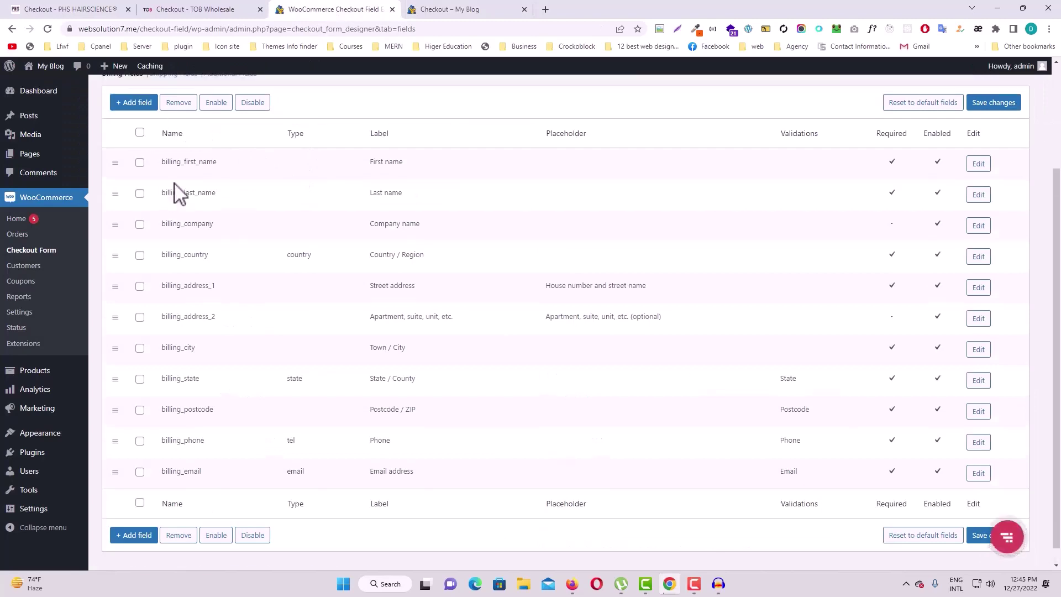
{"action": "left_click", "coordinate": [173, 212]}
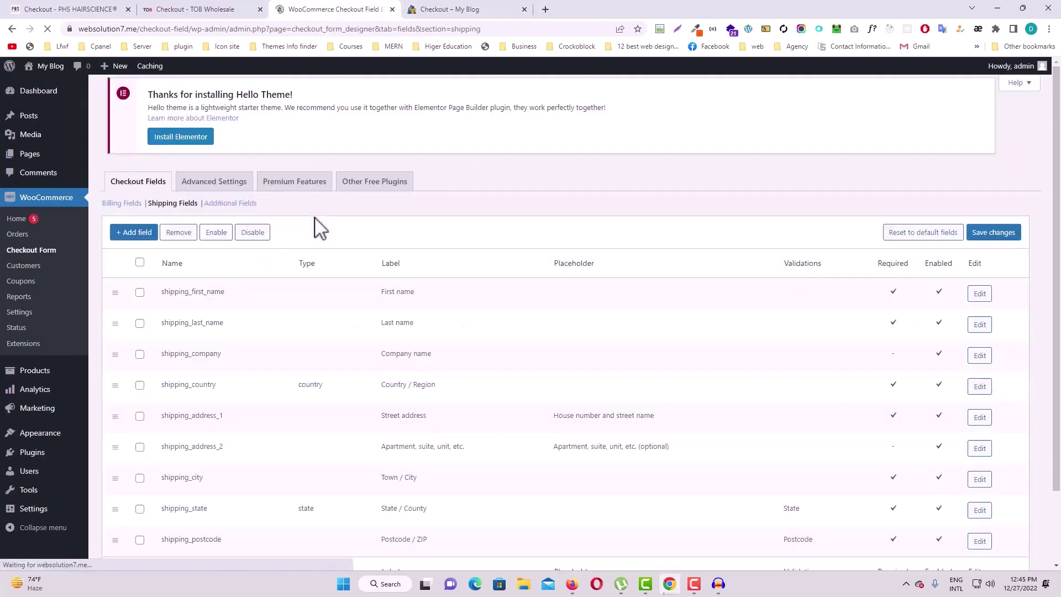
{"action": "left_click", "coordinate": [242, 214]}
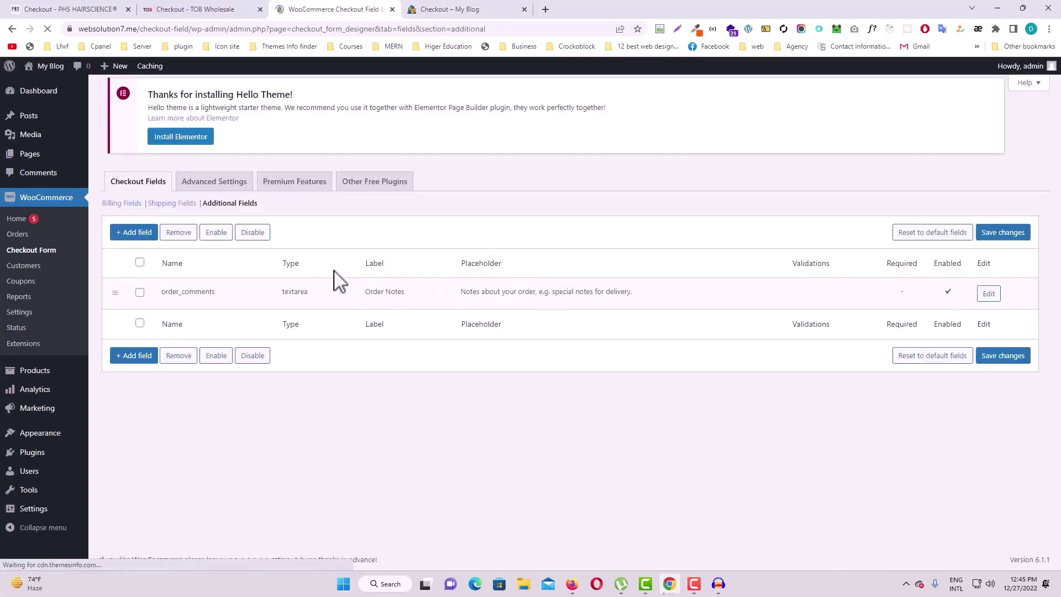
Examine the billing, shipping and order notes fields on the My Blog checkout page, focusing on the billing company name field.
{"action": "left_click", "coordinate": [502, 9]}
{"action": "scroll", "coordinate": [628, 298], "scroll_direction": "down", "scroll_amount": 5}
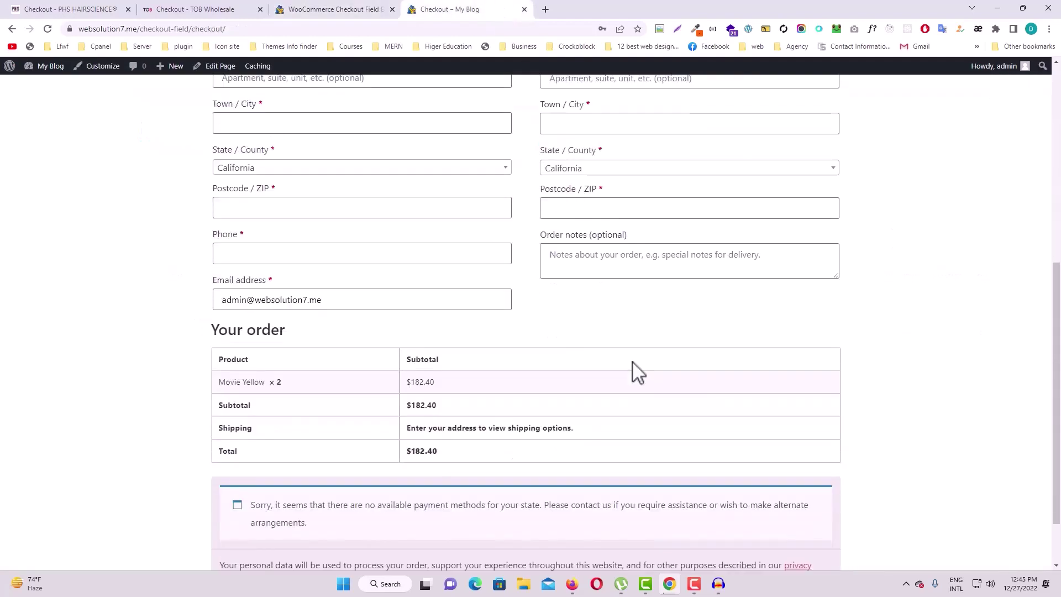
{"action": "scroll", "coordinate": [324, 303], "scroll_direction": "up", "scroll_amount": 4}
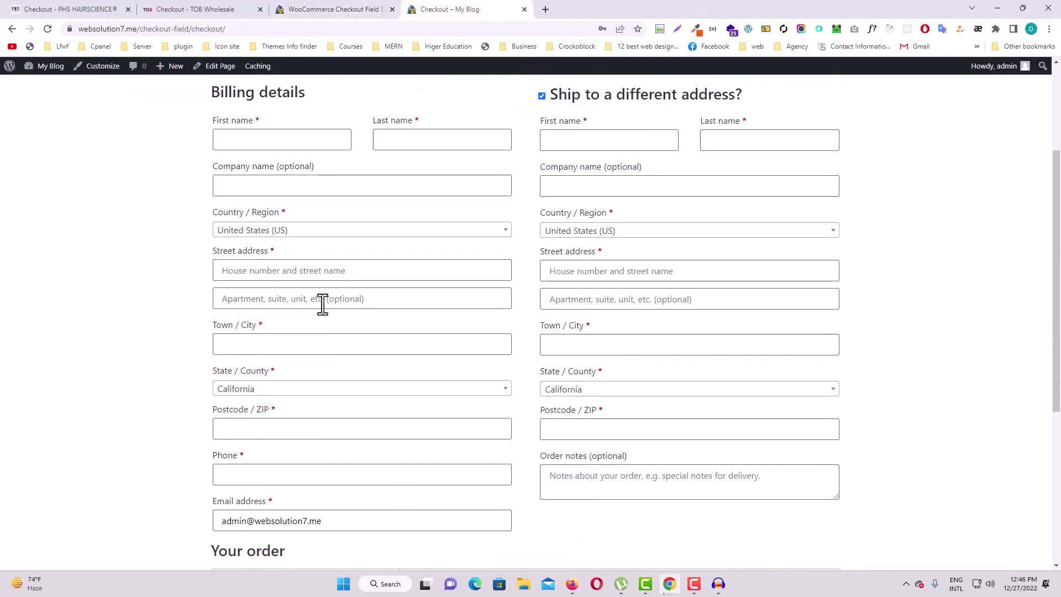
{"action": "scroll", "coordinate": [325, 322], "scroll_direction": "up", "scroll_amount": 1}
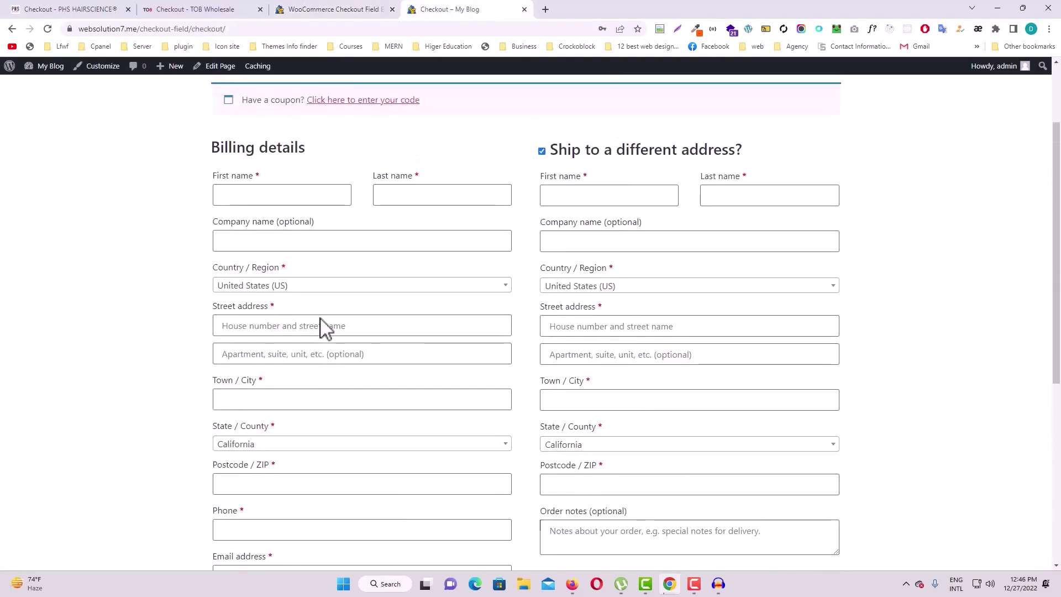
{"action": "left_click_drag", "start_coordinate": [212, 222], "coordinate": [309, 221]}
{"action": "left_click", "coordinate": [321, 240]}
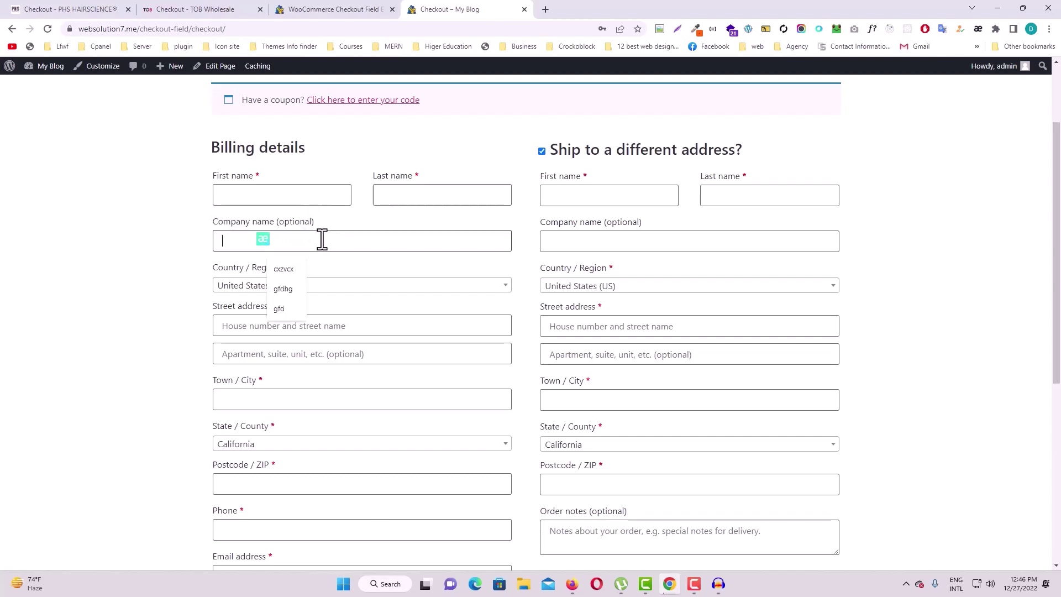
Disable the billing_company field in the plugin's billing fields, save the change, and check the reloaded checkout page.
{"action": "left_click", "coordinate": [339, 10]}
{"action": "left_click", "coordinate": [121, 212]}
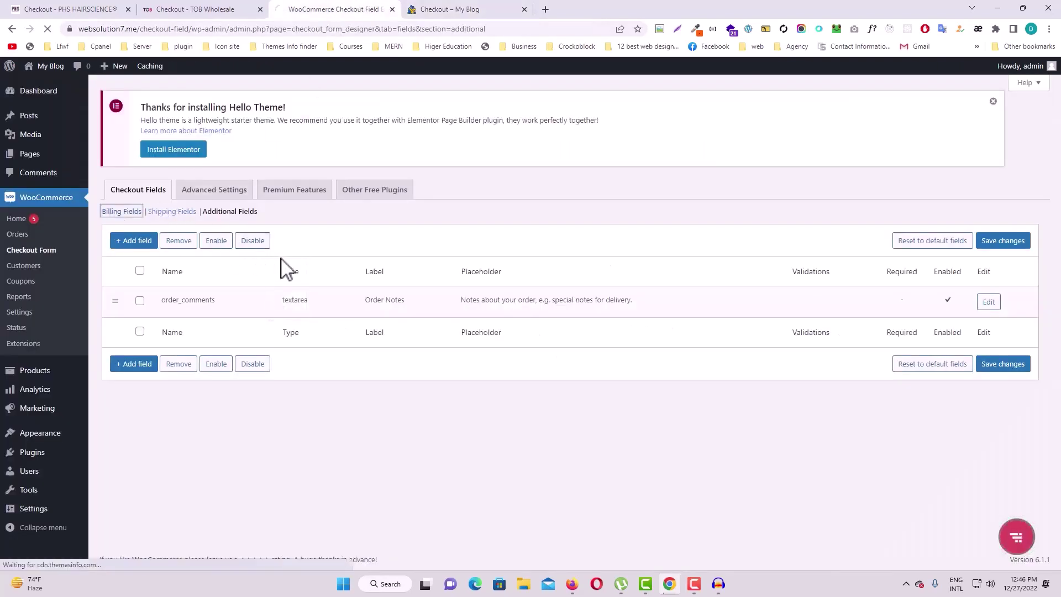
{"action": "scroll", "coordinate": [285, 338], "scroll_direction": "down", "scroll_amount": 1}
{"action": "scroll", "coordinate": [287, 347], "scroll_direction": "down", "scroll_amount": 1}
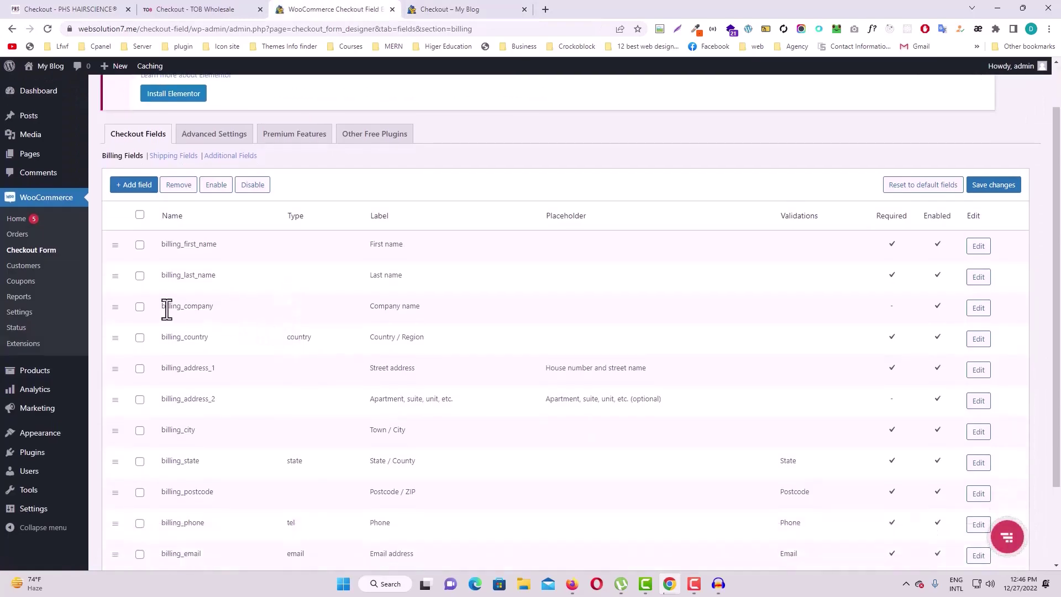
{"action": "left_click", "coordinate": [140, 307]}
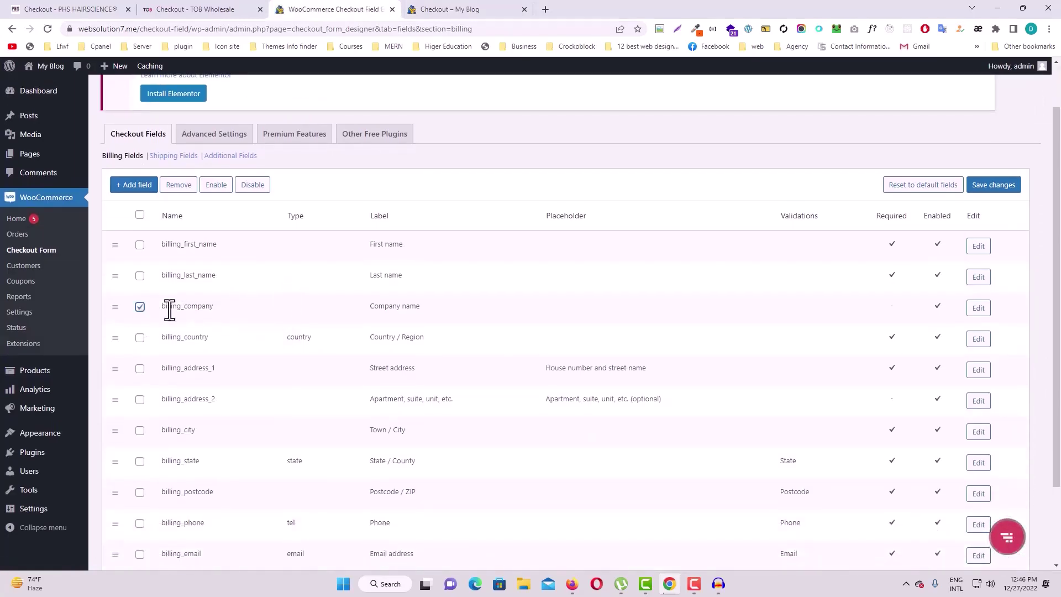
{"action": "left_click", "coordinate": [250, 186]}
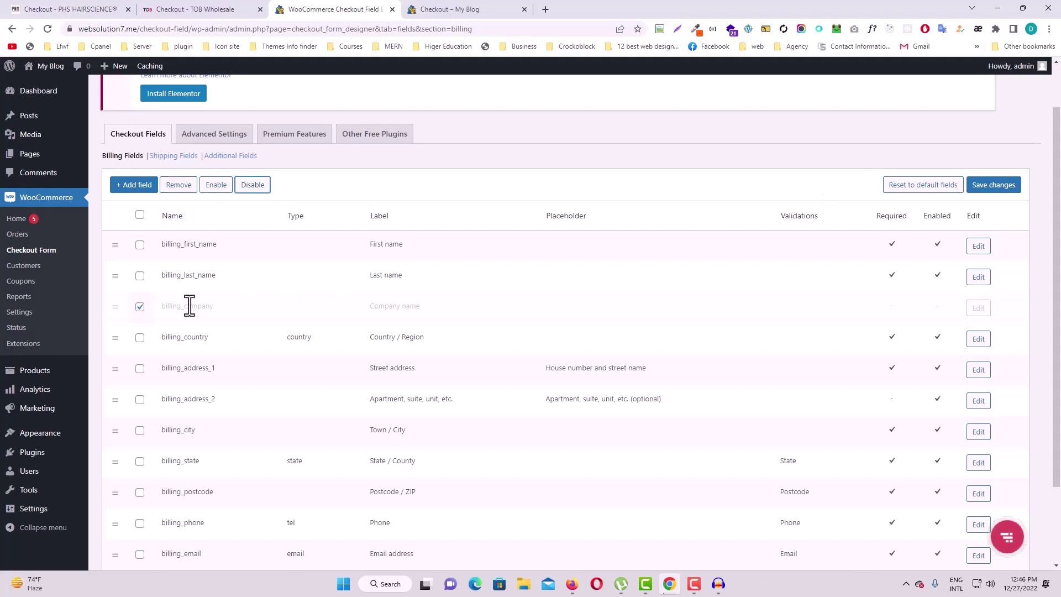
{"action": "left_click", "coordinate": [993, 187]}
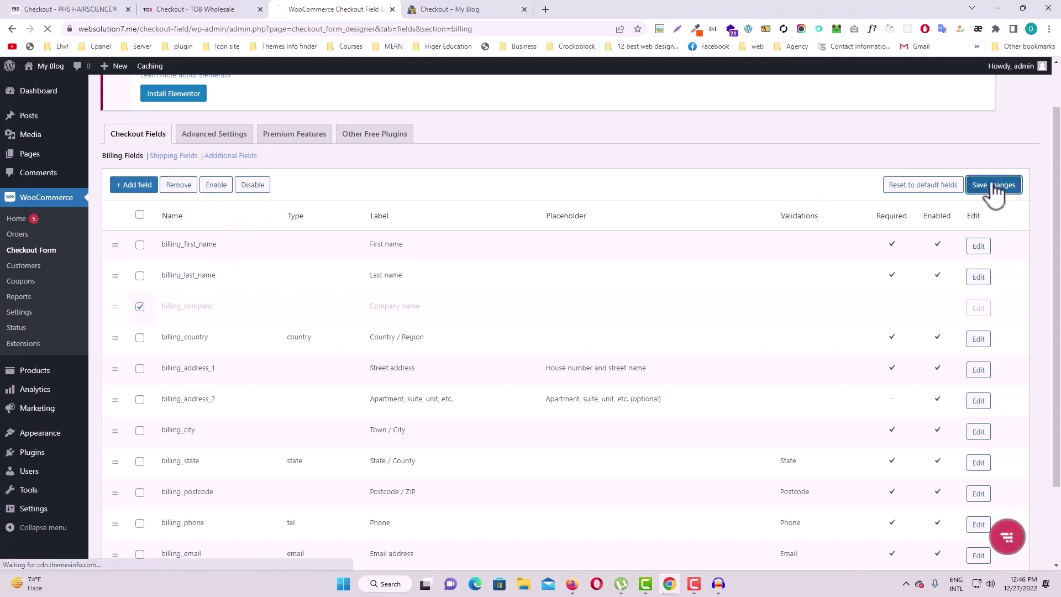
{"action": "left_click", "coordinate": [457, 9]}
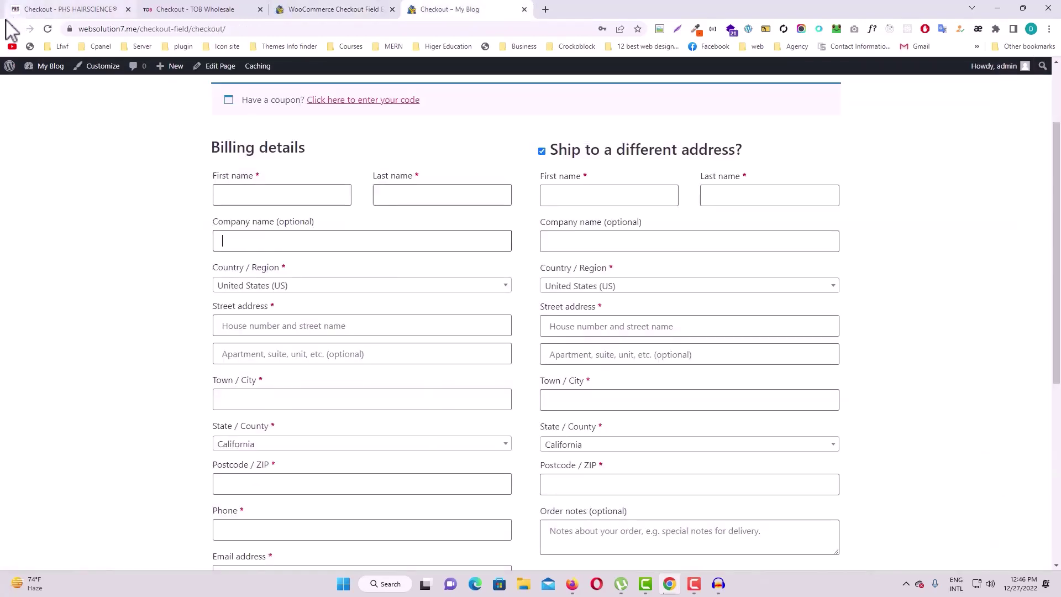
{"action": "left_click", "coordinate": [48, 29]}
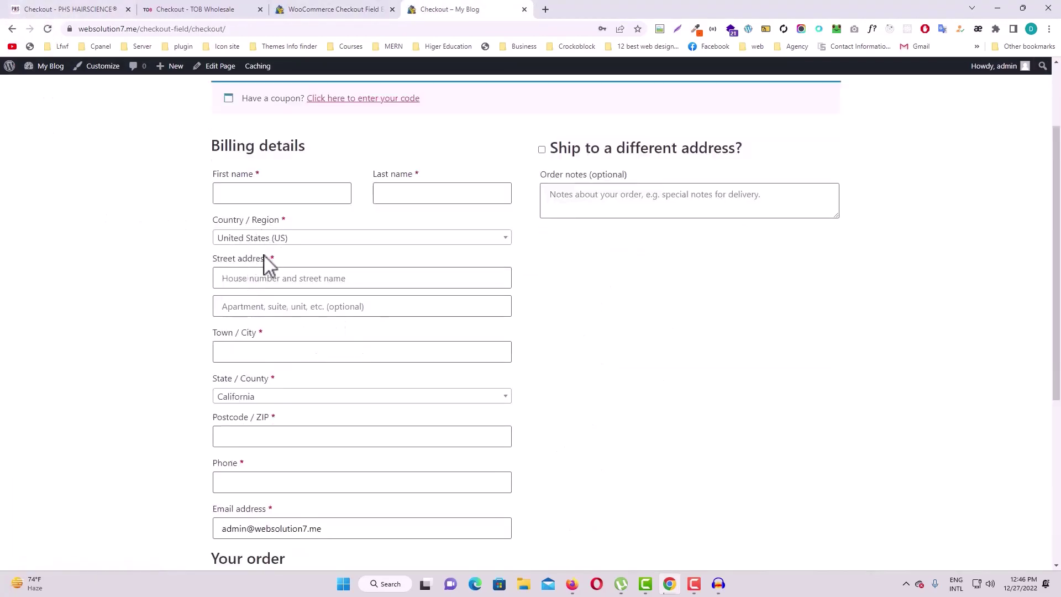
{"action": "left_click", "coordinate": [246, 308]}
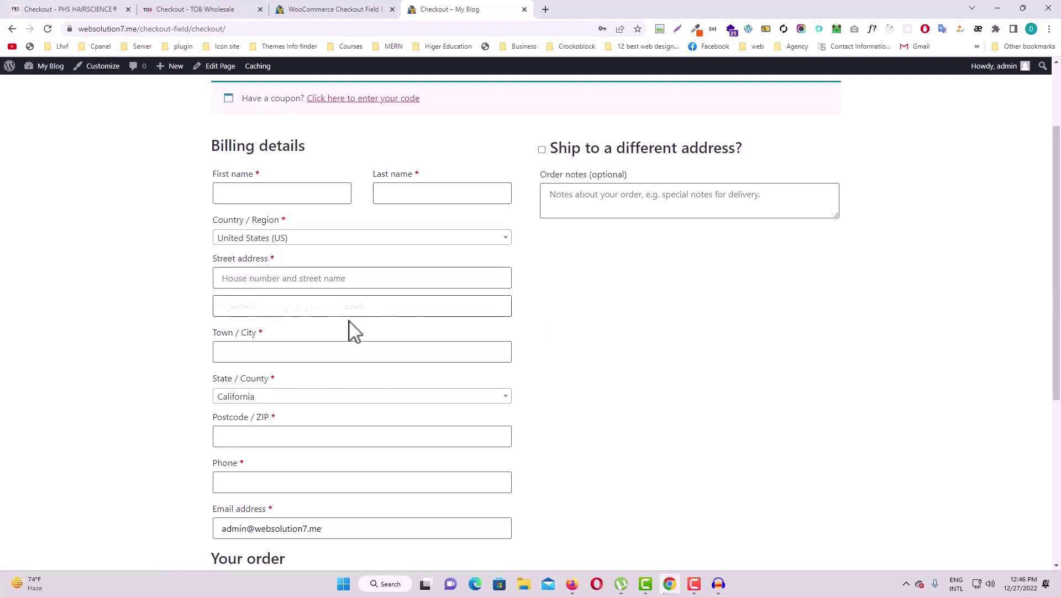
Disable the billing_address_2 field, save the change, and reload the checkout page to check it.
{"action": "left_click", "coordinate": [314, 10]}
{"action": "scroll", "coordinate": [280, 376], "scroll_direction": "down", "scroll_amount": 3}
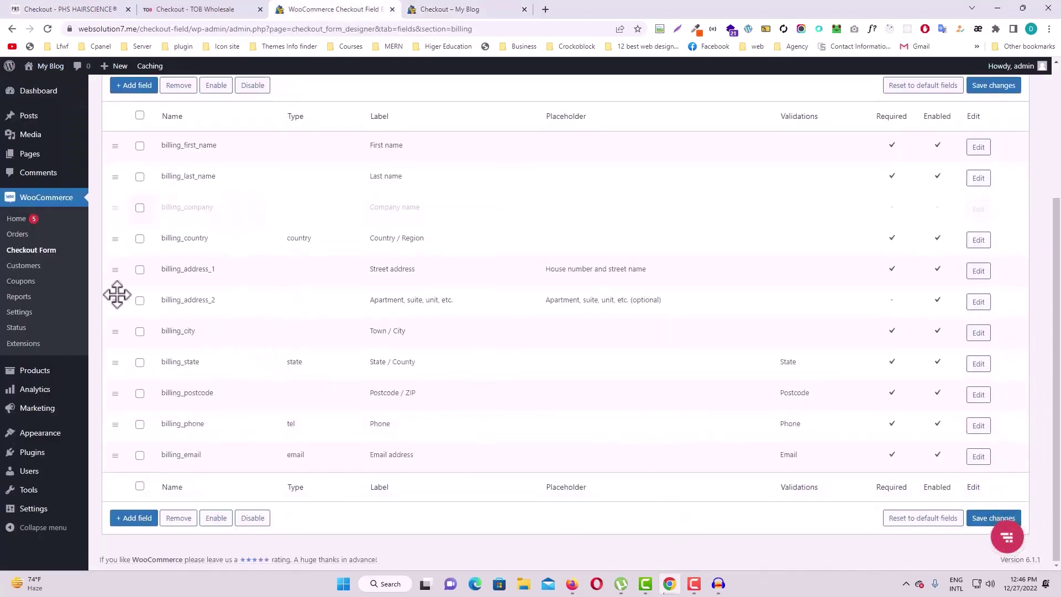
{"action": "left_click", "coordinate": [139, 303]}
{"action": "scroll", "coordinate": [304, 310], "scroll_direction": "up", "scroll_amount": 1}
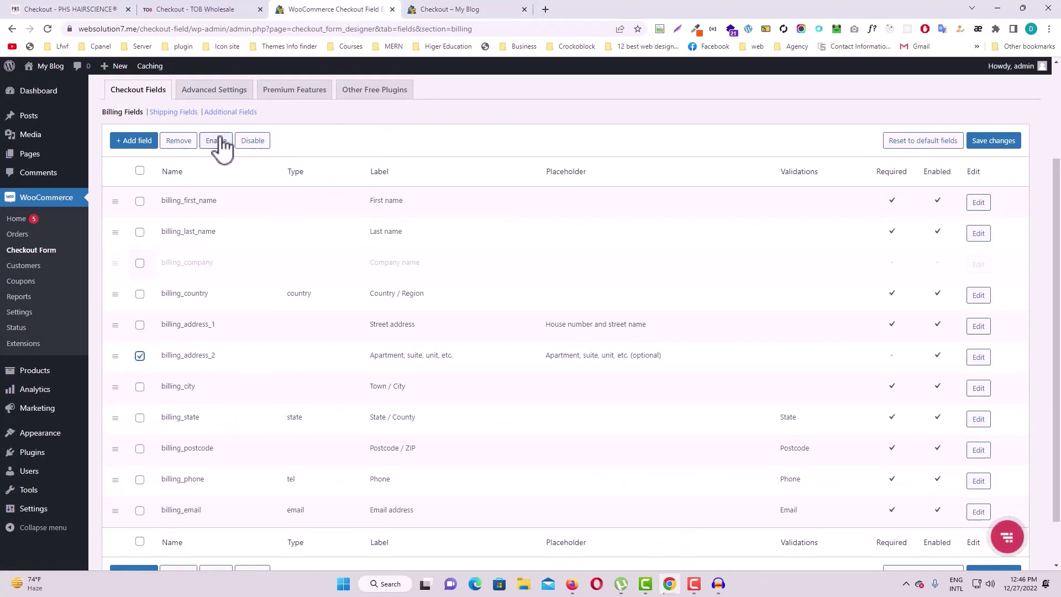
{"action": "left_click", "coordinate": [252, 141]}
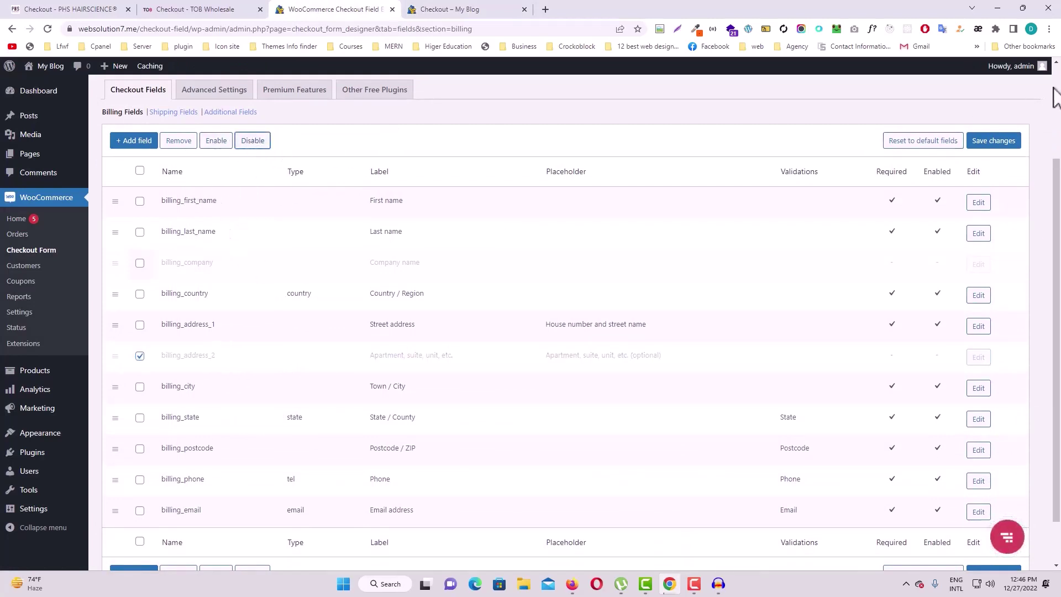
{"action": "left_click", "coordinate": [992, 147]}
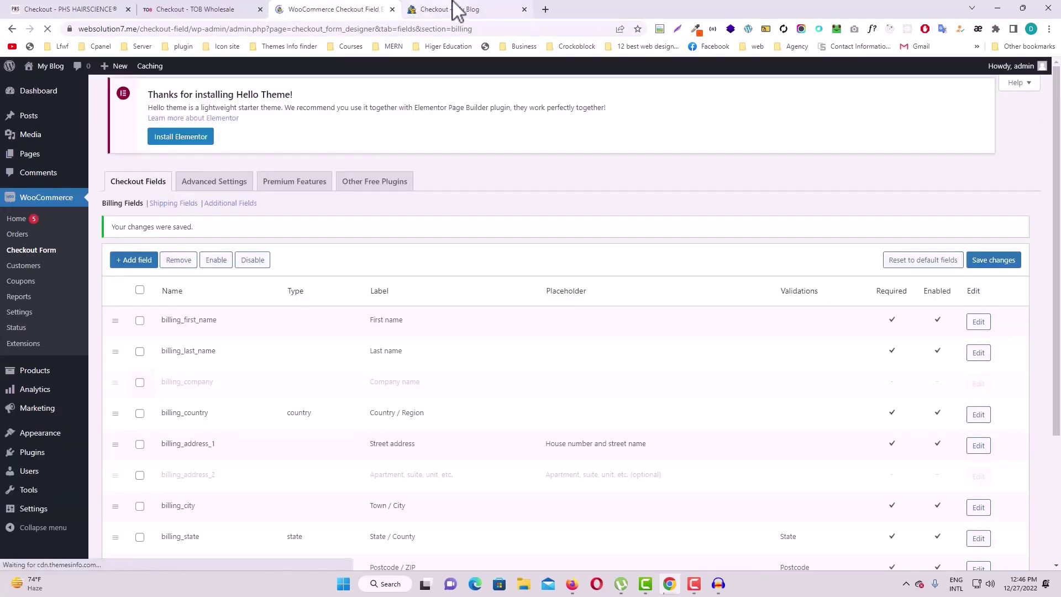
{"action": "left_click", "coordinate": [462, 8]}
{"action": "left_click", "coordinate": [48, 28]}
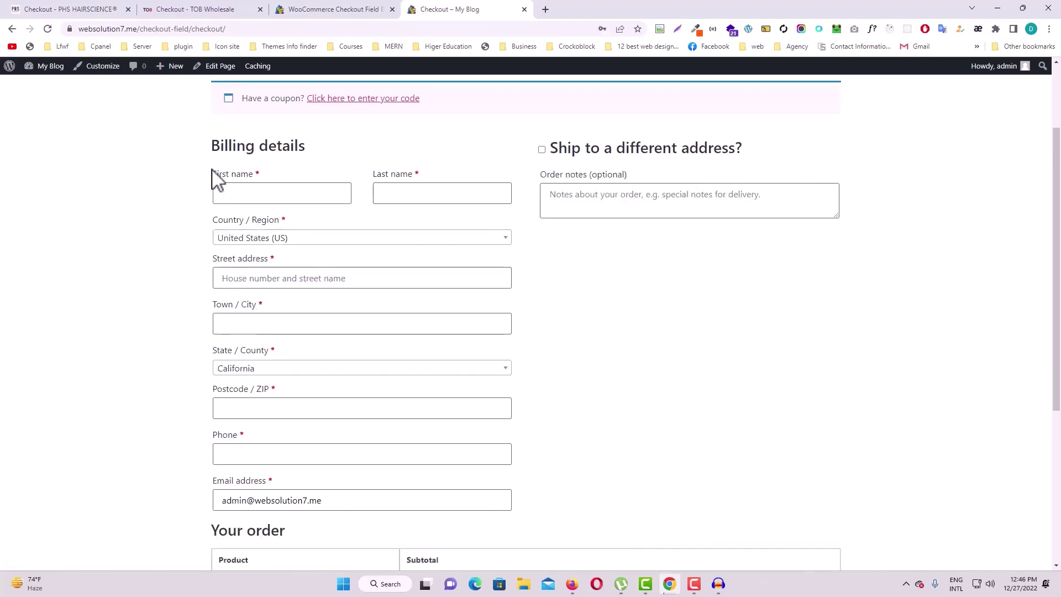
Inspect the Class settings of the billing_first_name and billing_last_name fields, leaving both fields unedited.
{"action": "left_click_drag", "start_coordinate": [214, 173], "coordinate": [265, 177]}
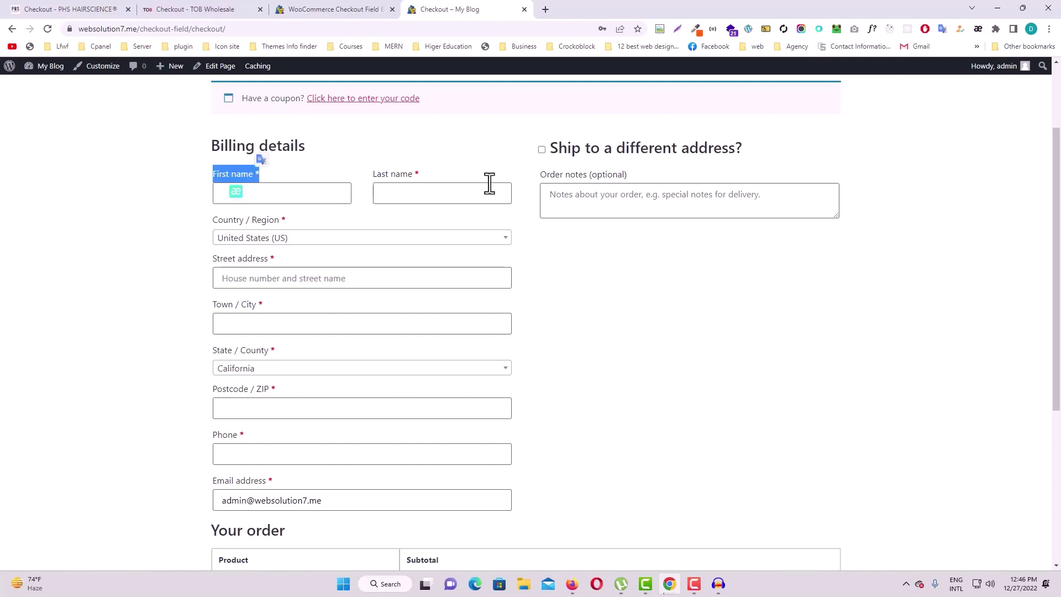
{"action": "left_click", "coordinate": [356, 9]}
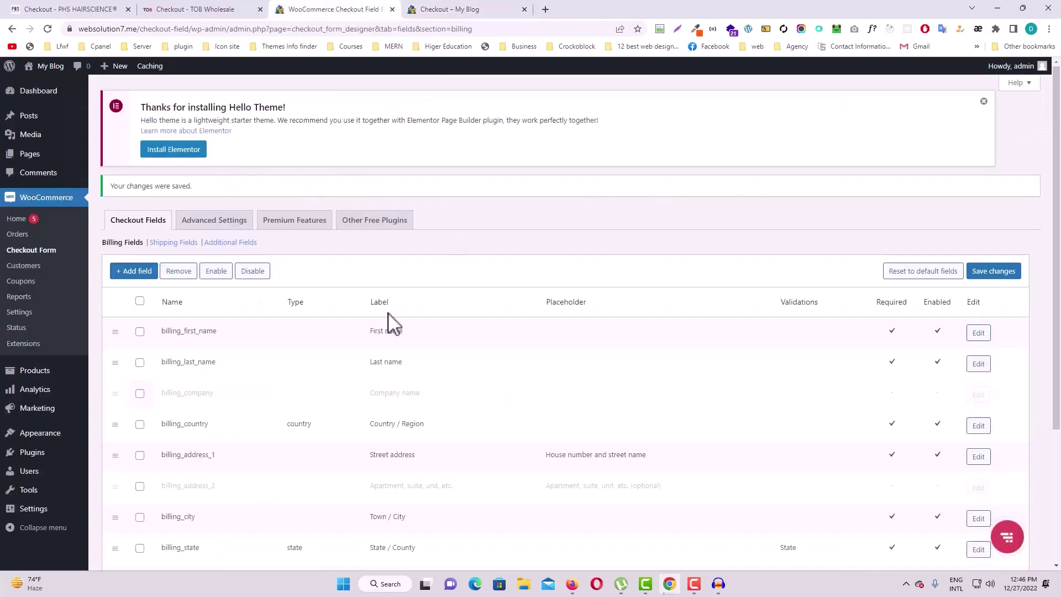
{"action": "scroll", "coordinate": [382, 315], "scroll_direction": "down", "scroll_amount": 1}
{"action": "left_click", "coordinate": [978, 278]}
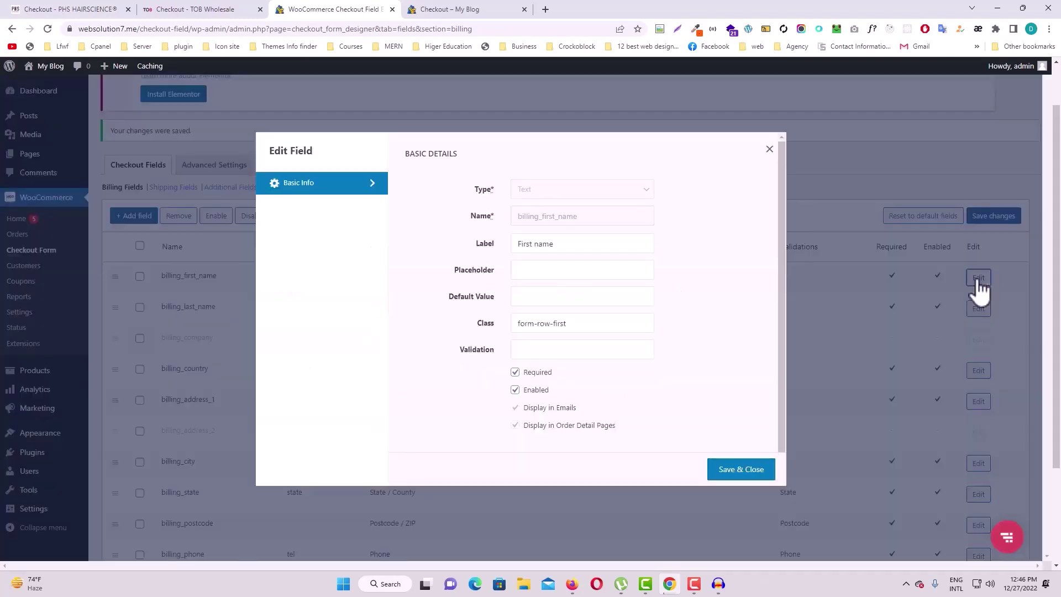
{"action": "left_click_drag", "start_coordinate": [587, 325], "coordinate": [494, 342]}
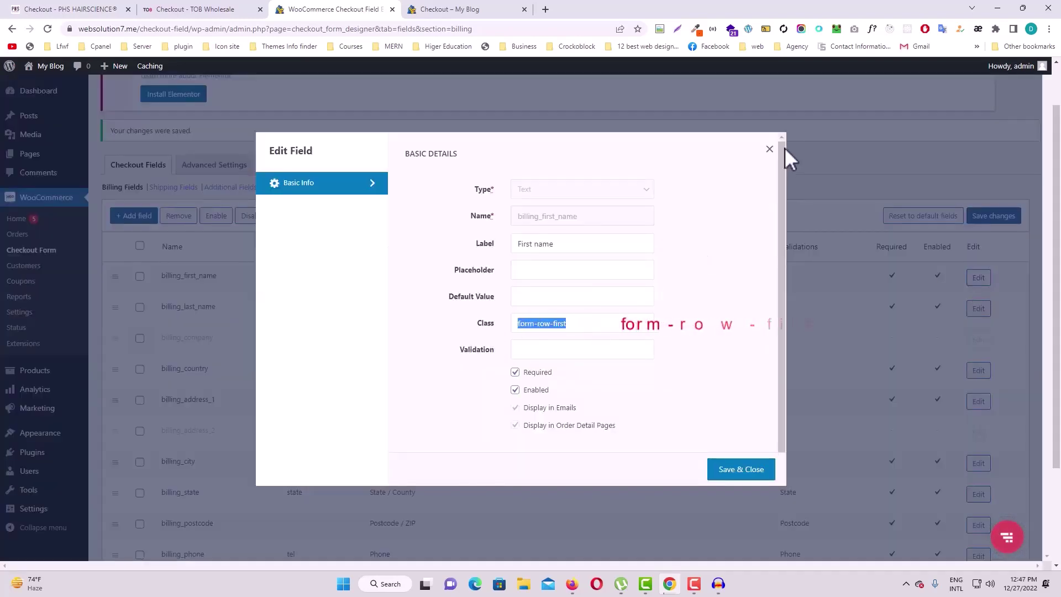
{"action": "left_click", "coordinate": [769, 151]}
{"action": "left_click", "coordinate": [987, 308]}
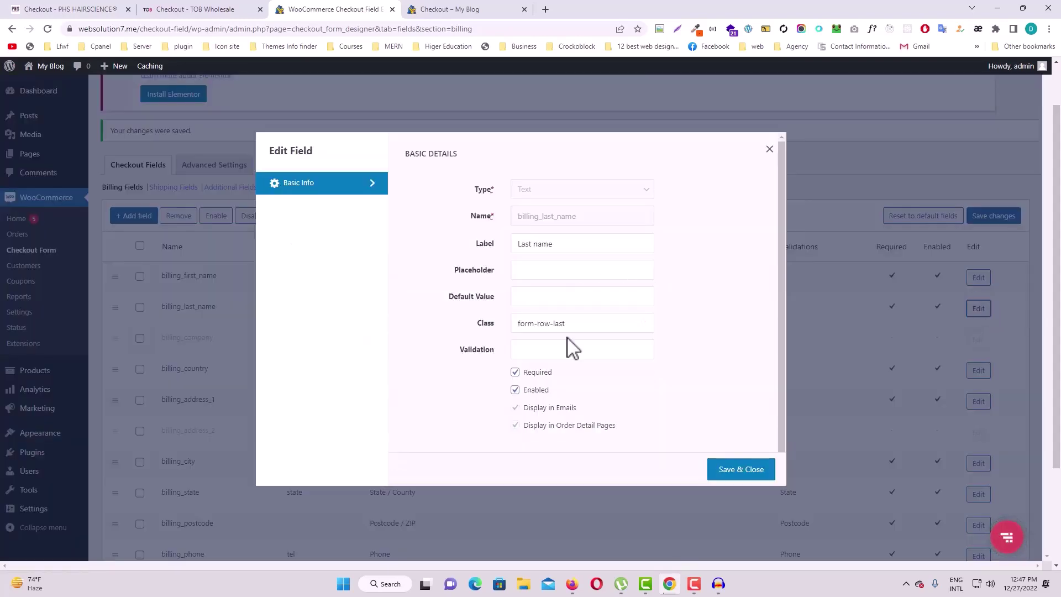
{"action": "left_click_drag", "start_coordinate": [574, 327], "coordinate": [502, 339]}
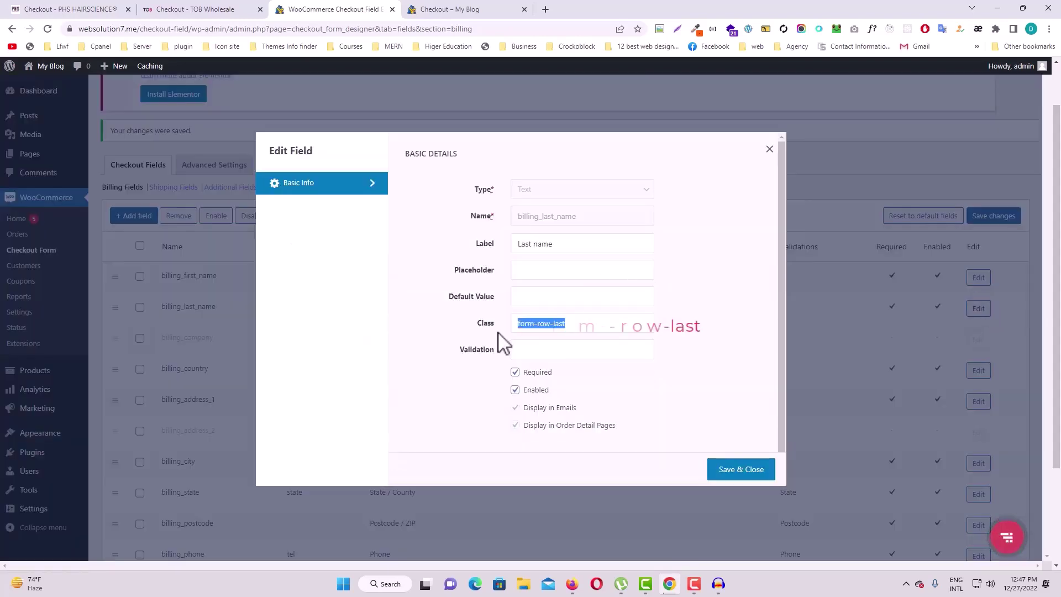
{"action": "left_click", "coordinate": [769, 151]}
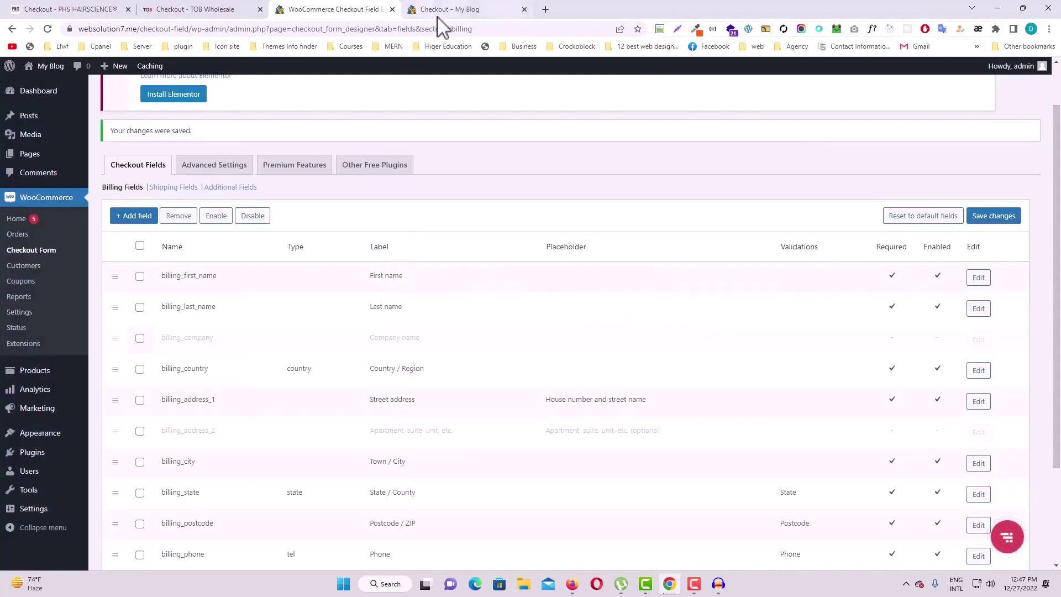
Examine the layout of the first name, last name and remaining billing fields on the checkout page.
{"action": "left_click", "coordinate": [452, 9]}
{"action": "left_click", "coordinate": [248, 193]}
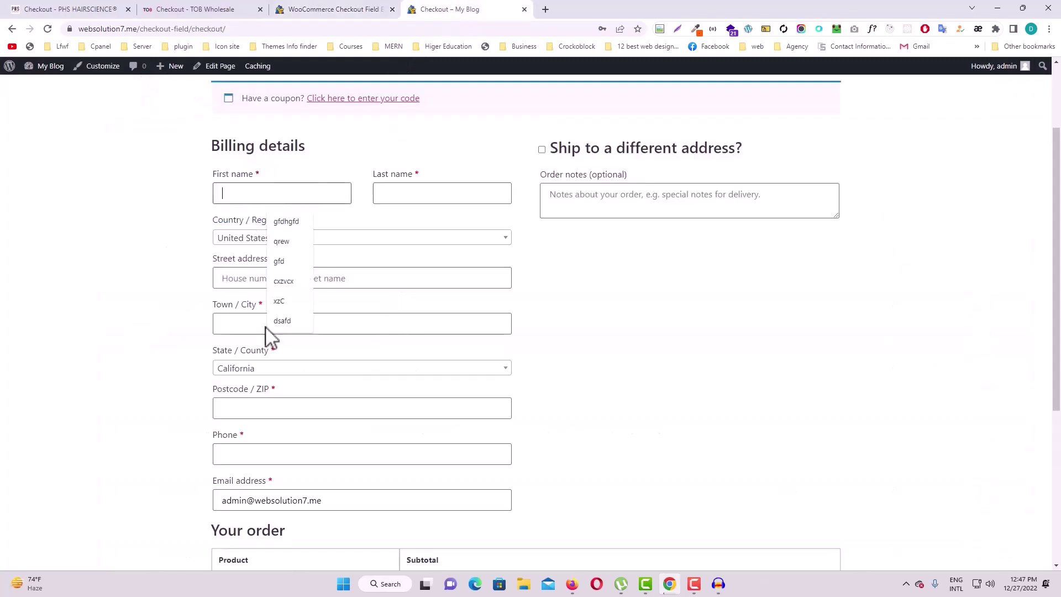
{"action": "left_click", "coordinate": [157, 395]}
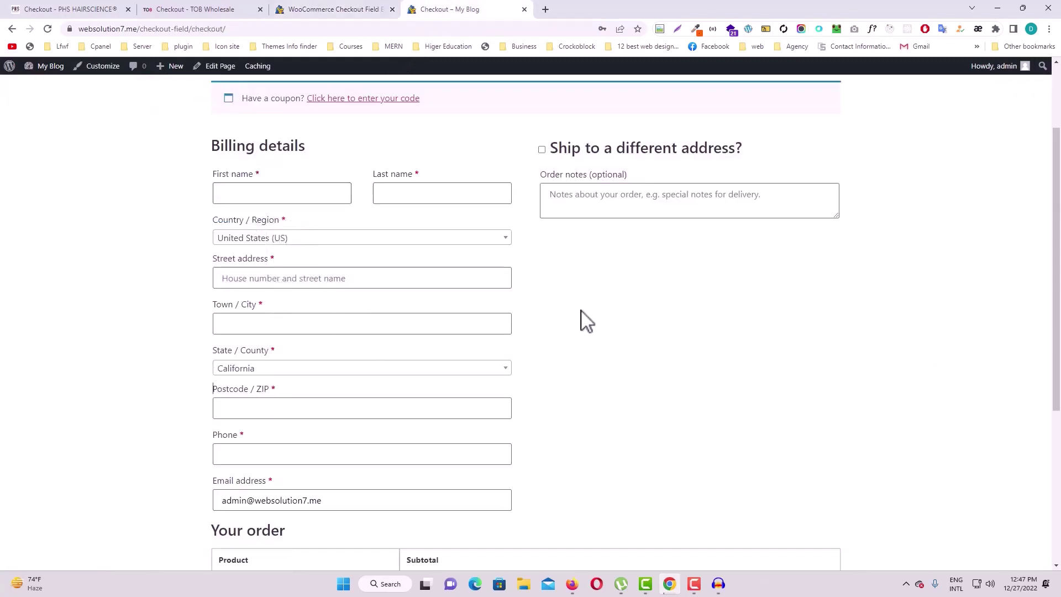
{"action": "scroll", "coordinate": [367, 407], "scroll_direction": "down", "scroll_amount": 2}
{"action": "scroll", "coordinate": [594, 339], "scroll_direction": "up", "scroll_amount": 2}
{"action": "scroll", "coordinate": [307, 364], "scroll_direction": "down", "scroll_amount": 1}
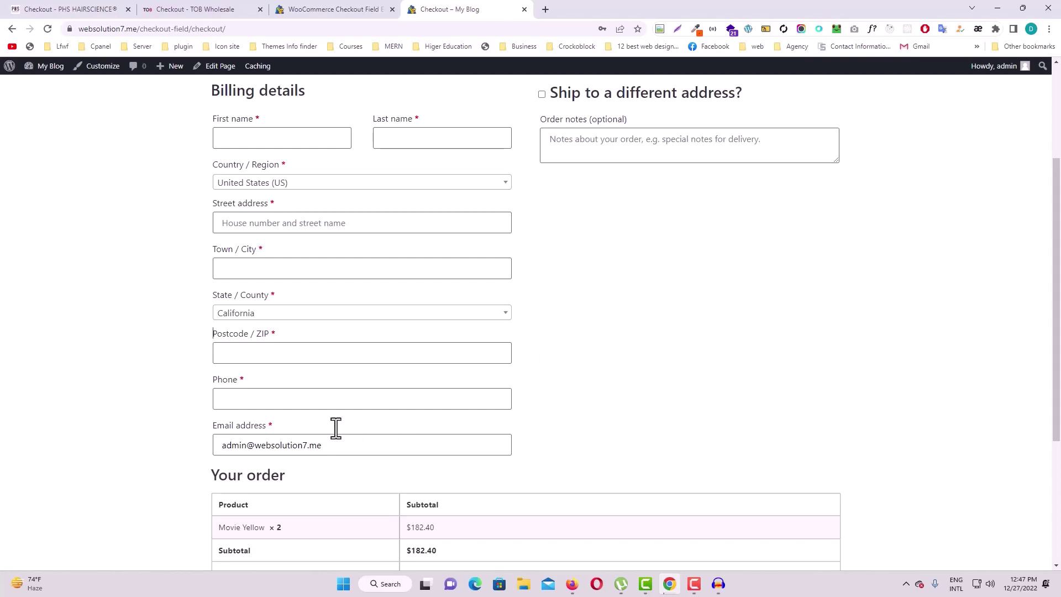
Add a new billing field of type Date with the name billing_date and the label Delivery Date.
{"action": "left_click", "coordinate": [338, 10]}
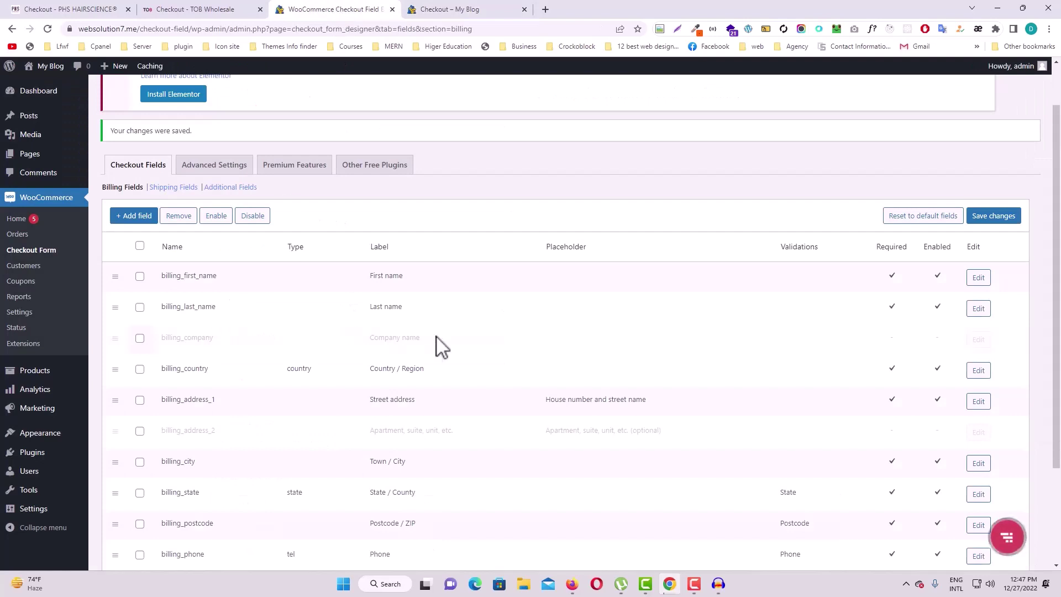
{"action": "left_click", "coordinate": [147, 218]}
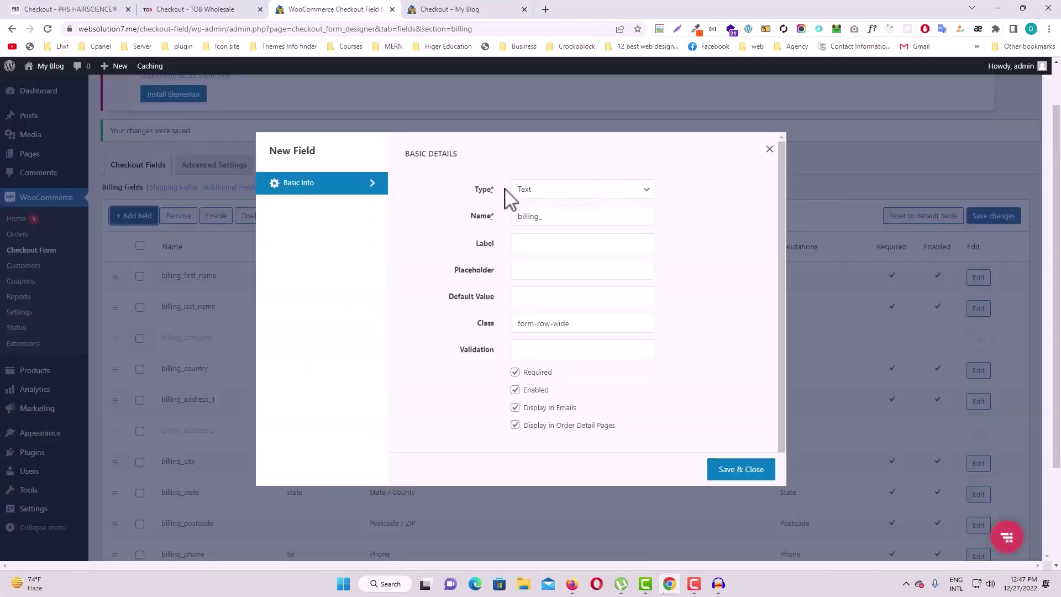
{"action": "left_click", "coordinate": [542, 191]}
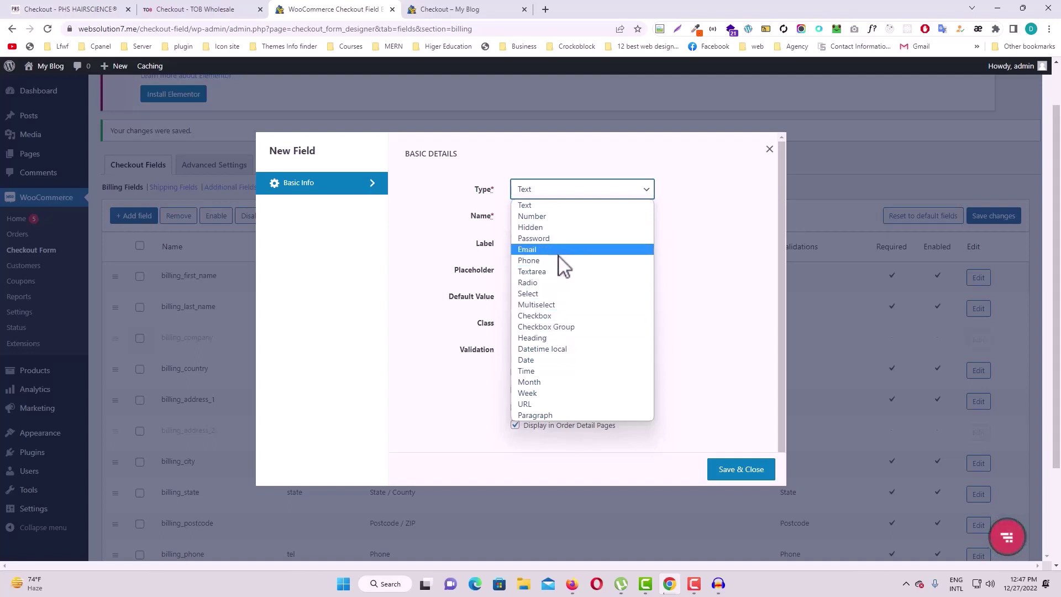
{"action": "left_click", "coordinate": [533, 361]}
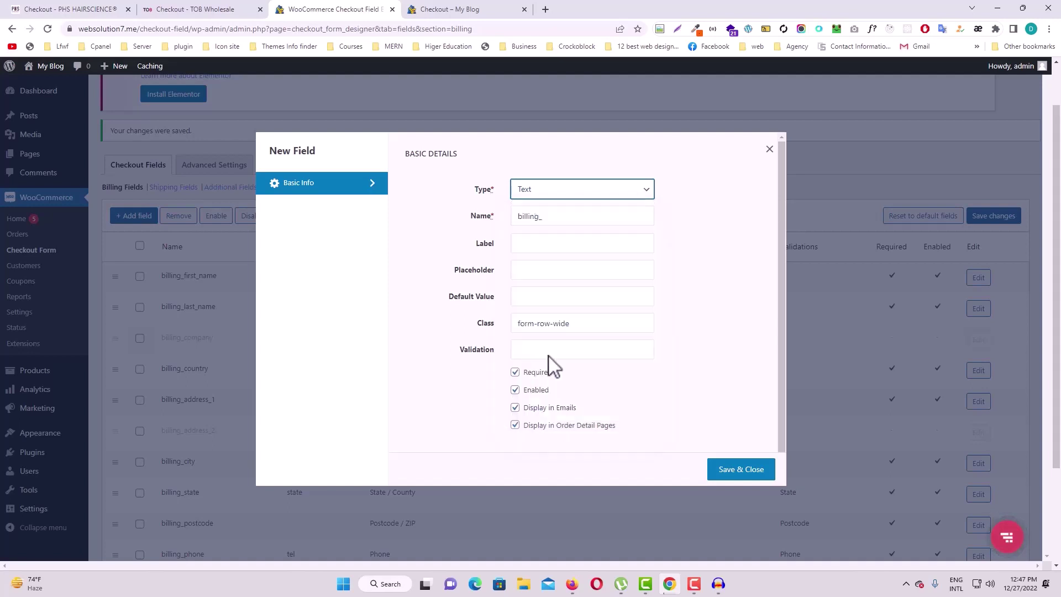
{"action": "left_click", "coordinate": [566, 221]}
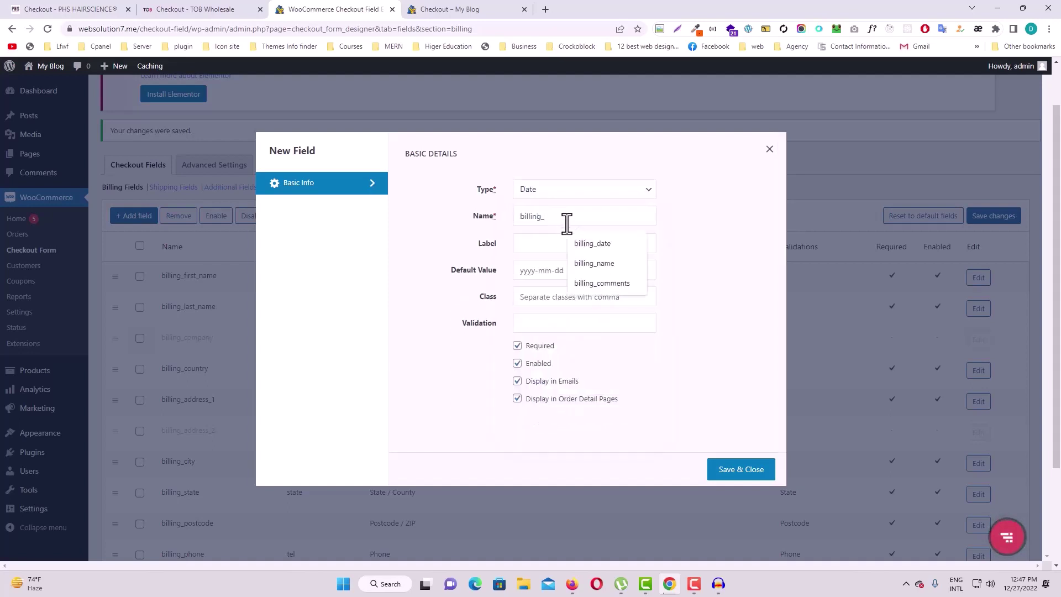
{"action": "type", "text": "date"}
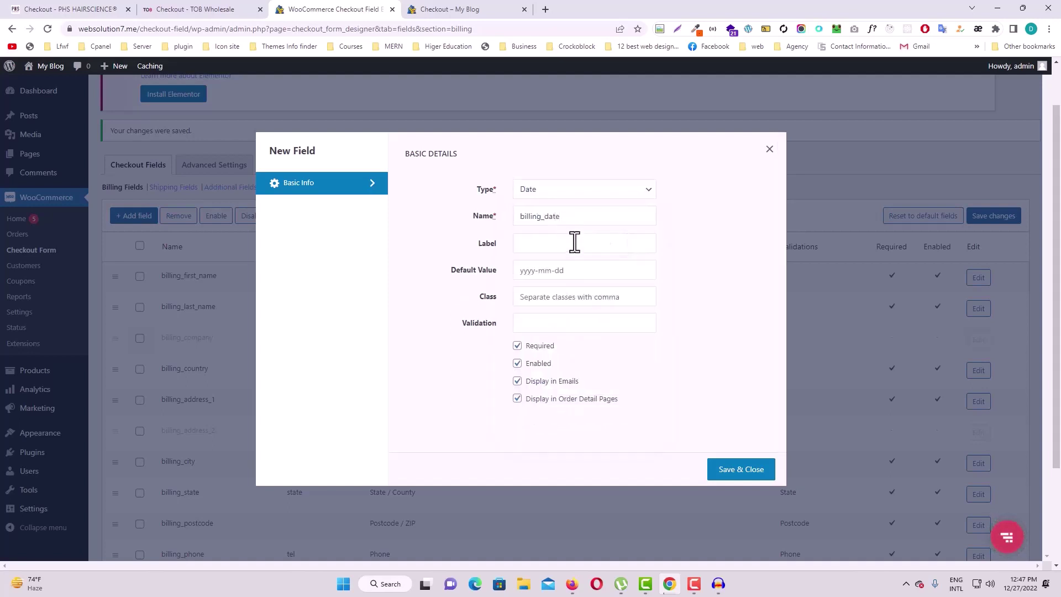
{"action": "left_click", "coordinate": [590, 251]}
{"action": "type", "text": "Delivery Date"}
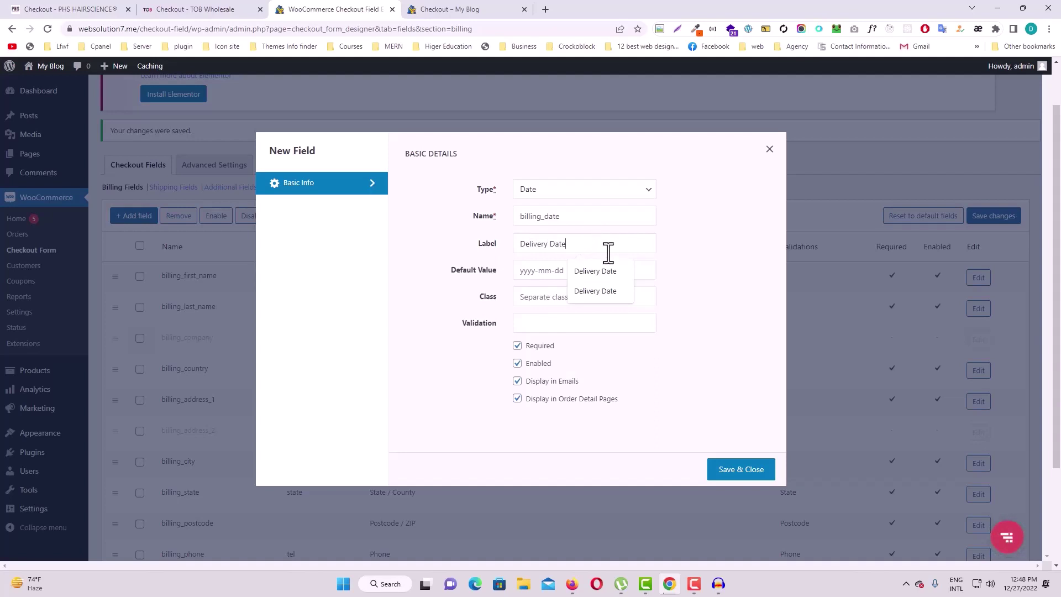
Try the form-row-first class on the new date field, clear it again, and view the Validation options without choosing one.
{"action": "left_click", "coordinate": [552, 271]}
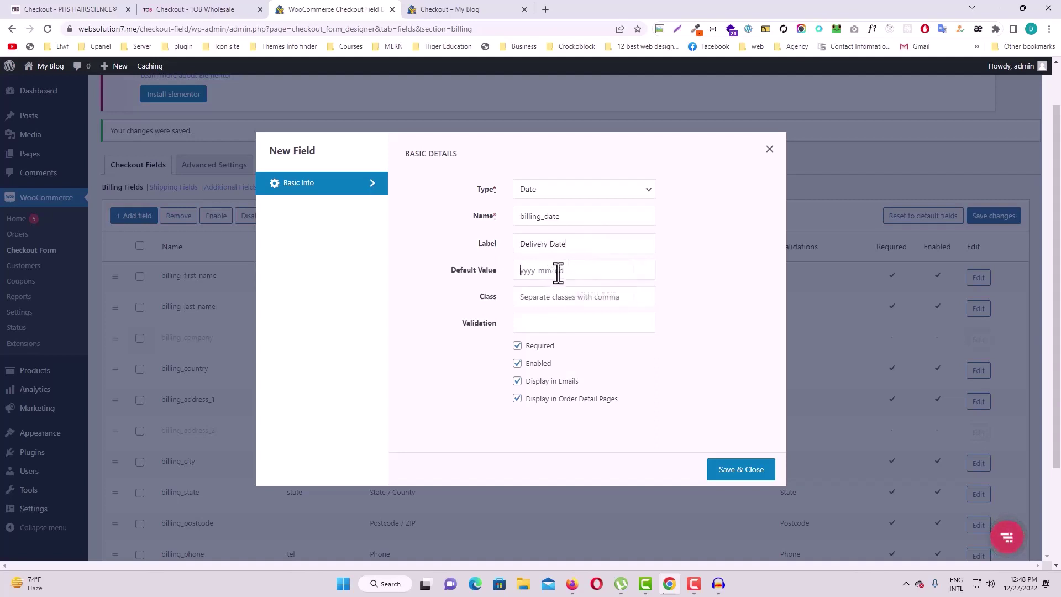
{"action": "left_click", "coordinate": [551, 297]}
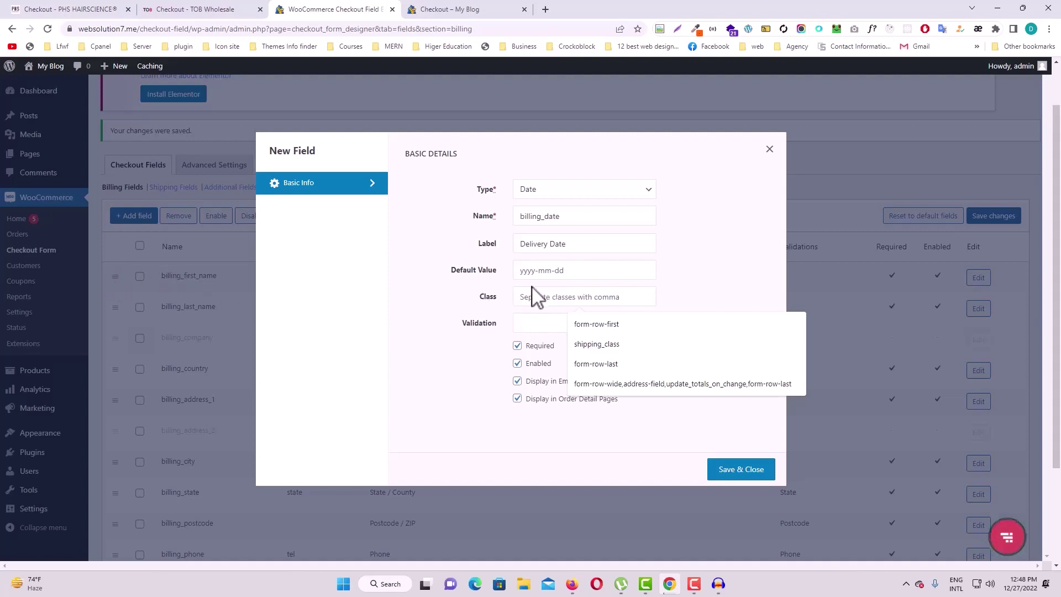
{"action": "key", "text": "Down"}
{"action": "key", "text": "Return"}
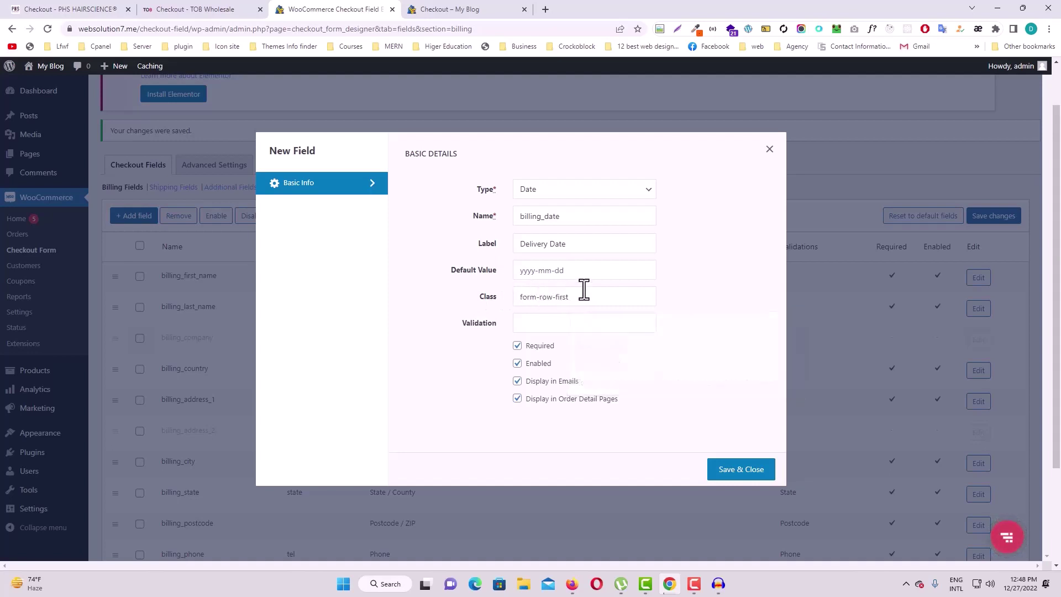
{"action": "left_click_drag", "start_coordinate": [567, 297], "coordinate": [513, 313]}
{"action": "key", "text": "BackSpace"}
{"action": "left_click", "coordinate": [537, 323]}
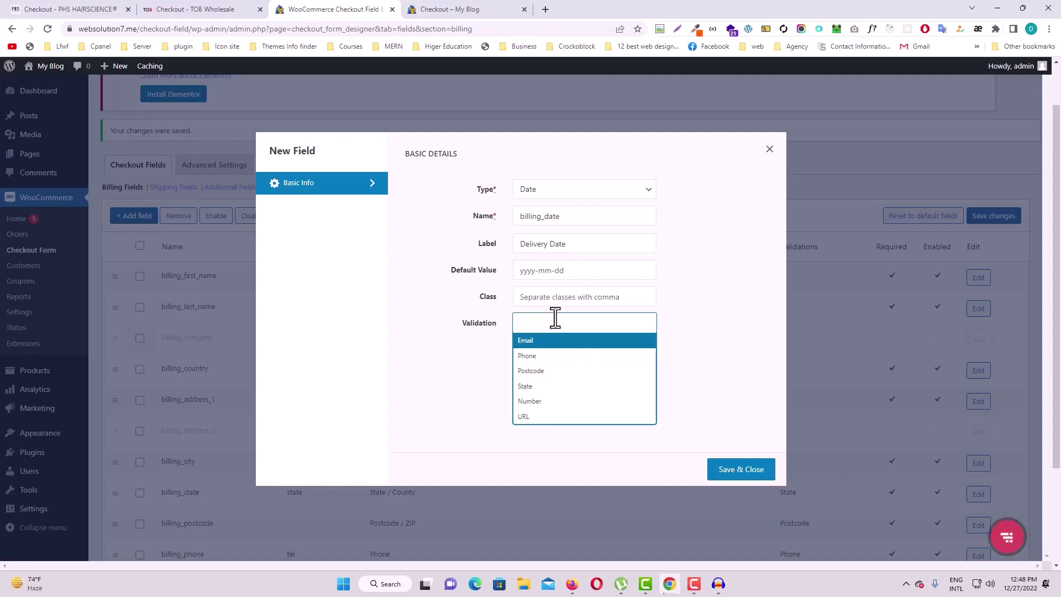
{"action": "left_click", "coordinate": [485, 376]}
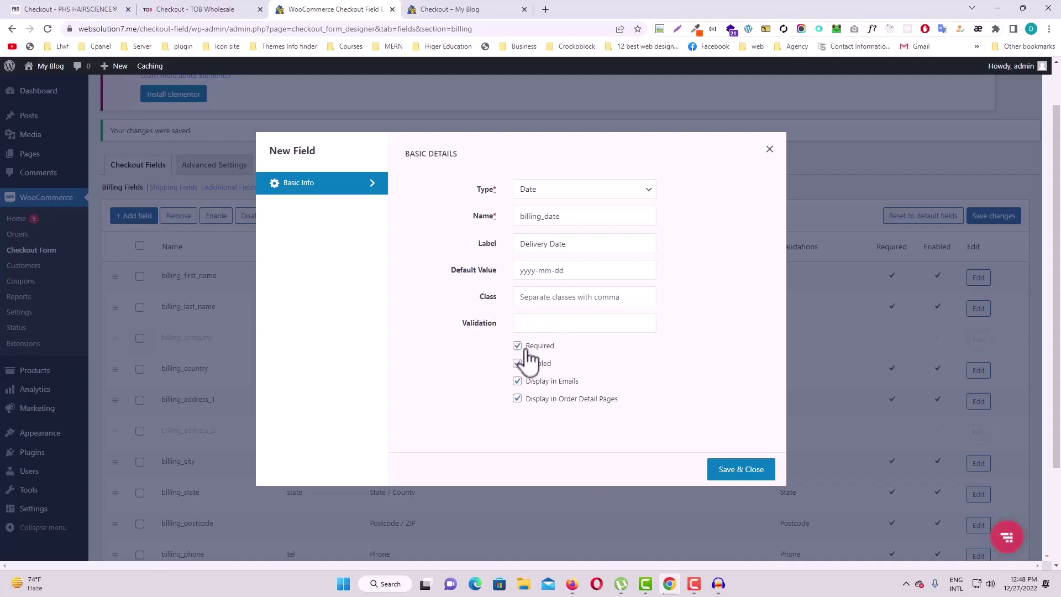
Compare the new field's Required, Enabled and display options with the required markers and order section on the checkout page.
{"action": "left_click", "coordinate": [449, 9]}
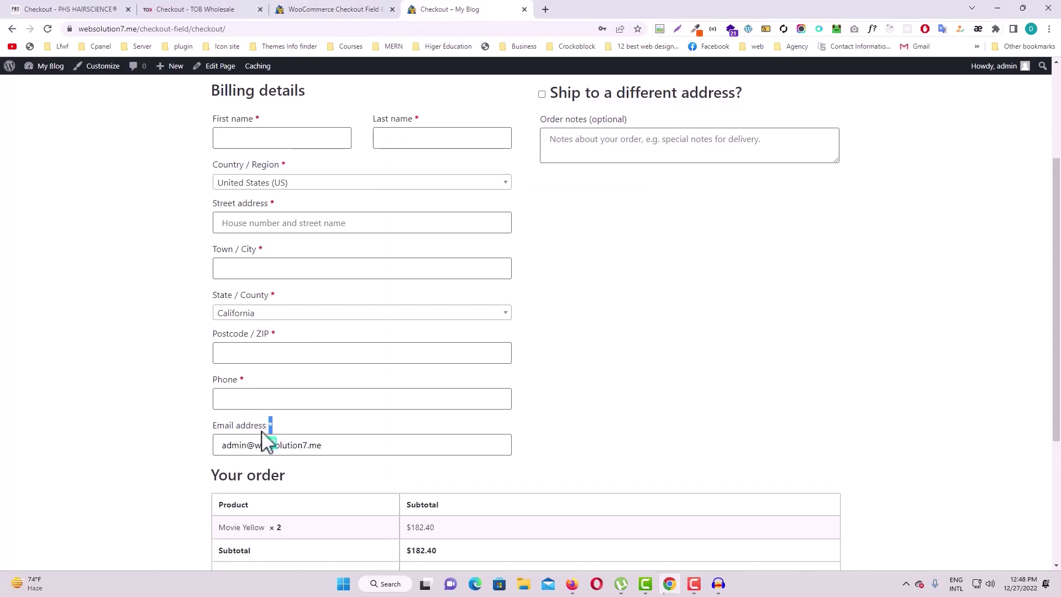
{"action": "left_click_drag", "start_coordinate": [327, 440], "coordinate": [206, 457]}
{"action": "left_click", "coordinate": [387, 10]}
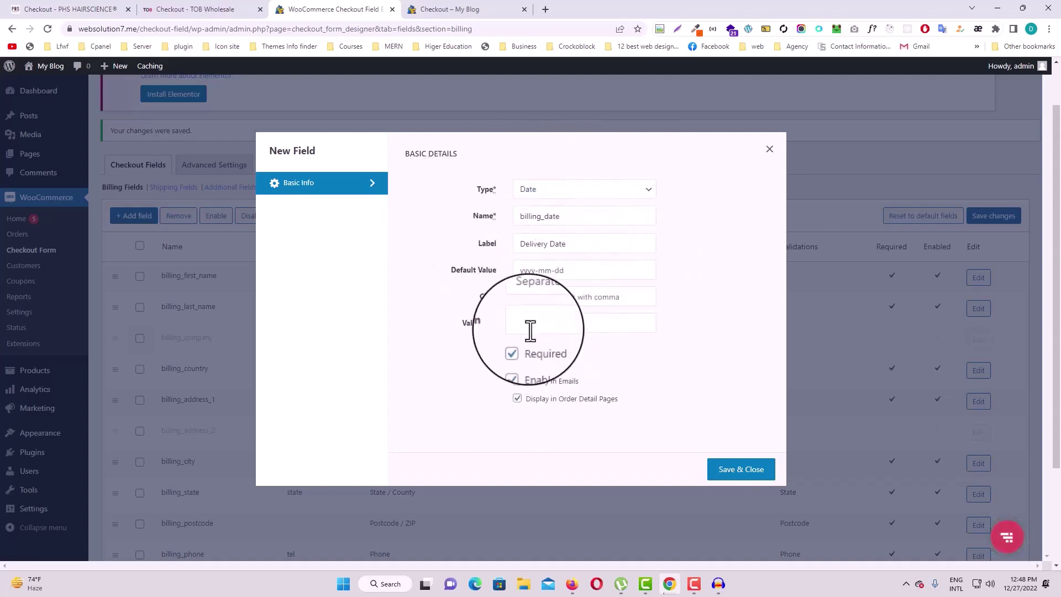
{"action": "left_click", "coordinate": [492, 9]}
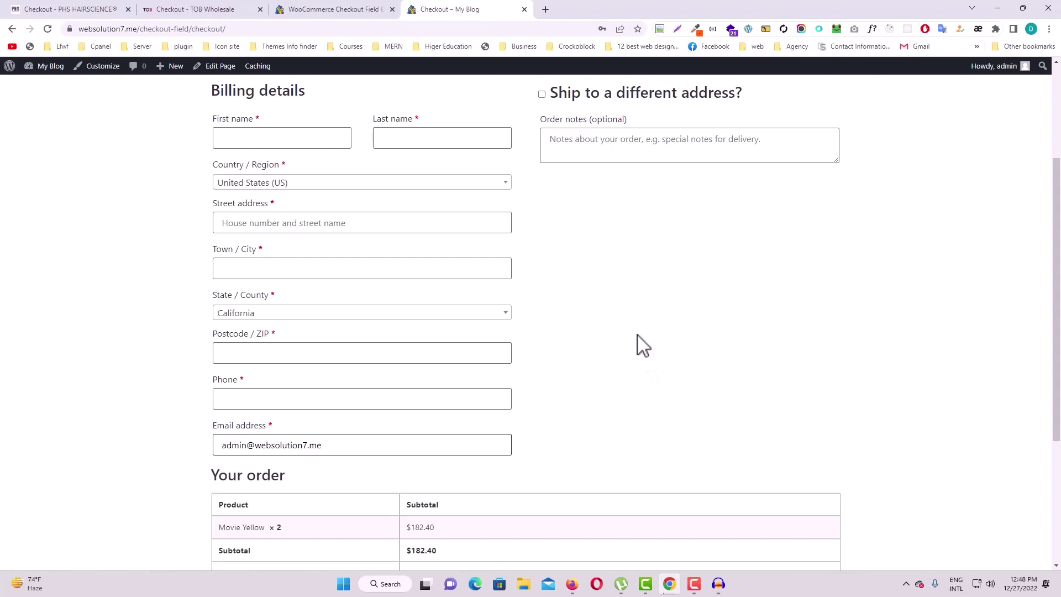
{"action": "left_click", "coordinate": [341, 10]}
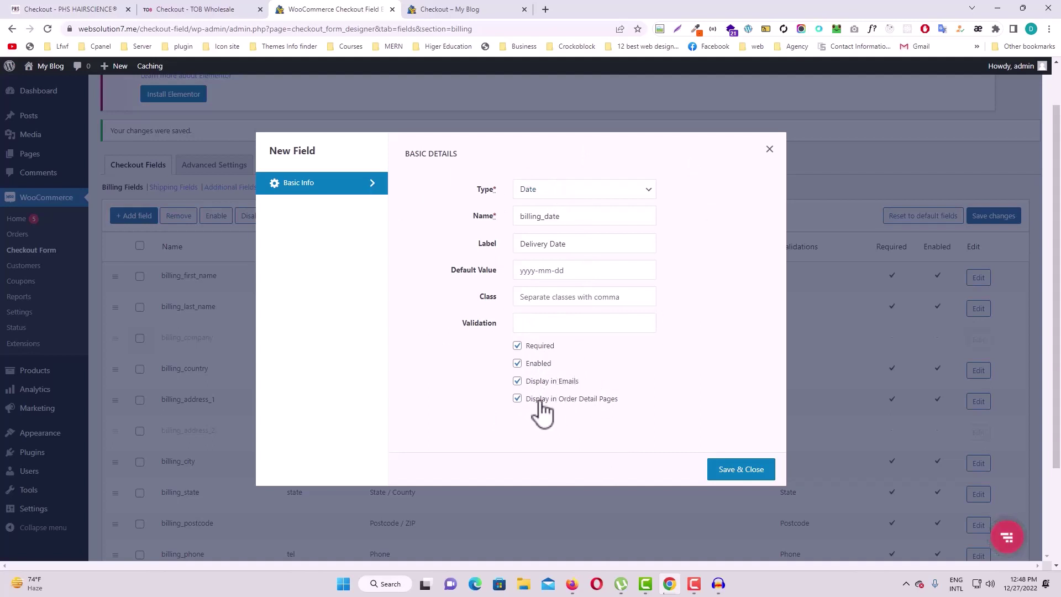
{"action": "left_click_drag", "start_coordinate": [525, 399], "coordinate": [640, 408]}
{"action": "left_click", "coordinate": [467, 9]}
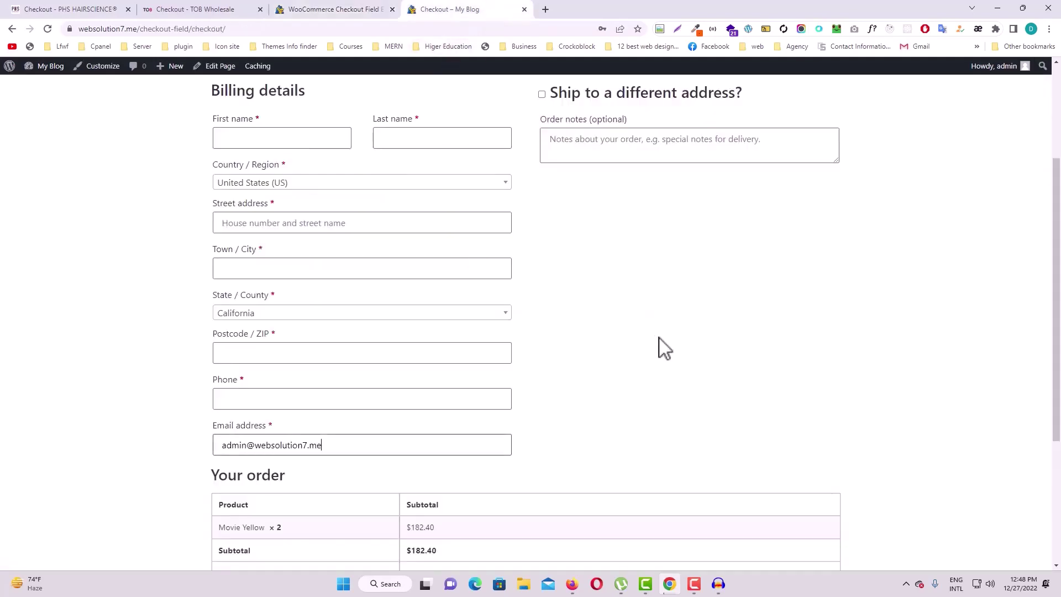
{"action": "scroll", "coordinate": [635, 417], "scroll_direction": "down", "scroll_amount": 4}
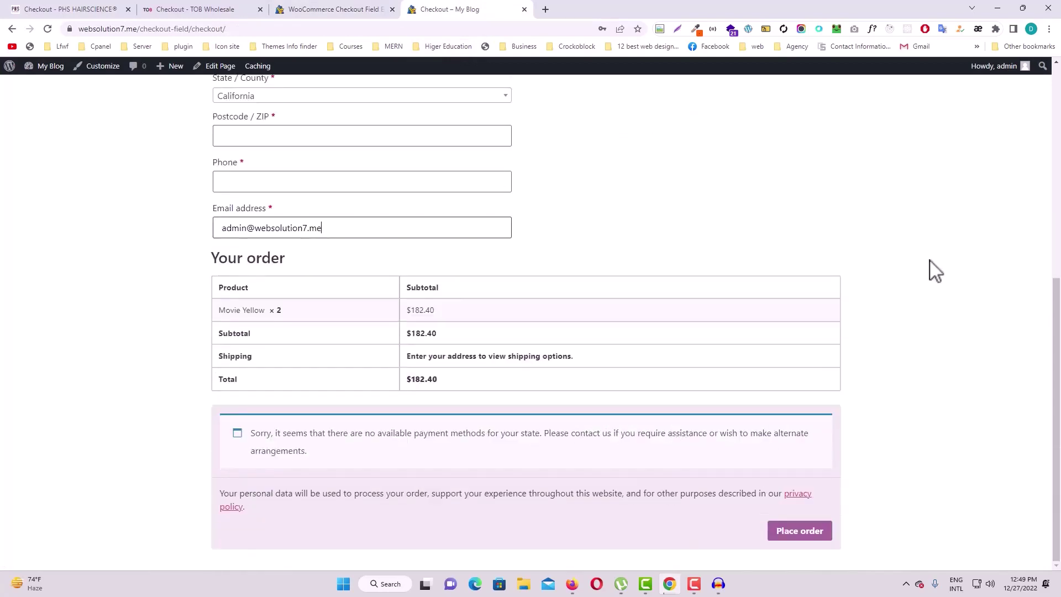
{"action": "left_click", "coordinate": [354, 9]}
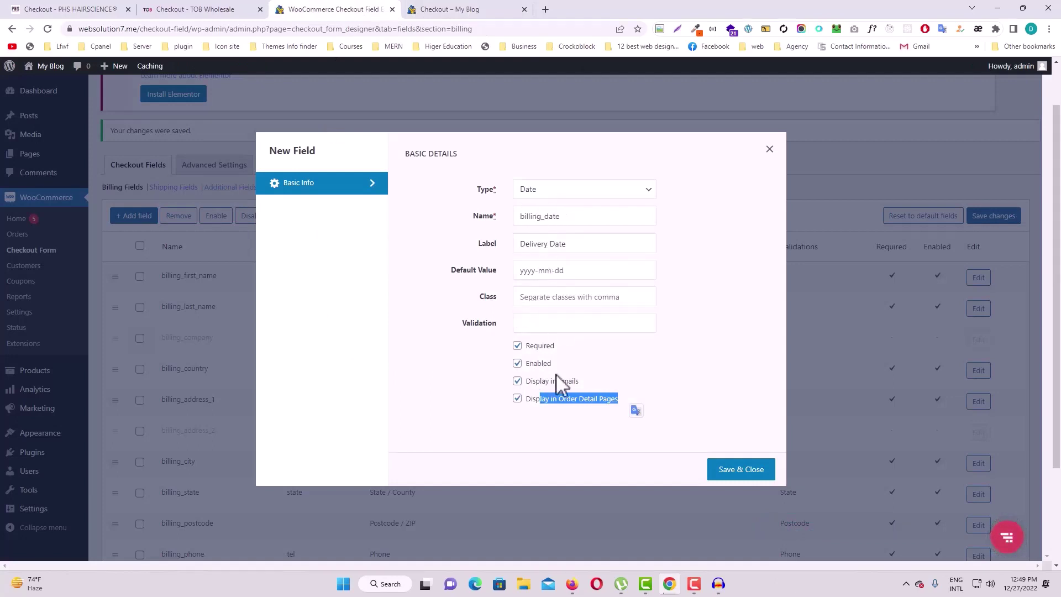
{"action": "left_click", "coordinate": [528, 408]}
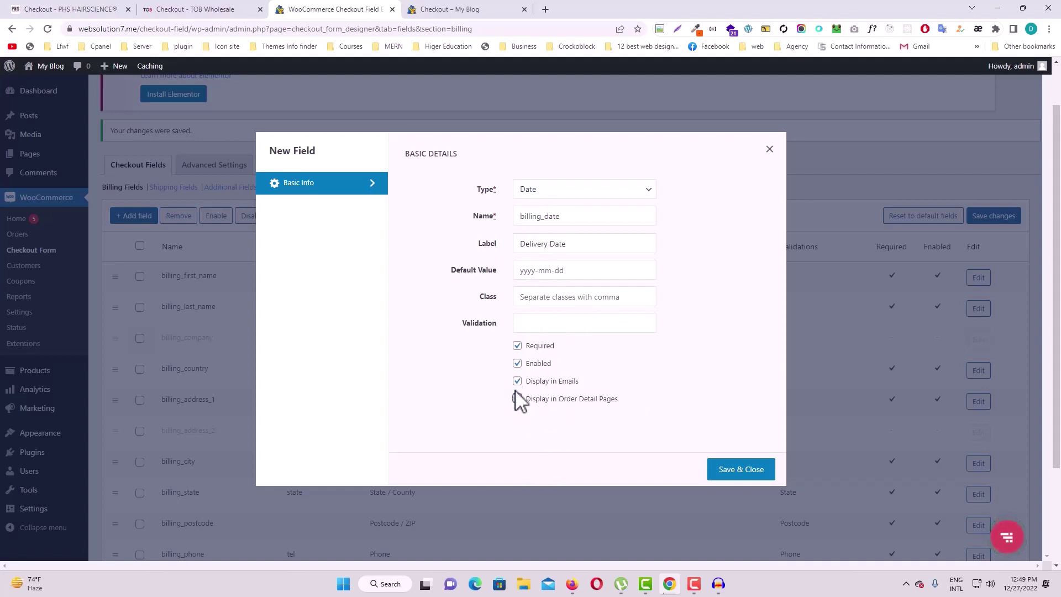
Save the new date field, reload the checkout page, and test its calendar by choosing the delivery date 12/29/2022.
{"action": "left_click", "coordinate": [746, 473]}
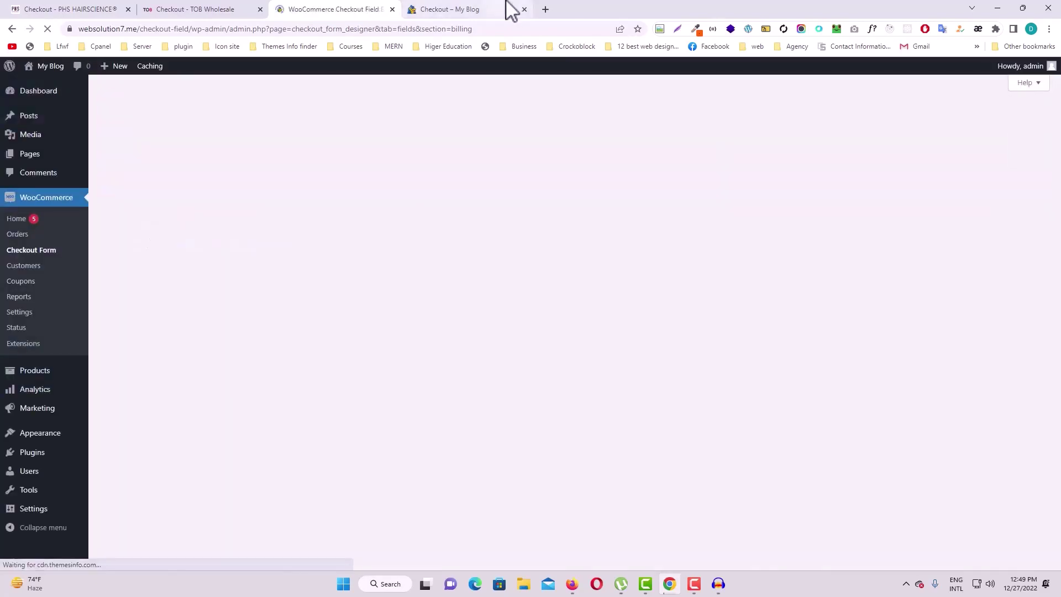
{"action": "left_click", "coordinate": [509, 8]}
{"action": "left_click", "coordinate": [47, 29]}
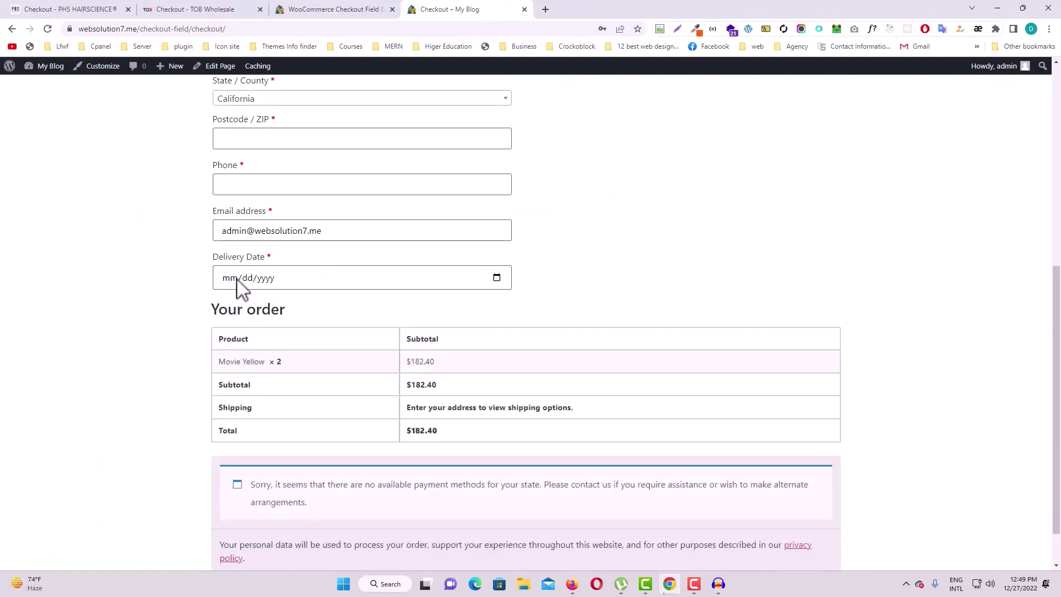
{"action": "left_click", "coordinate": [497, 278]}
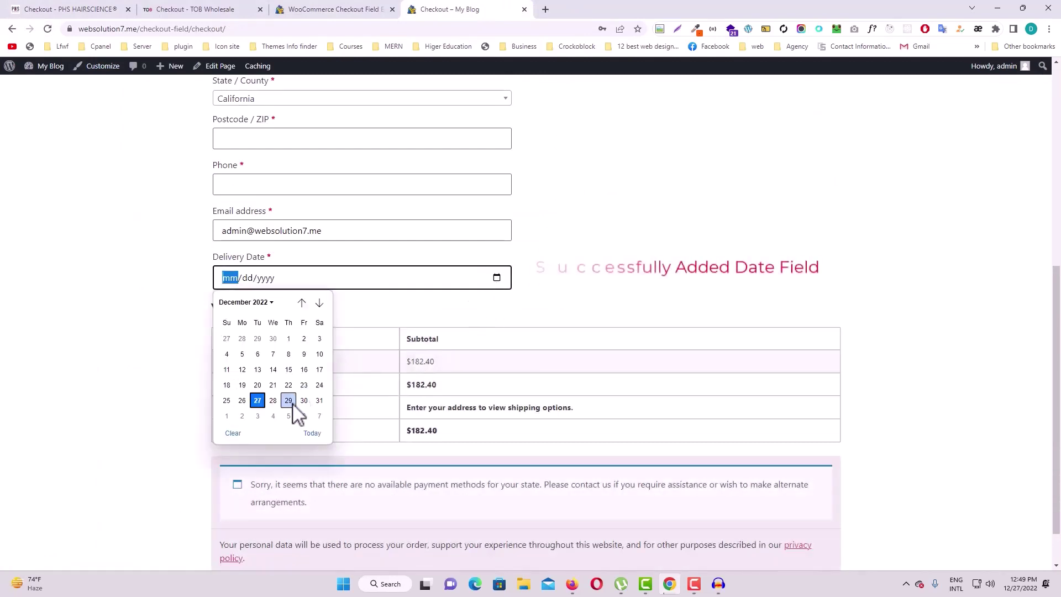
{"action": "left_click", "coordinate": [293, 405]}
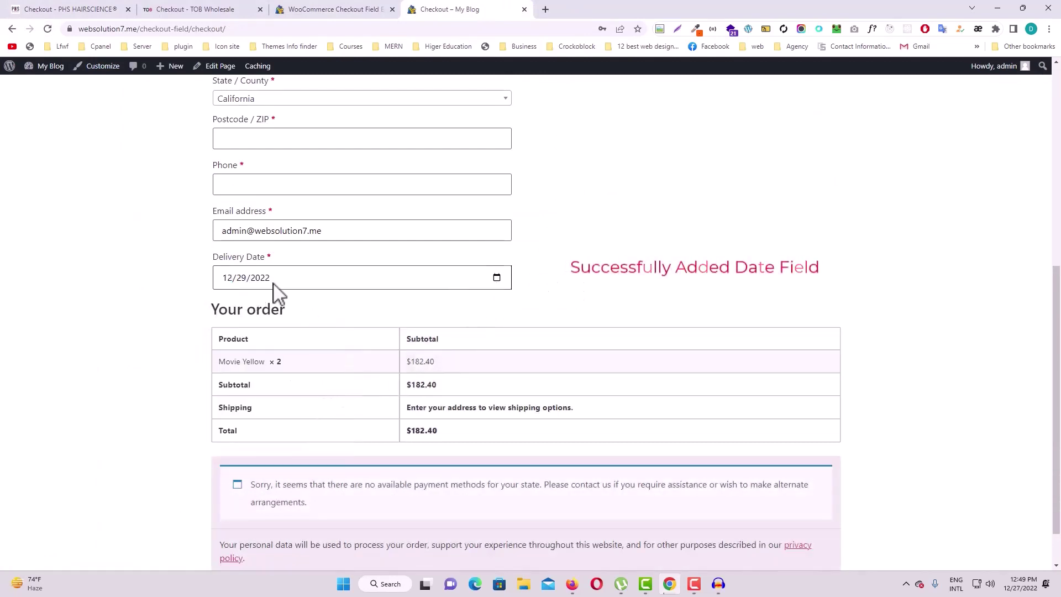
Set the Class of the billing_date field to form-row-first and save the field.
{"action": "left_click", "coordinate": [341, 11]}
{"action": "scroll", "coordinate": [497, 334], "scroll_direction": "down", "scroll_amount": 4}
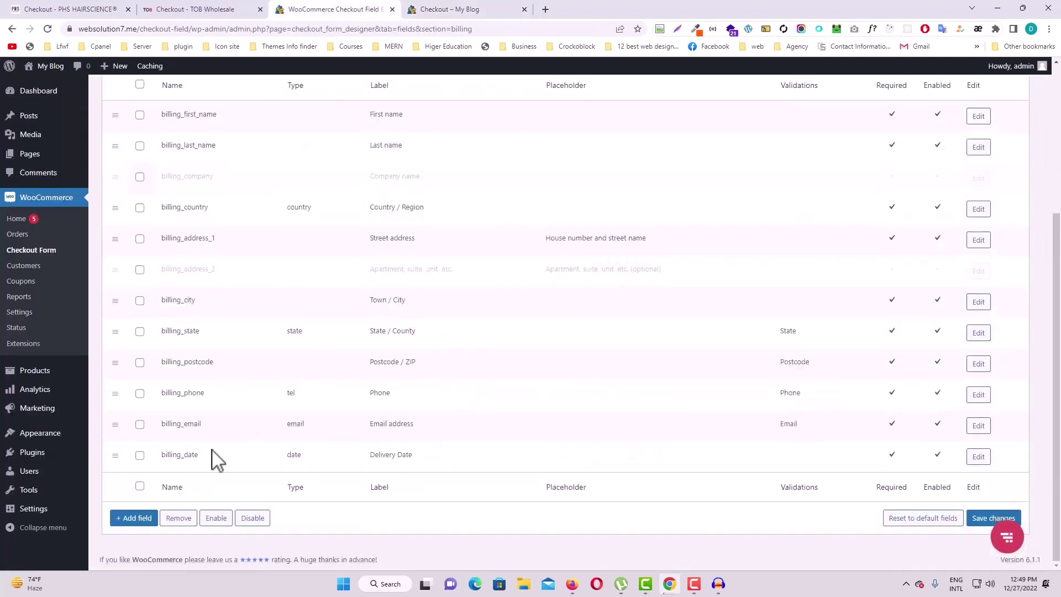
{"action": "left_click", "coordinate": [979, 457]}
{"action": "left_click", "coordinate": [534, 297]}
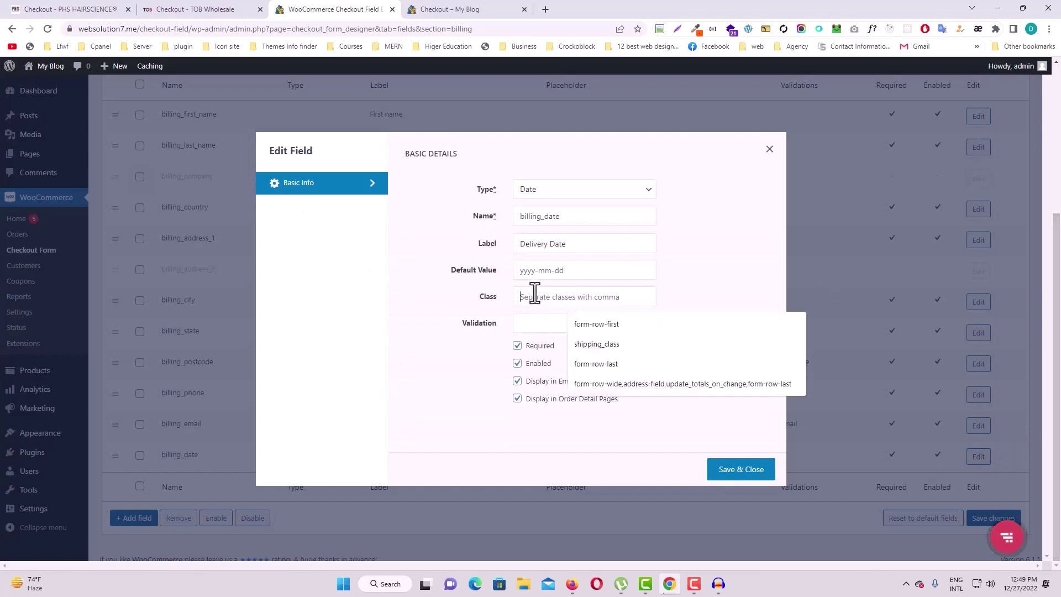
{"action": "key", "text": "Down"}
{"action": "key", "text": "Return"}
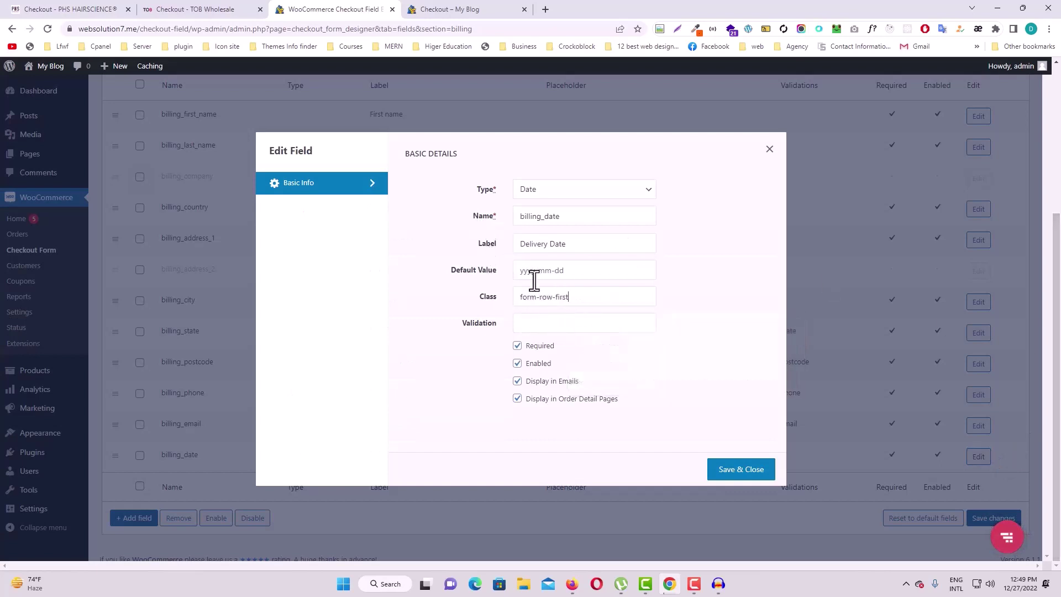
{"action": "left_click", "coordinate": [737, 474]}
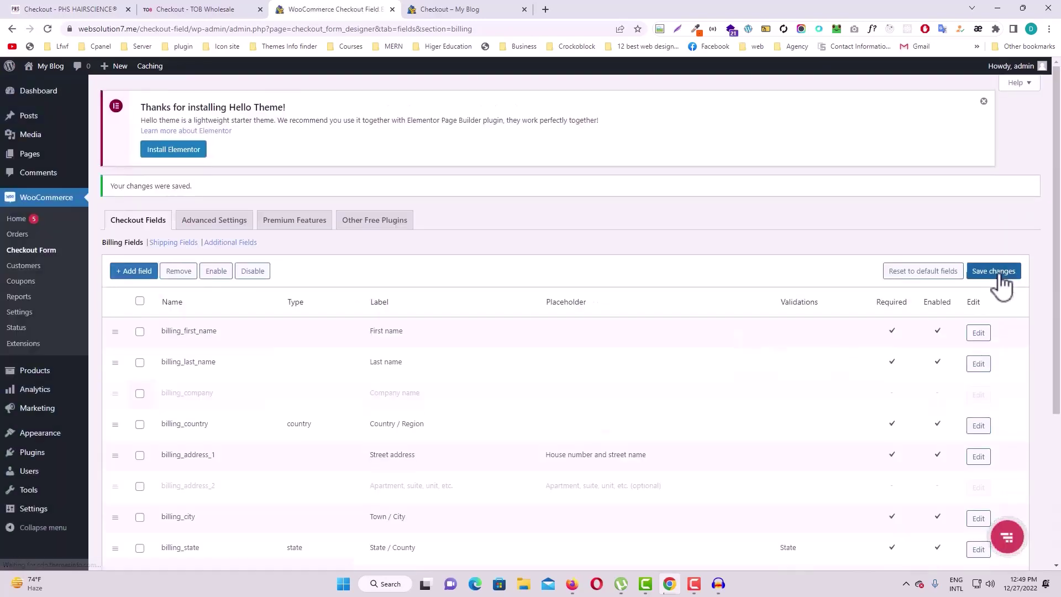
Save the billing field changes and reload the checkout page to check the Delivery Date field's width.
{"action": "left_click", "coordinate": [994, 271]}
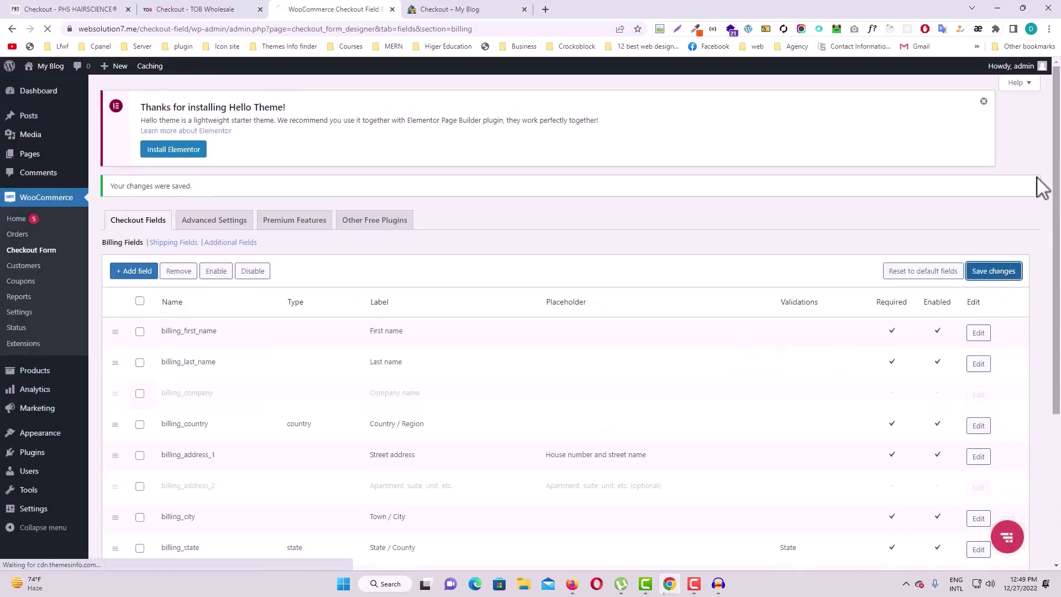
{"action": "left_click", "coordinate": [464, 9]}
{"action": "left_click", "coordinate": [47, 29]}
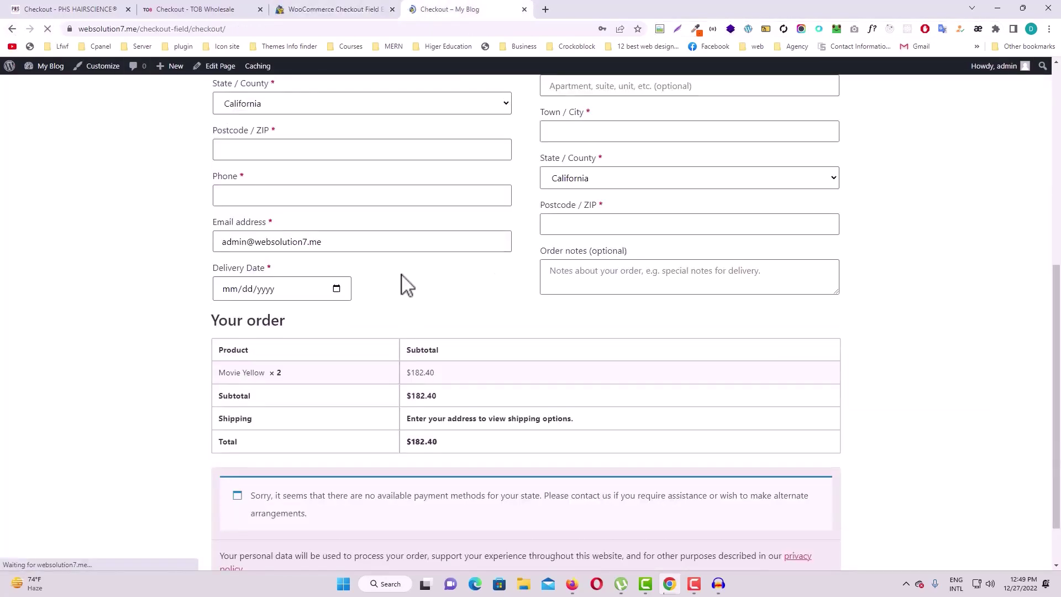
Review the field types available for a new billing field, closing the form without adding one.
{"action": "key", "text": "ctrl+shift+Tab"}
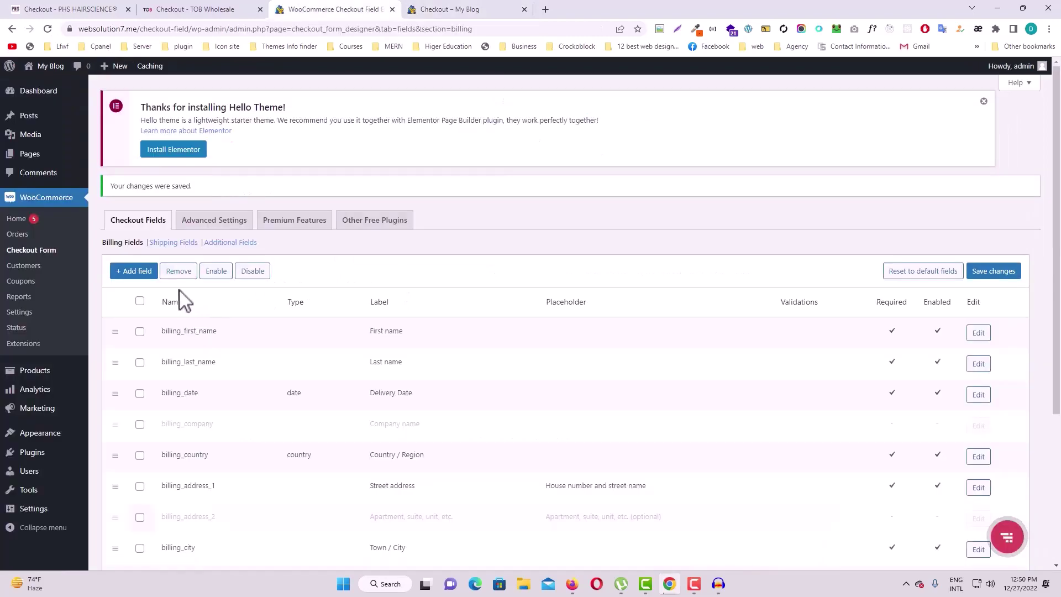
{"action": "left_click", "coordinate": [145, 274]}
{"action": "left_click", "coordinate": [560, 194]}
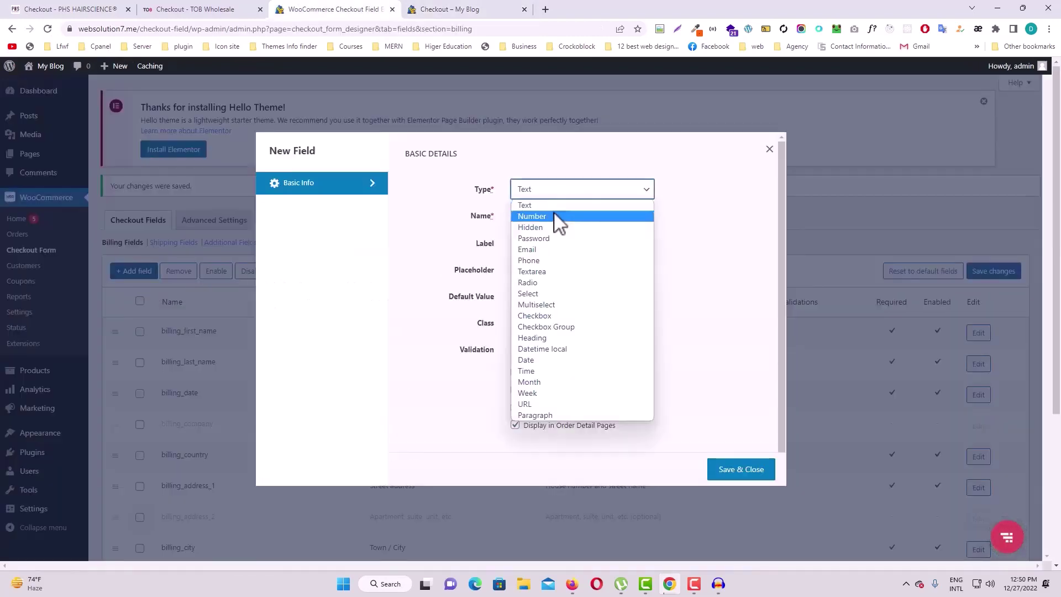
{"action": "left_click", "coordinate": [706, 253]}
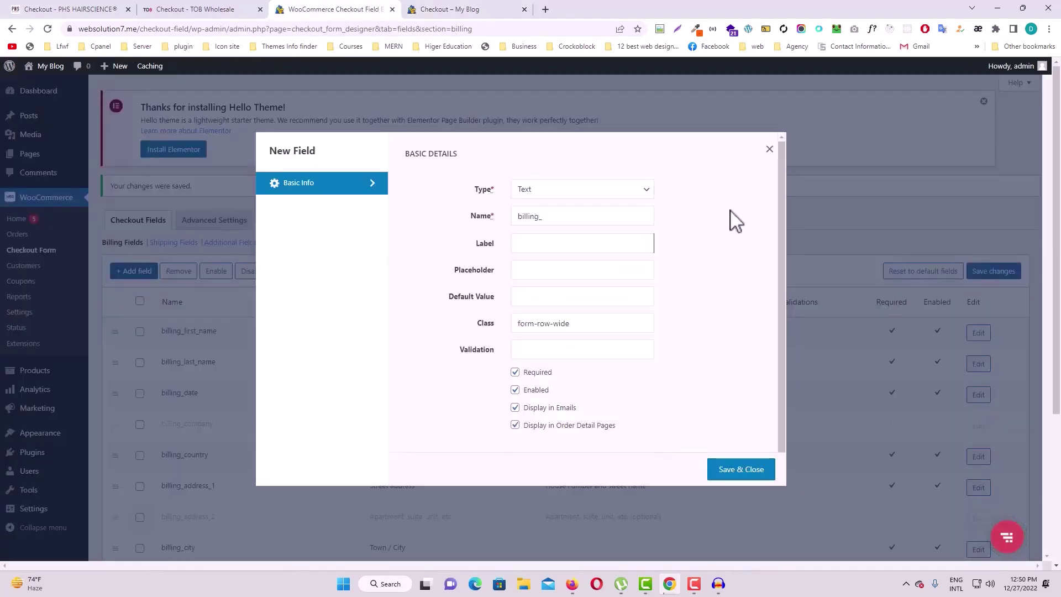
{"action": "left_click", "coordinate": [769, 150]}
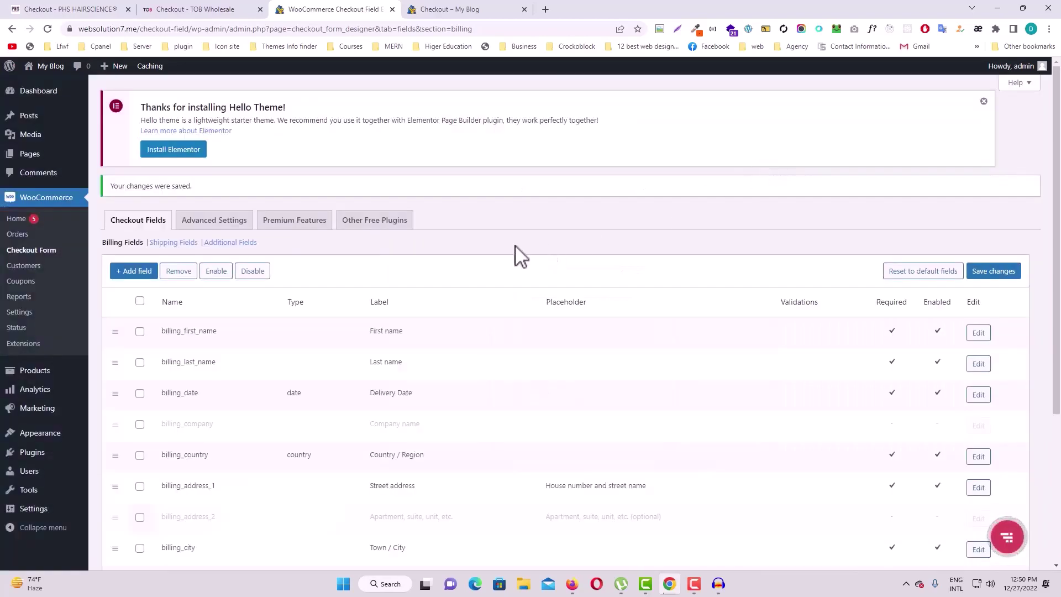
Enable shipping to a different address on the checkout page to reveal the shipping fields.
{"action": "key", "text": "ctrl+Tab"}
{"action": "left_click", "coordinate": [641, 221]}
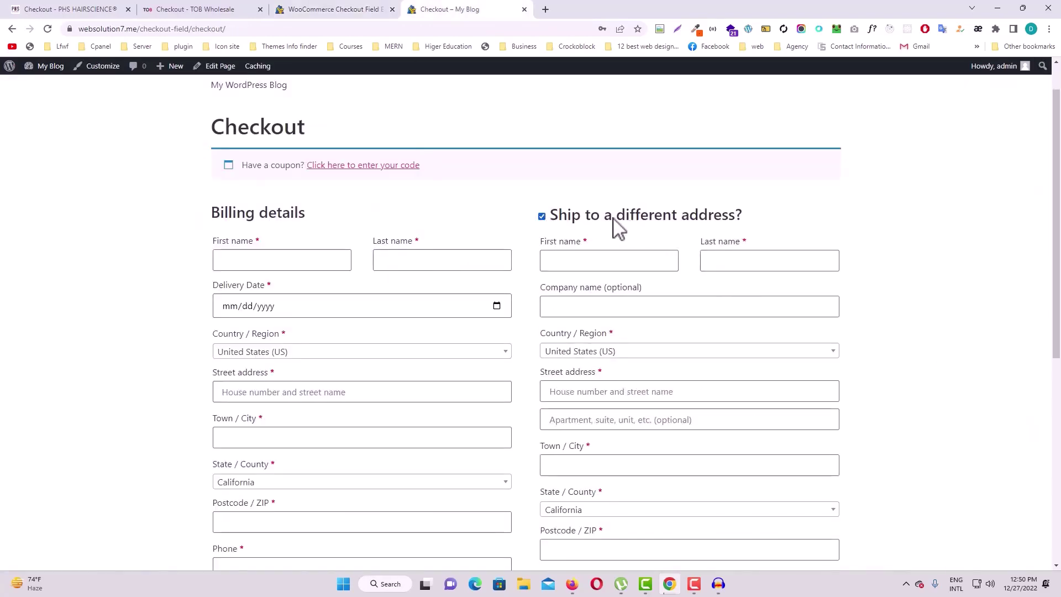
Remove the shipping_company and shipping_address_2 fields from the checkout form's shipping fields and save the changes.
{"action": "scroll", "coordinate": [680, 308], "scroll_direction": "down", "scroll_amount": 2}
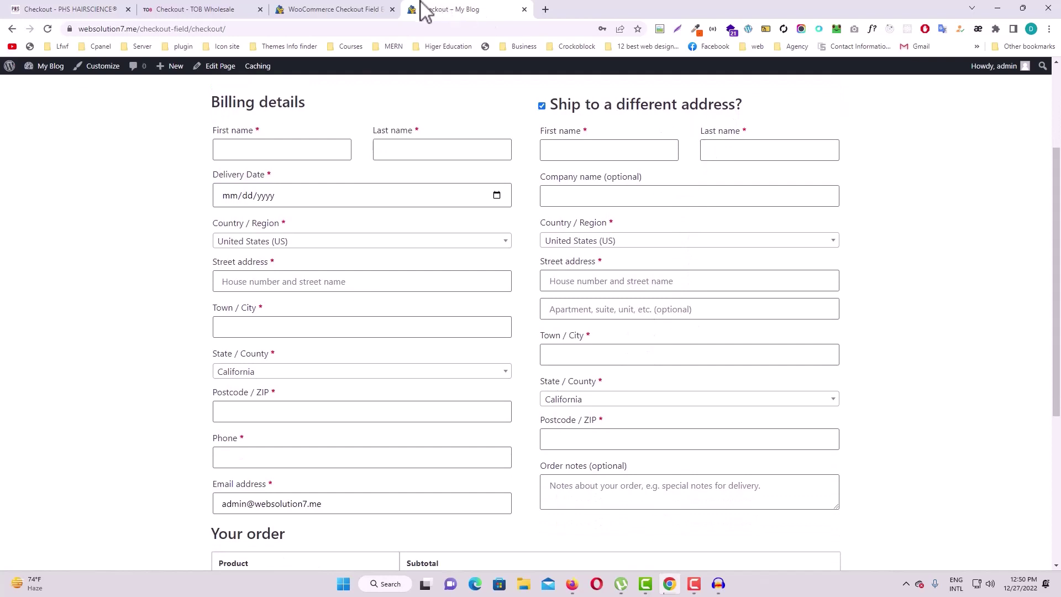
{"action": "left_click", "coordinate": [331, 9]}
{"action": "left_click", "coordinate": [173, 243]}
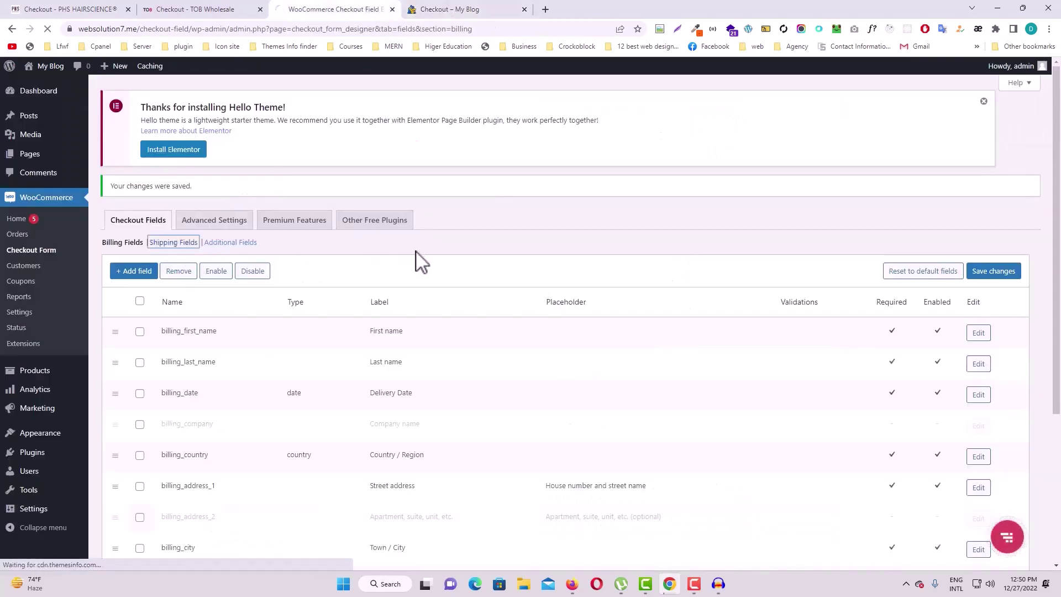
{"action": "scroll", "coordinate": [224, 327], "scroll_direction": "down", "scroll_amount": 1}
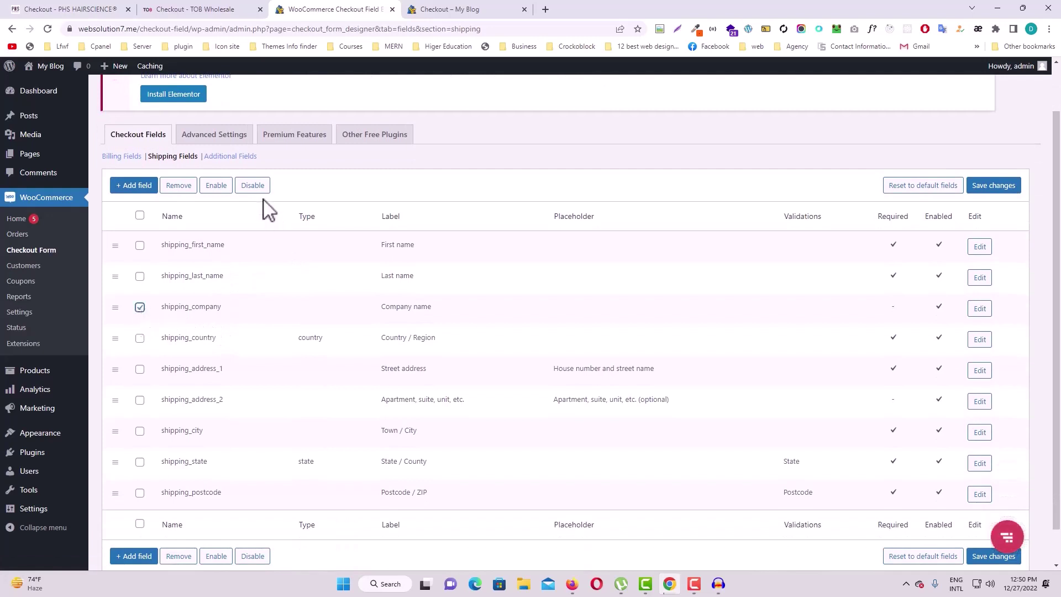
{"action": "left_click", "coordinate": [178, 186]}
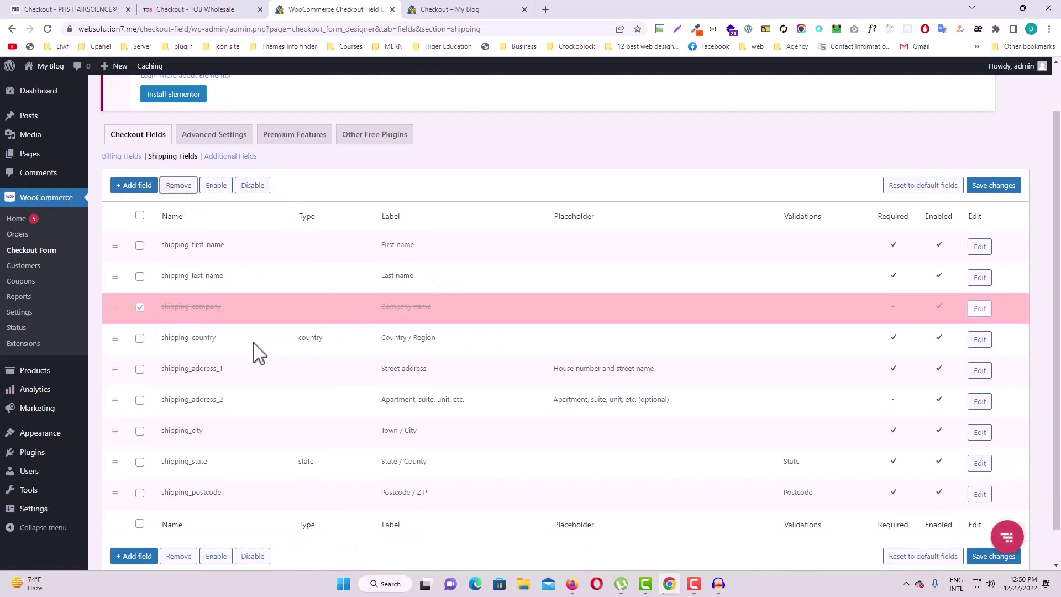
{"action": "left_click", "coordinate": [140, 401]}
{"action": "left_click", "coordinate": [185, 187]}
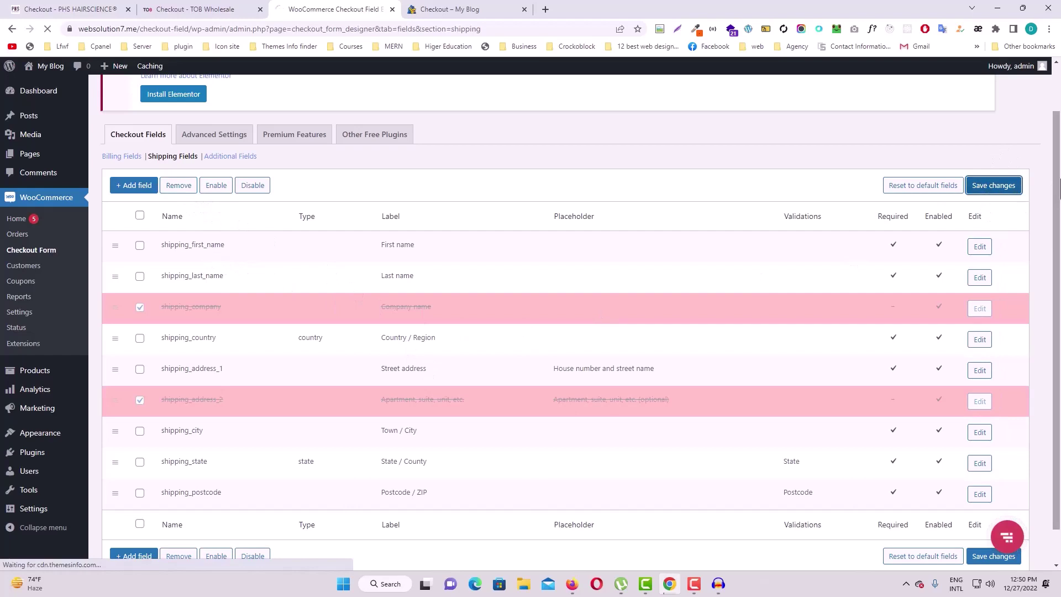
Reload the checkout page and enable shipping to a different address to check the remaining shipping fields.
{"action": "left_click", "coordinate": [503, 11]}
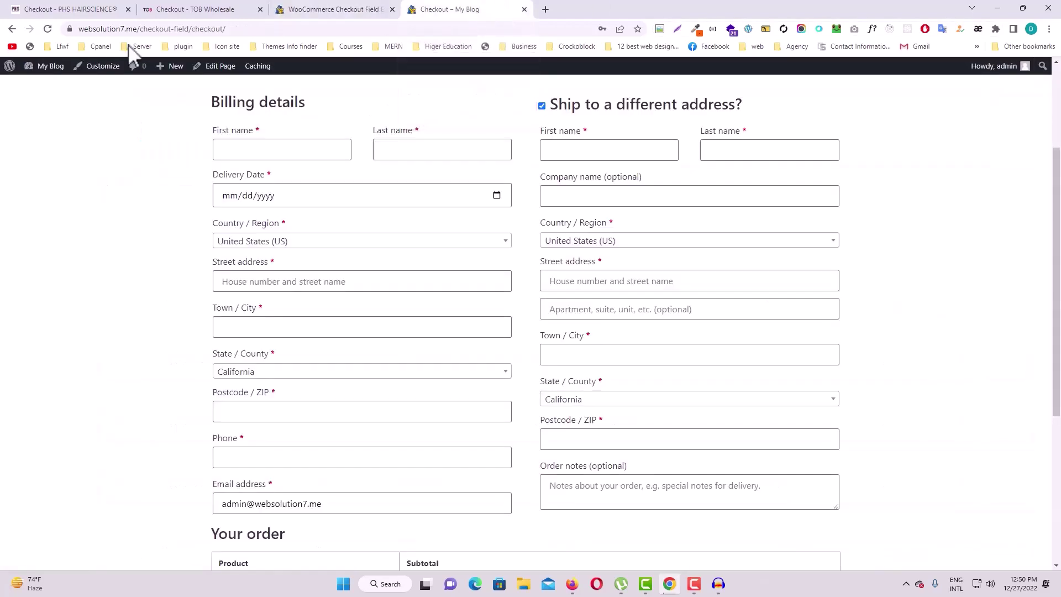
{"action": "left_click", "coordinate": [48, 29]}
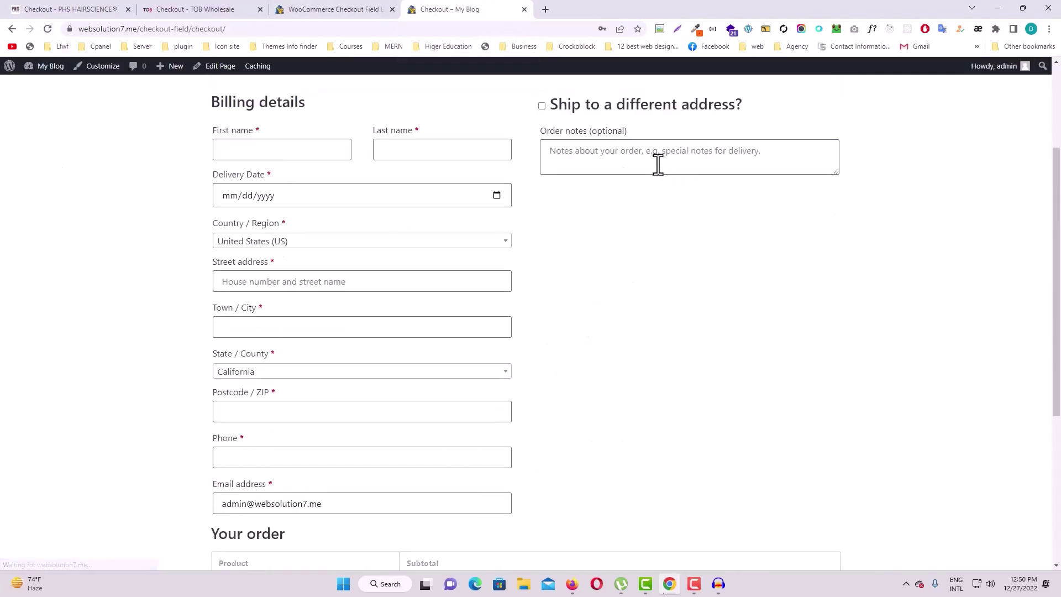
{"action": "left_click", "coordinate": [542, 106]}
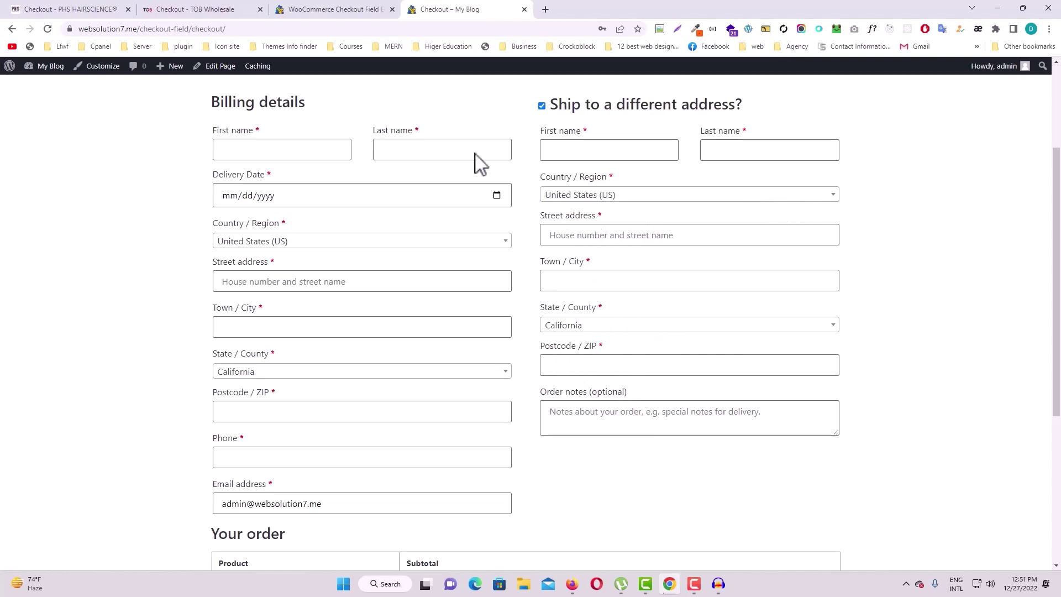
Start a new shipping field of type Text and name it shipping_details.
{"action": "left_click", "coordinate": [326, 9]}
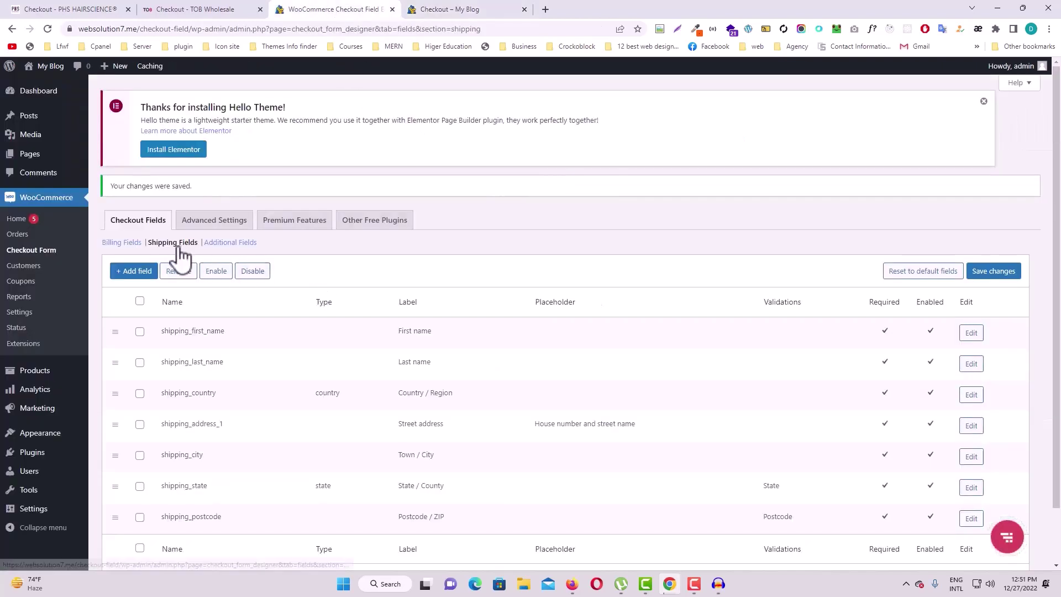
{"action": "scroll", "coordinate": [218, 391], "scroll_direction": "down", "scroll_amount": 1}
{"action": "left_click", "coordinate": [144, 210]}
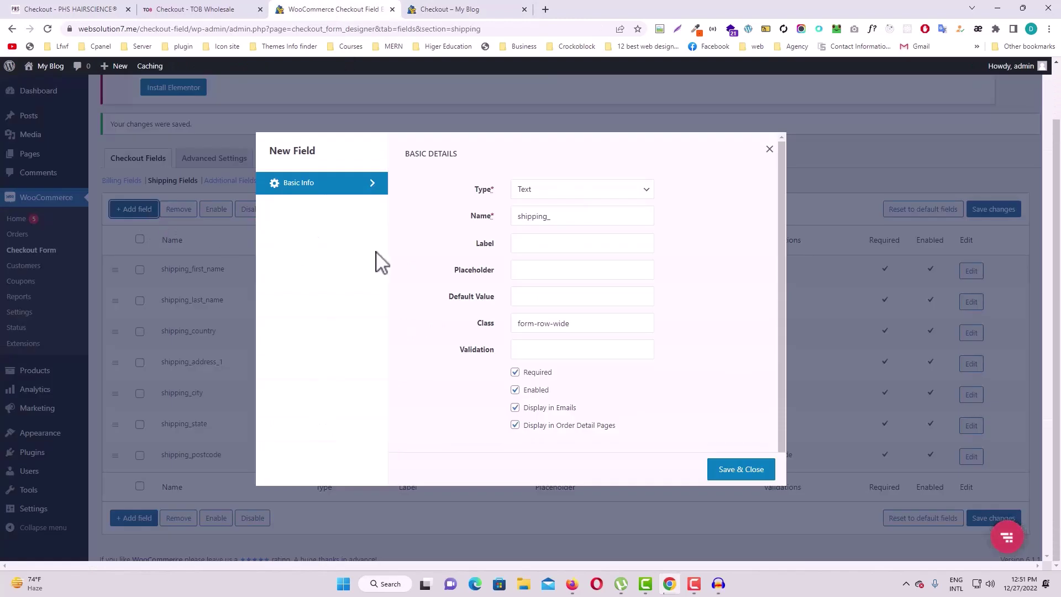
{"action": "left_click", "coordinate": [555, 192]}
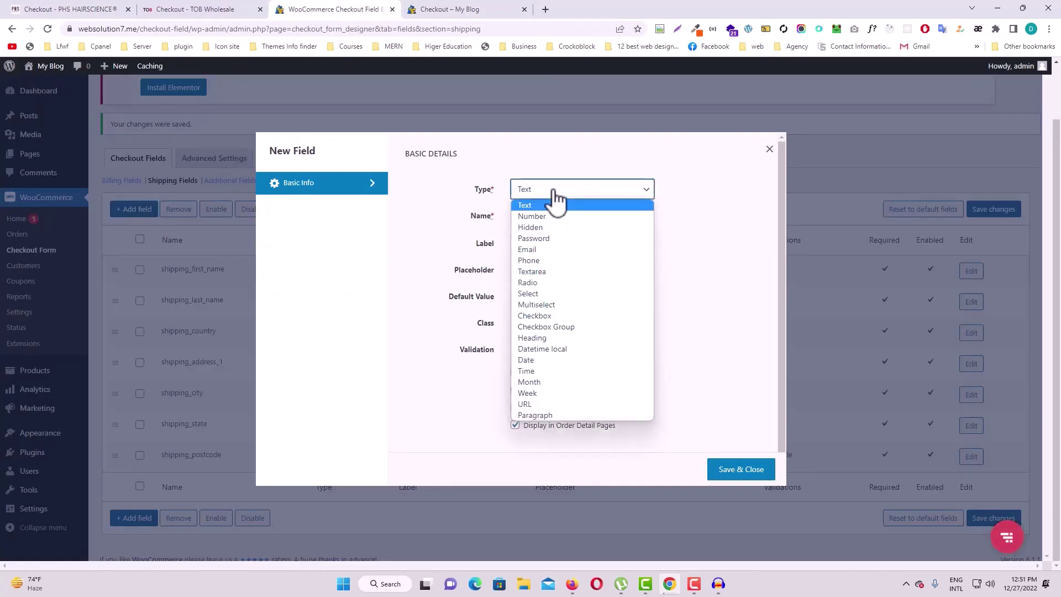
{"action": "left_click", "coordinate": [554, 205]}
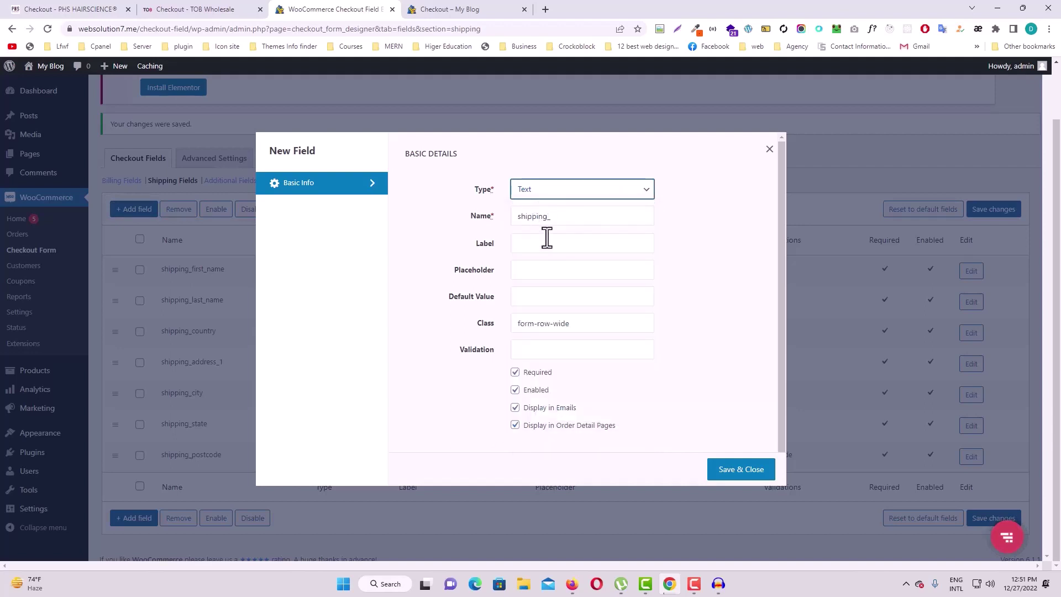
{"action": "left_click", "coordinate": [554, 218]}
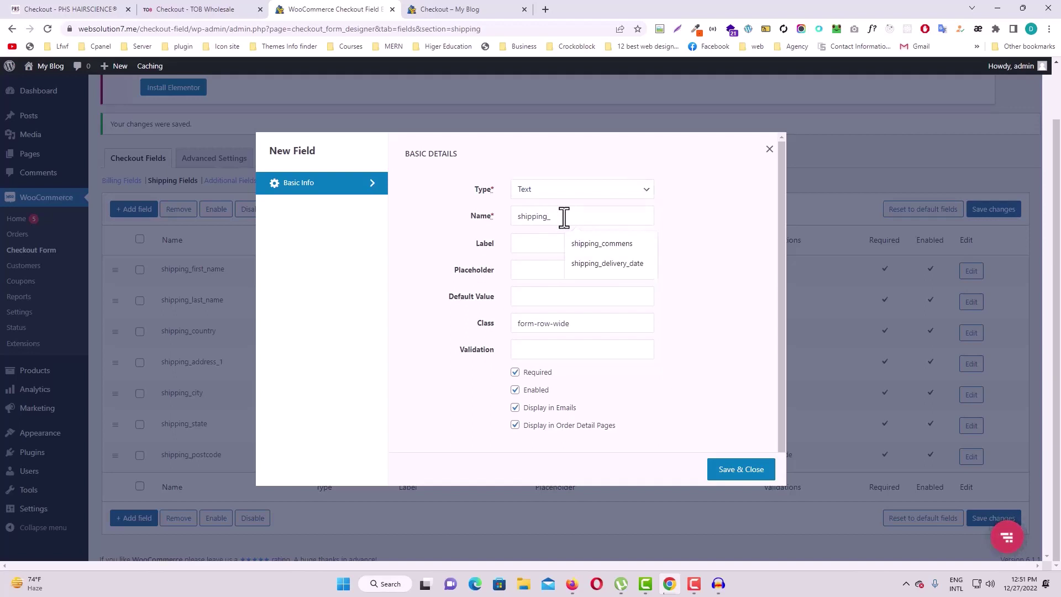
{"action": "type", "text": "de"}
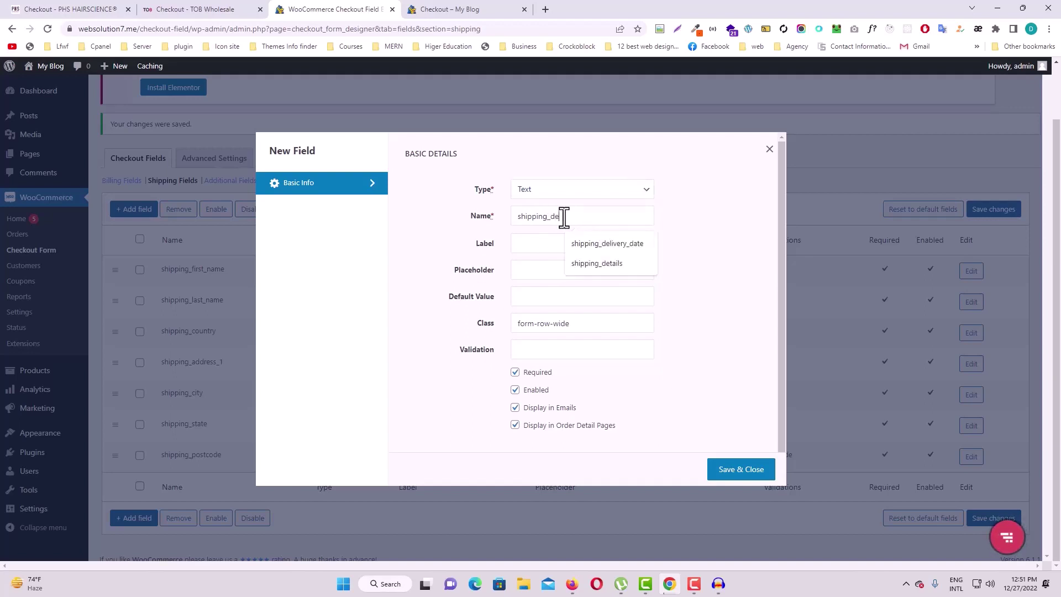
{"action": "type", "text": "tails"}
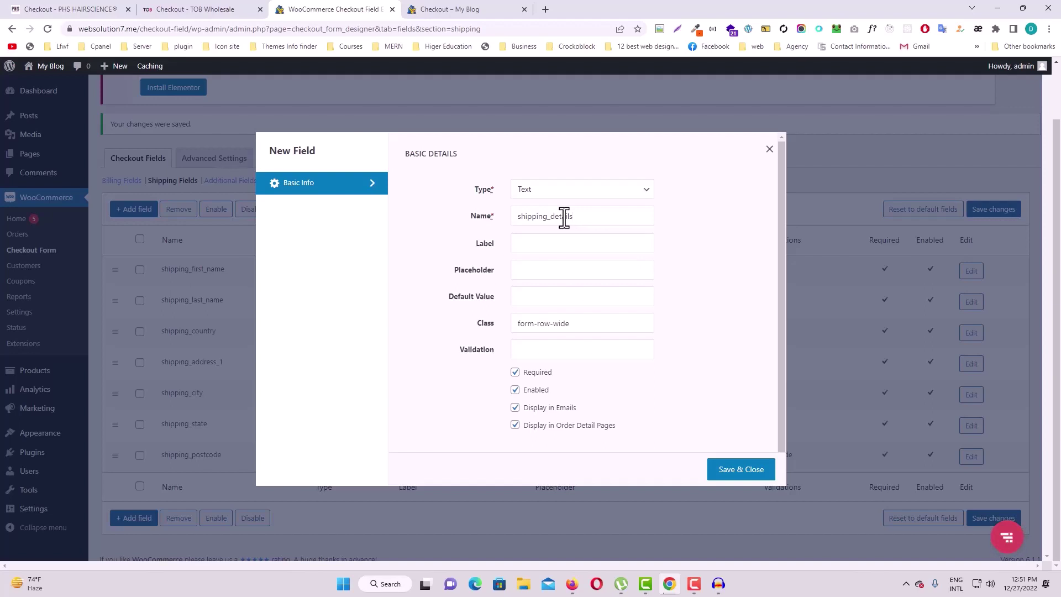
Give the new shipping field the label and placeholder Details, keep its form-row-wide class, and save the field and the form changes.
{"action": "left_click", "coordinate": [534, 239]}
{"action": "type", "text": "Details"}
{"action": "left_click", "coordinate": [526, 271]}
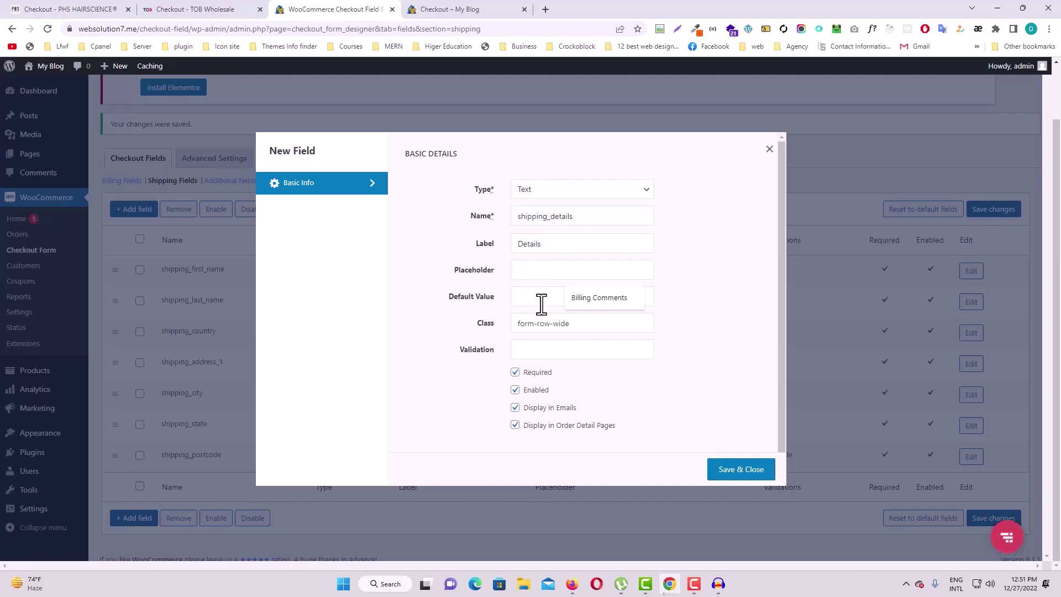
{"action": "left_click", "coordinate": [487, 9]}
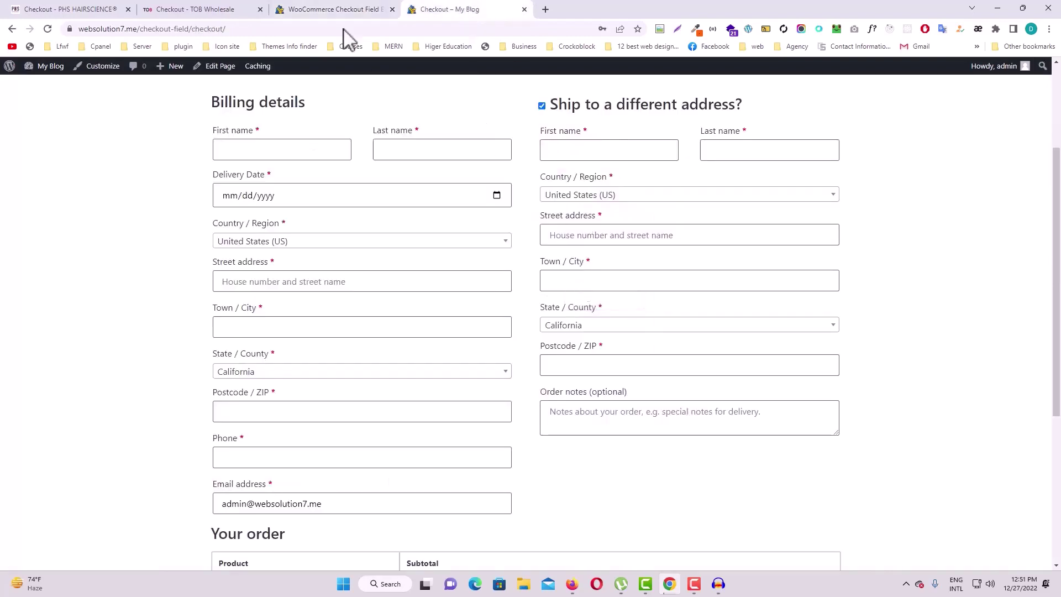
{"action": "left_click", "coordinate": [339, 9]}
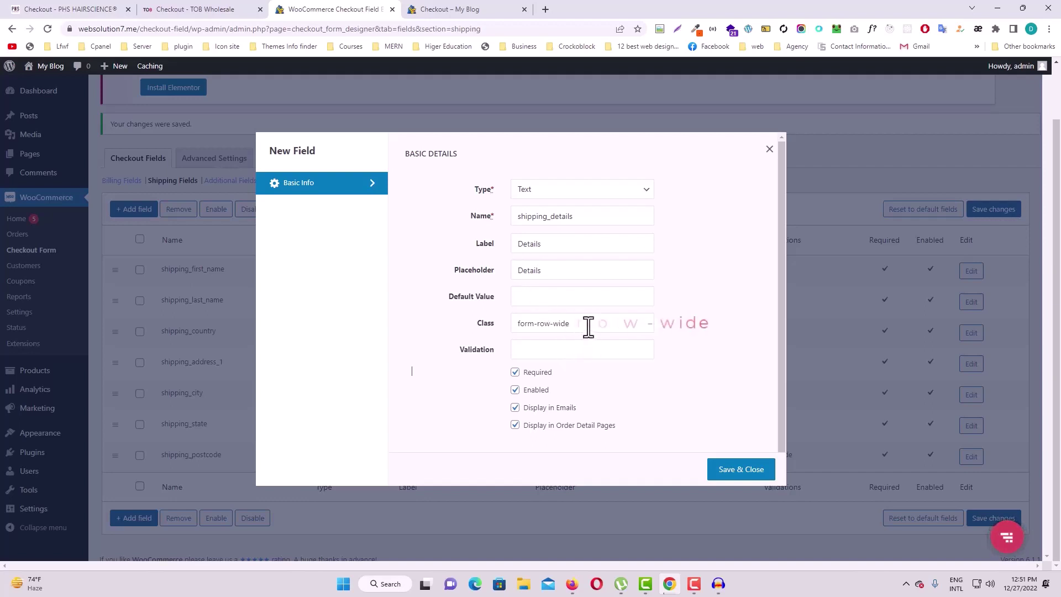
{"action": "left_click_drag", "start_coordinate": [588, 325], "coordinate": [494, 331]}
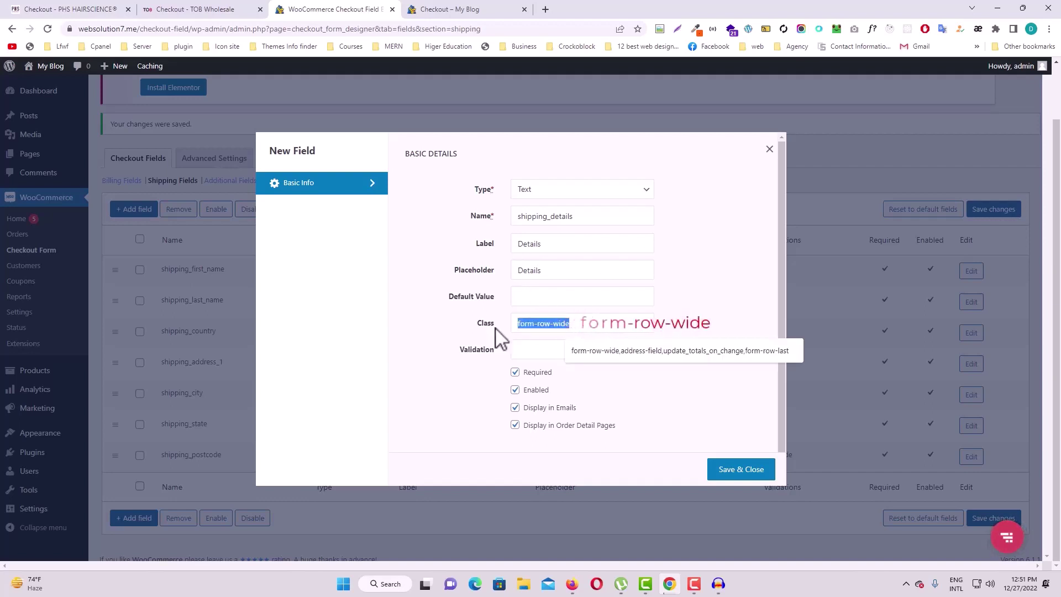
{"action": "left_click", "coordinate": [532, 350]}
{"action": "left_click", "coordinate": [715, 383]}
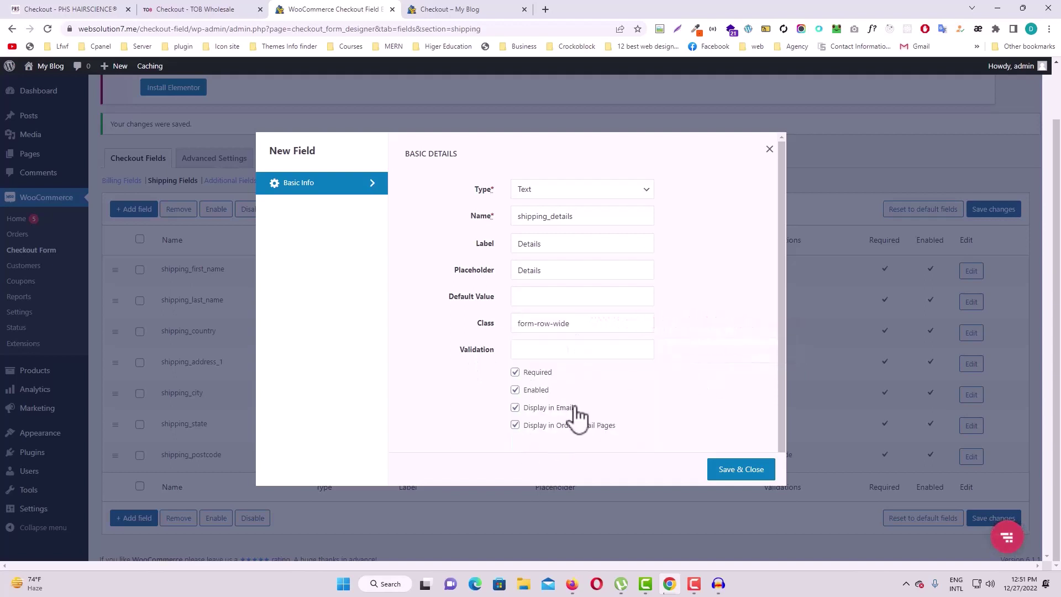
{"action": "left_click", "coordinate": [728, 471]}
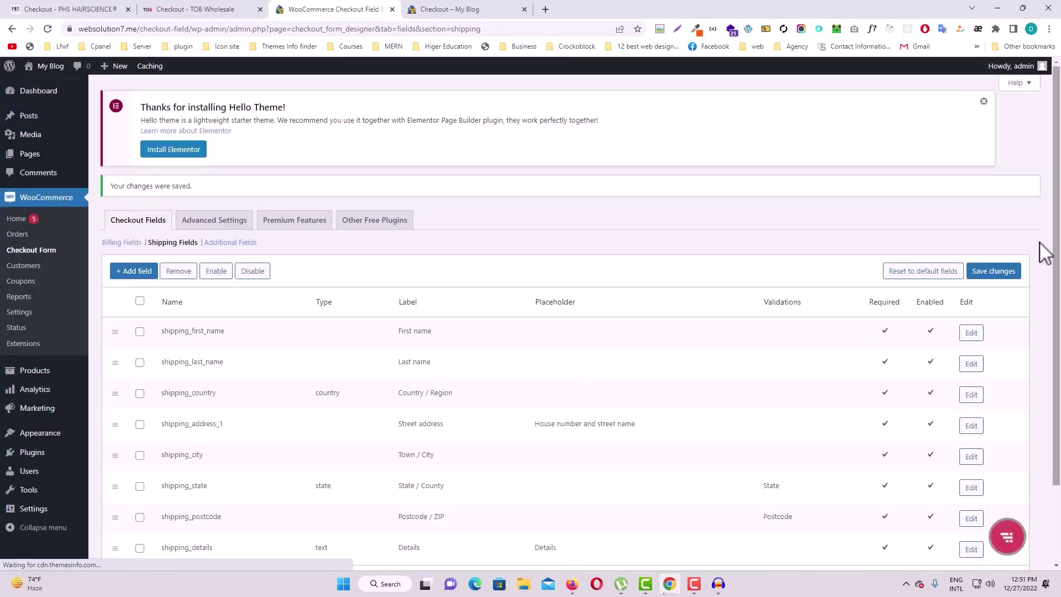
{"action": "left_click", "coordinate": [1005, 285]}
Reload the checkout page and reveal the shipping address section to check the Details field.
{"action": "left_click", "coordinate": [420, 9]}
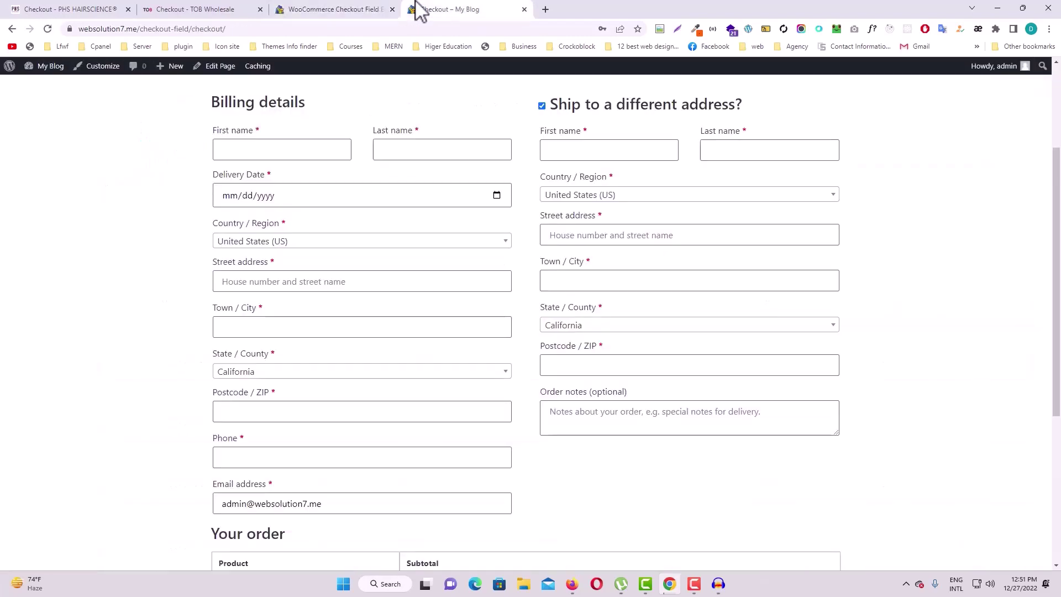
{"action": "left_click", "coordinate": [48, 28]}
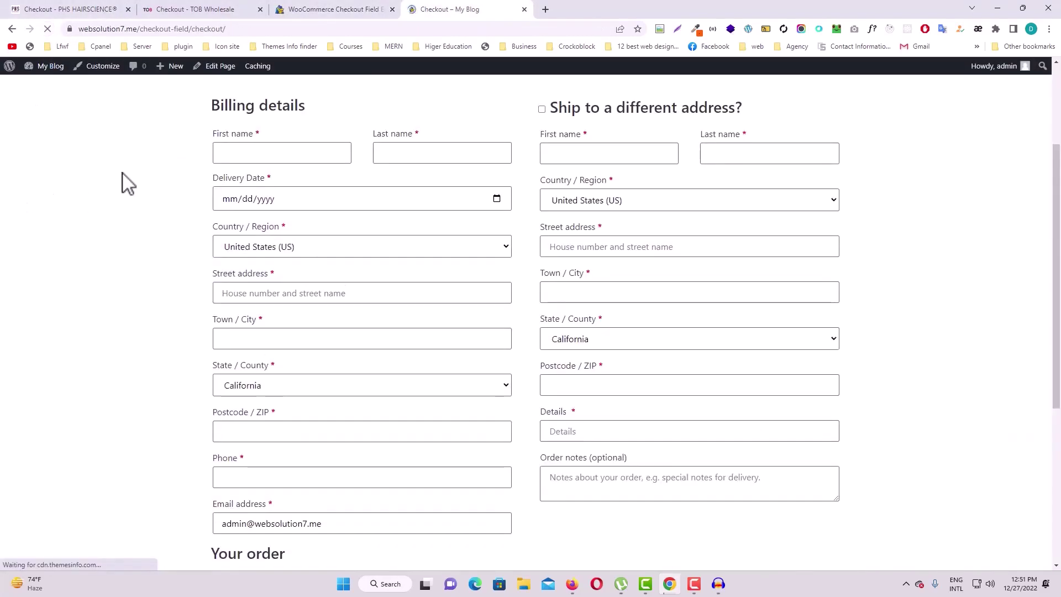
{"action": "left_click", "coordinate": [542, 106]}
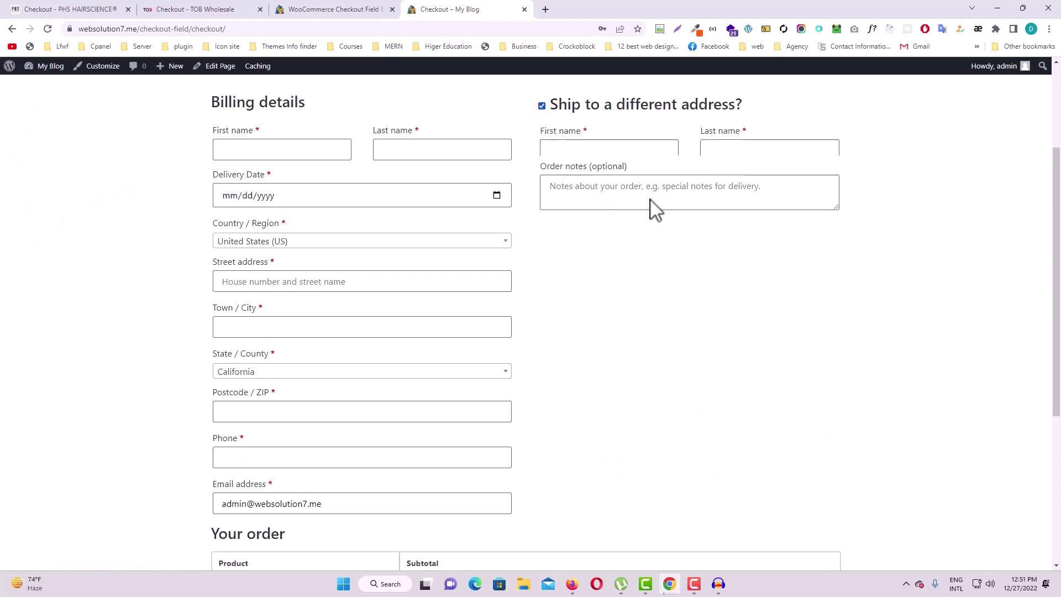
{"action": "left_click", "coordinate": [557, 414]}
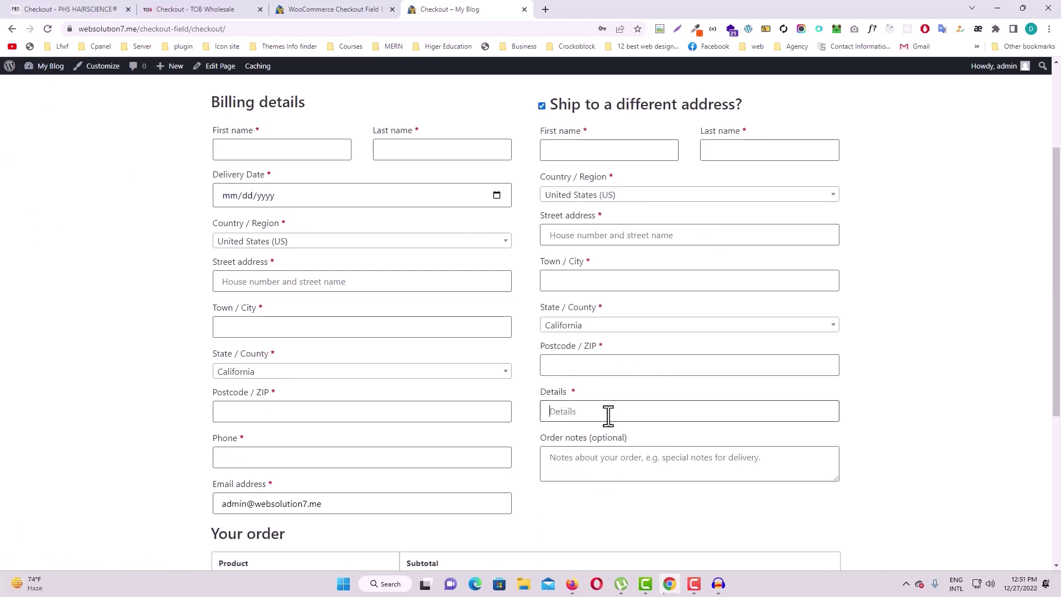
Change the type of the shipping_details field to Textarea and save the shipping field changes.
{"action": "left_click", "coordinate": [376, 10]}
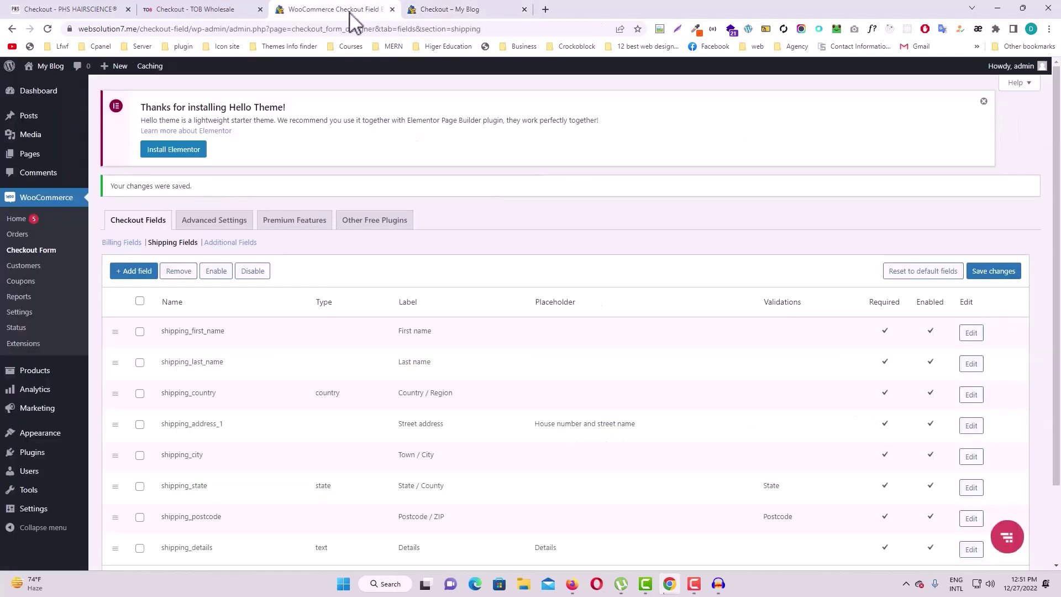
{"action": "scroll", "coordinate": [190, 381], "scroll_direction": "down", "scroll_amount": 2}
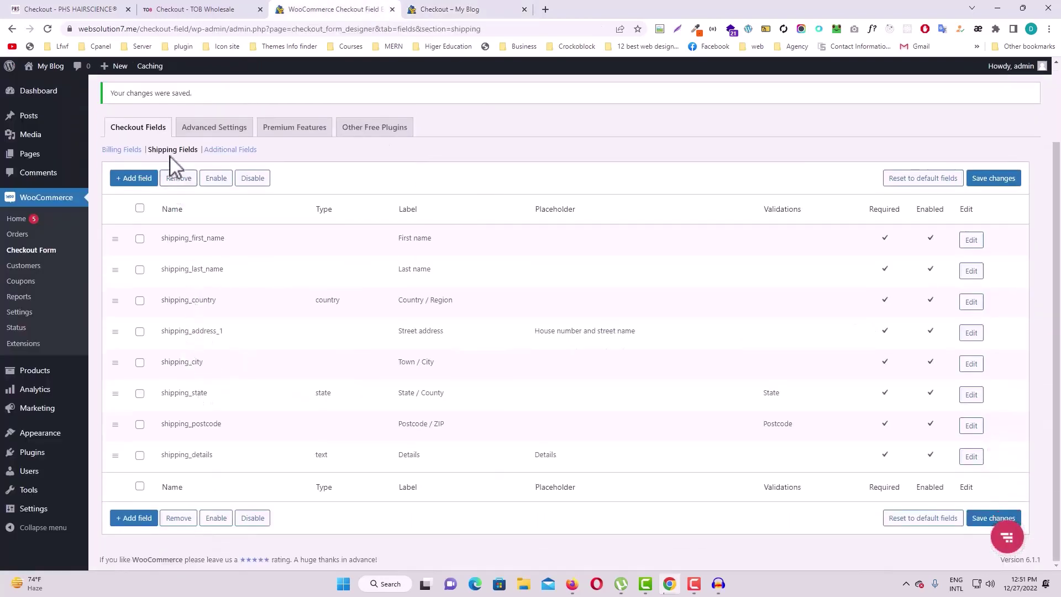
{"action": "left_click", "coordinate": [971, 456]}
{"action": "left_click", "coordinate": [586, 193]}
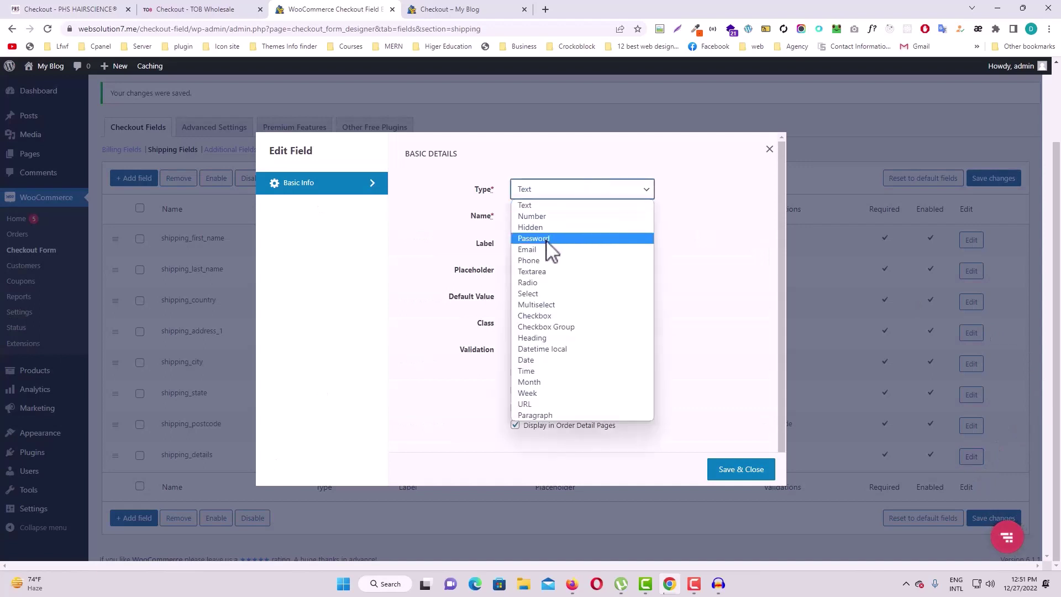
{"action": "left_click", "coordinate": [550, 271]}
{"action": "left_click", "coordinate": [741, 469]}
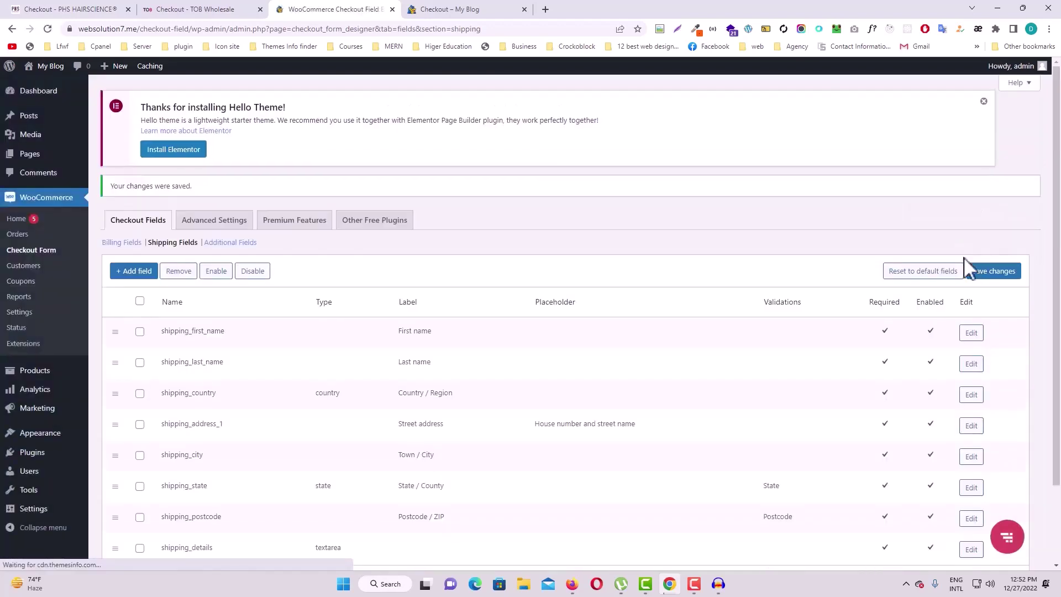
{"action": "left_click", "coordinate": [993, 271]}
Reload the checkout page and reveal the shipping address section to check the shipping_details text area.
{"action": "left_click", "coordinate": [482, 10]}
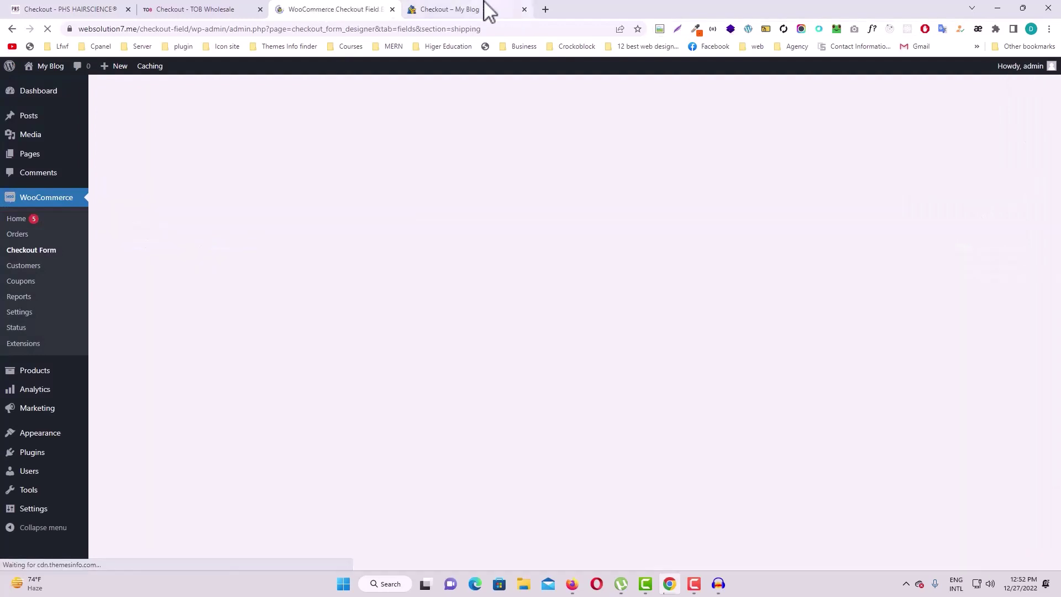
{"action": "left_click", "coordinate": [47, 30]}
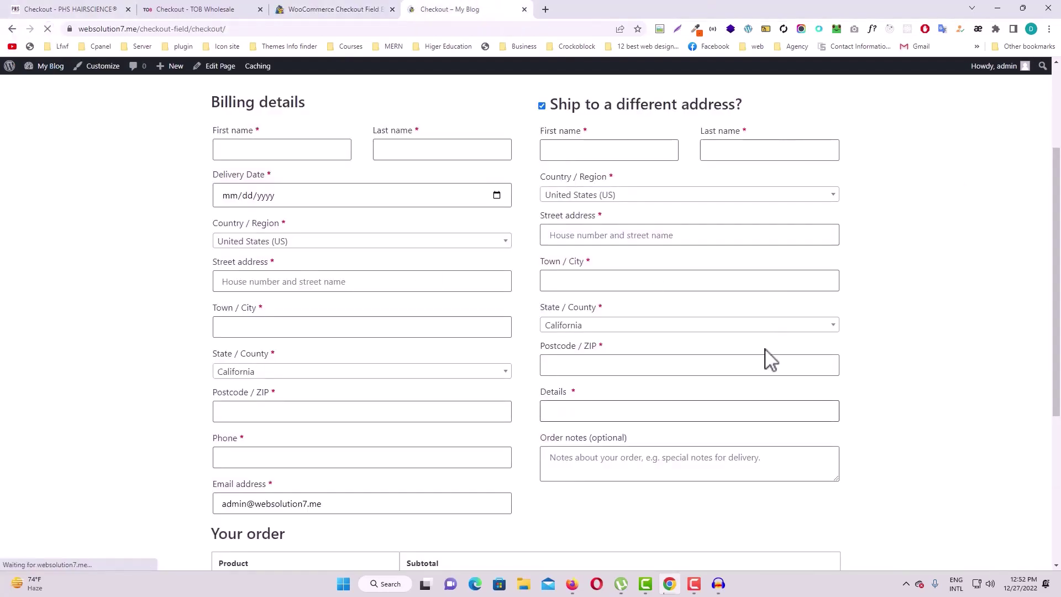
{"action": "scroll", "coordinate": [619, 406], "scroll_direction": "up", "scroll_amount": 3}
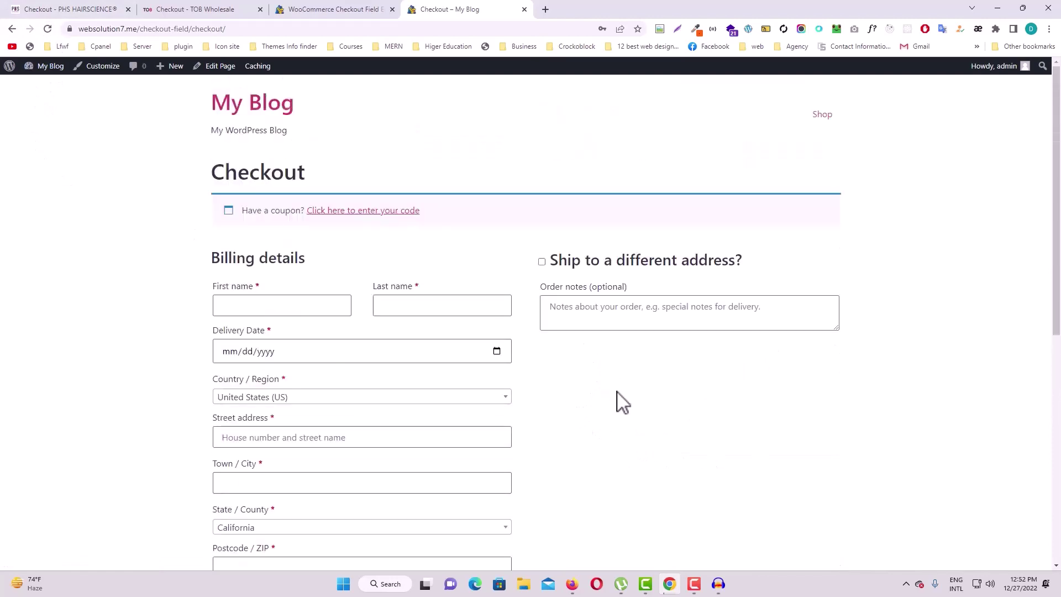
{"action": "left_click", "coordinate": [542, 263]}
{"action": "scroll", "coordinate": [702, 396], "scroll_direction": "down", "scroll_amount": 4}
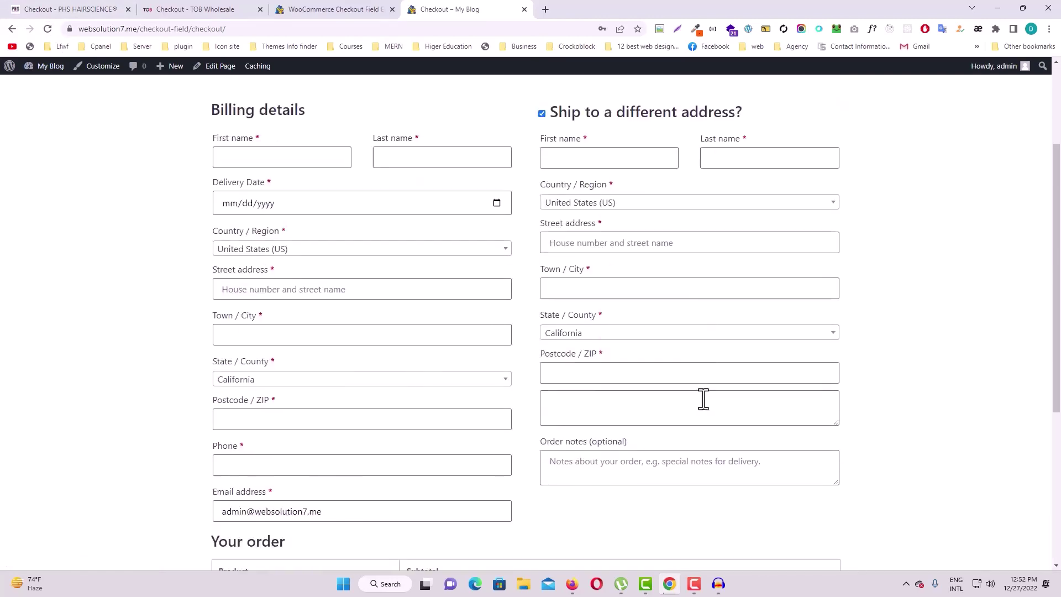
{"action": "left_click", "coordinate": [568, 342]}
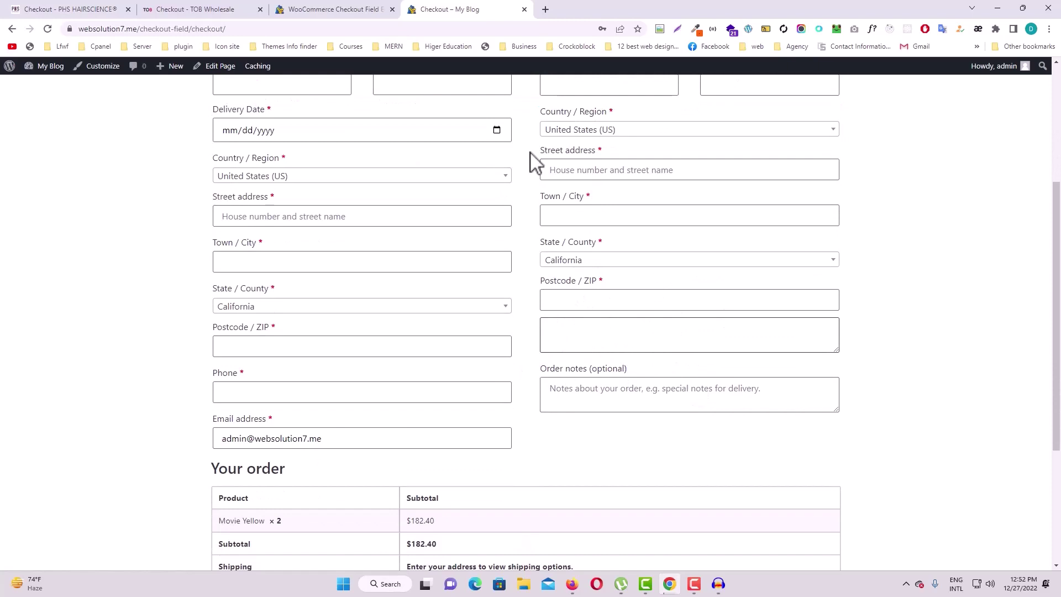
Set the placeholder of the shipping_details field to Details in the checkout form editor and save the field.
{"action": "left_click", "coordinate": [348, 10]}
{"action": "scroll", "coordinate": [568, 363], "scroll_direction": "down", "scroll_amount": 2}
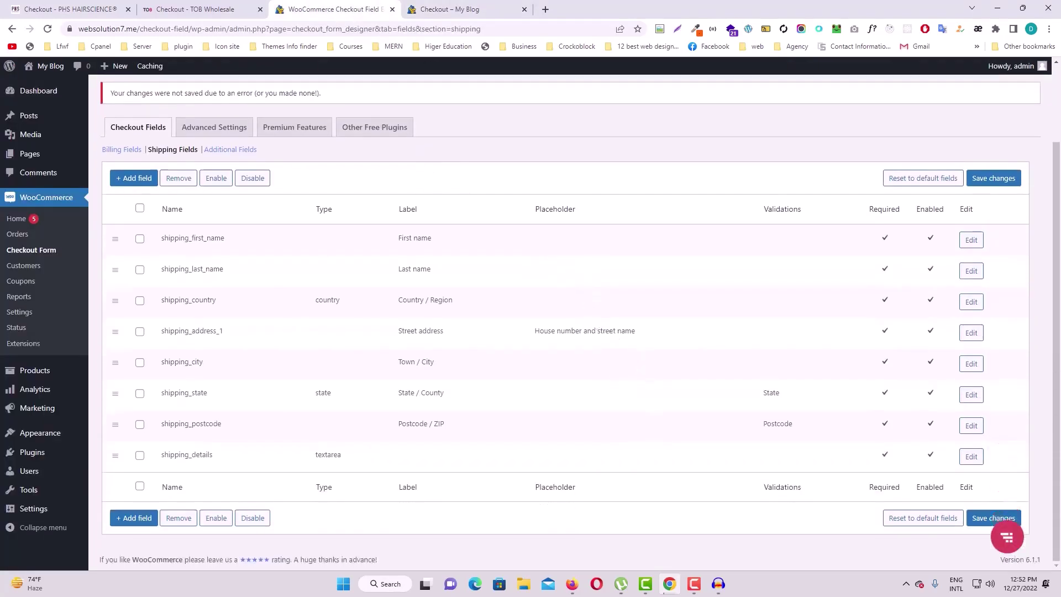
{"action": "left_click", "coordinate": [972, 458]}
{"action": "left_click", "coordinate": [523, 269]}
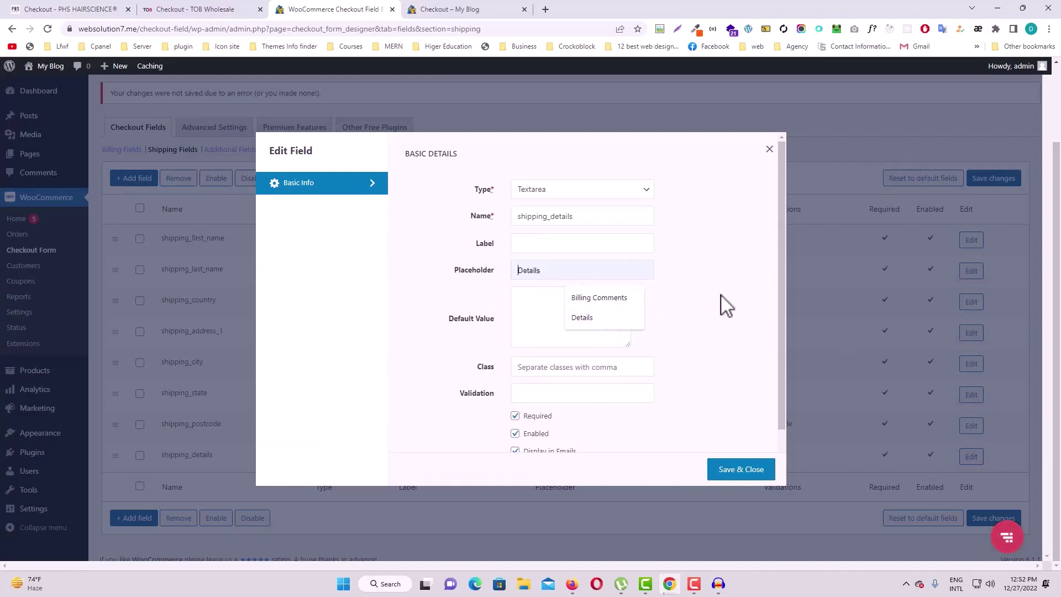
{"action": "left_click", "coordinate": [604, 319]}
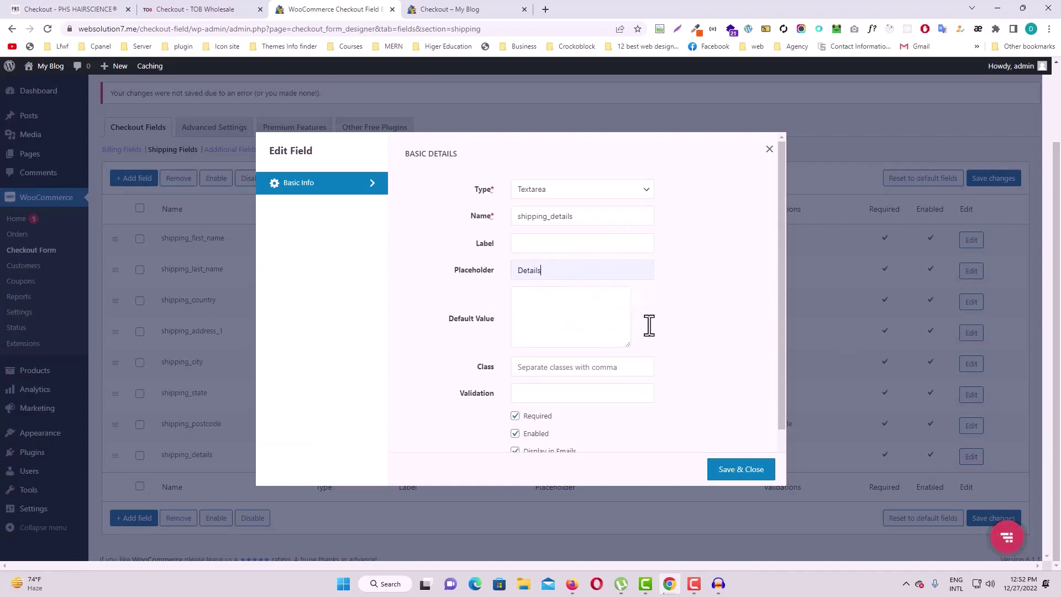
{"action": "left_click", "coordinate": [747, 473]}
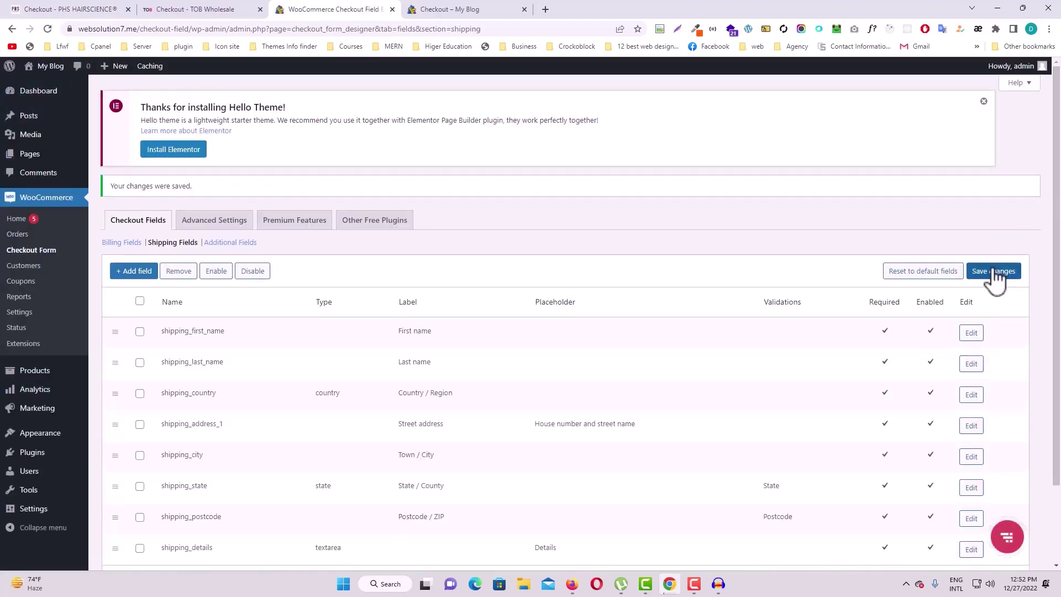
Save the shipping field changes and reload the checkout page to check the text area's placeholder.
{"action": "left_click", "coordinate": [993, 272]}
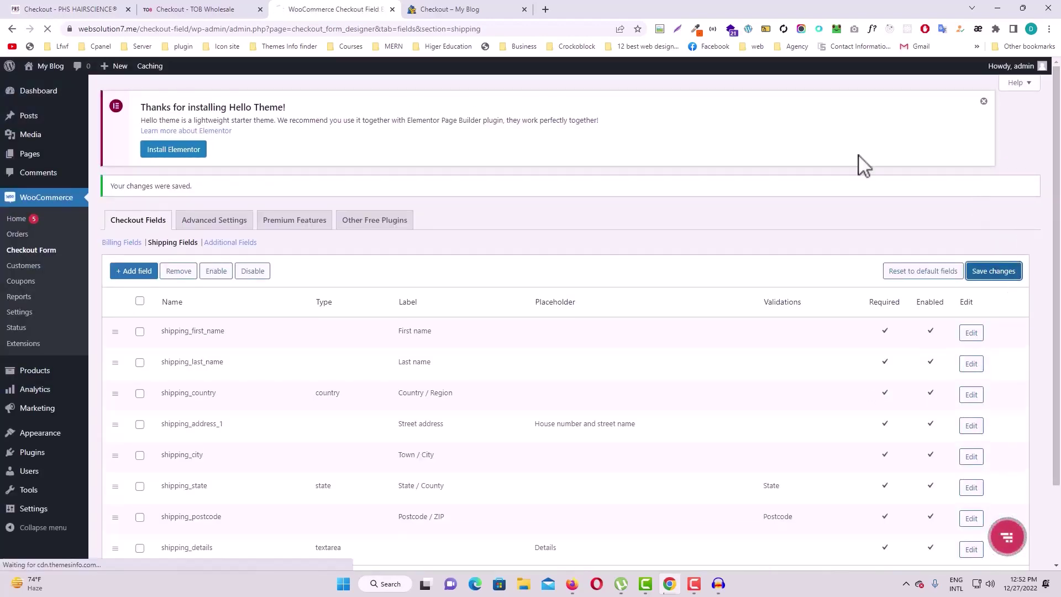
{"action": "left_click", "coordinate": [502, 10]}
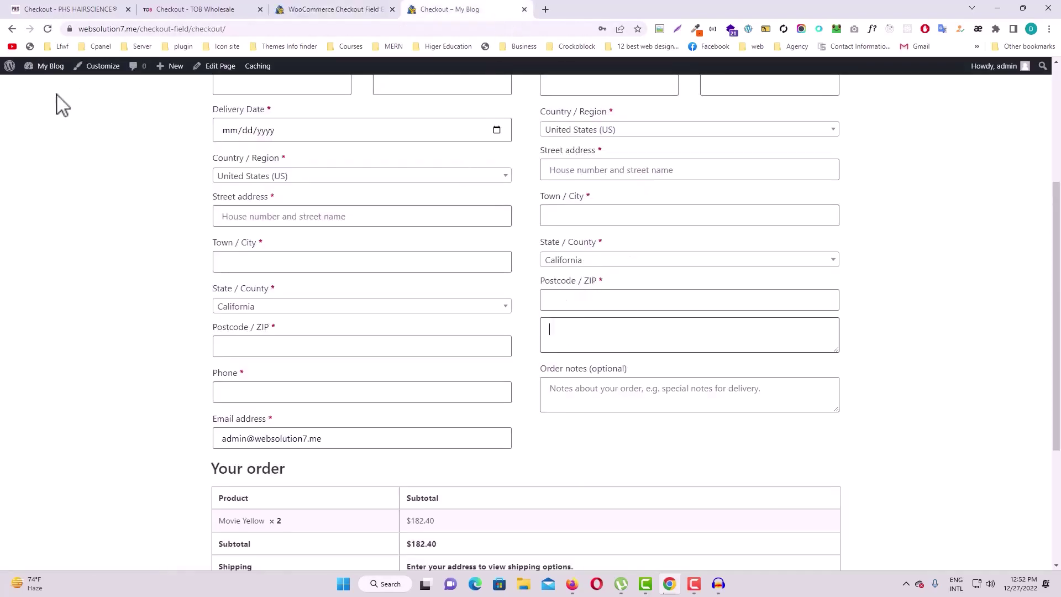
{"action": "left_click", "coordinate": [47, 28]}
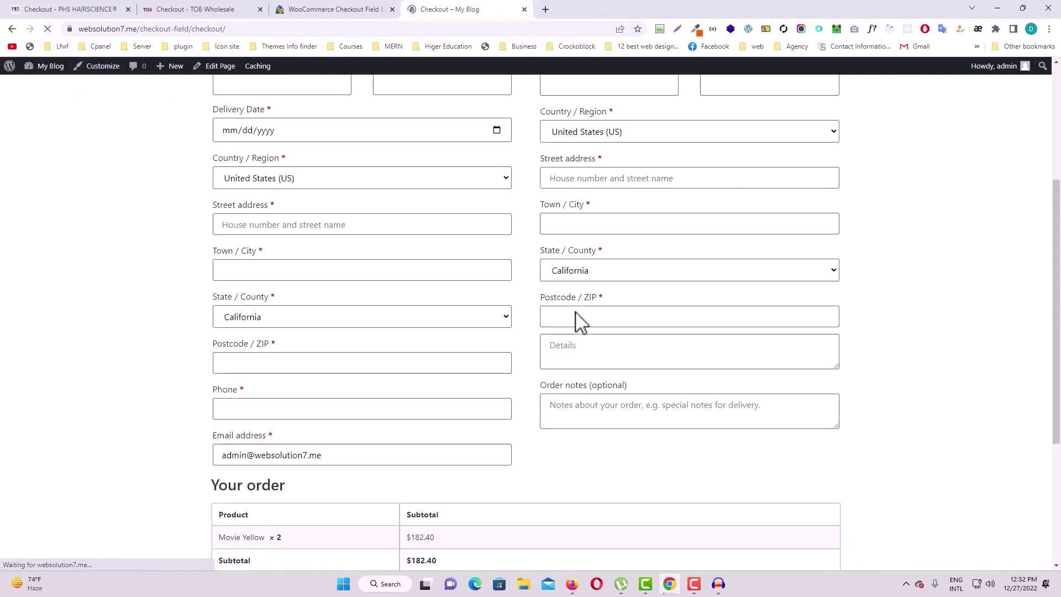
Set the label of the shipping_details field to Details, and save the field and the shipping form changes.
{"action": "left_click", "coordinate": [332, 10]}
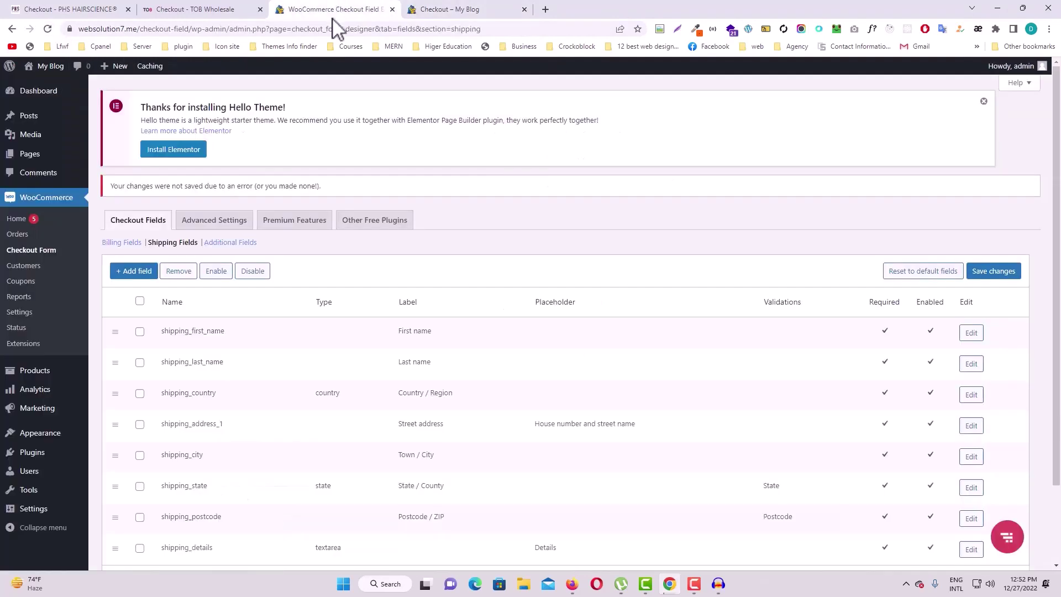
{"action": "scroll", "coordinate": [457, 462], "scroll_direction": "down", "scroll_amount": 1}
{"action": "scroll", "coordinate": [458, 462], "scroll_direction": "down", "scroll_amount": 1}
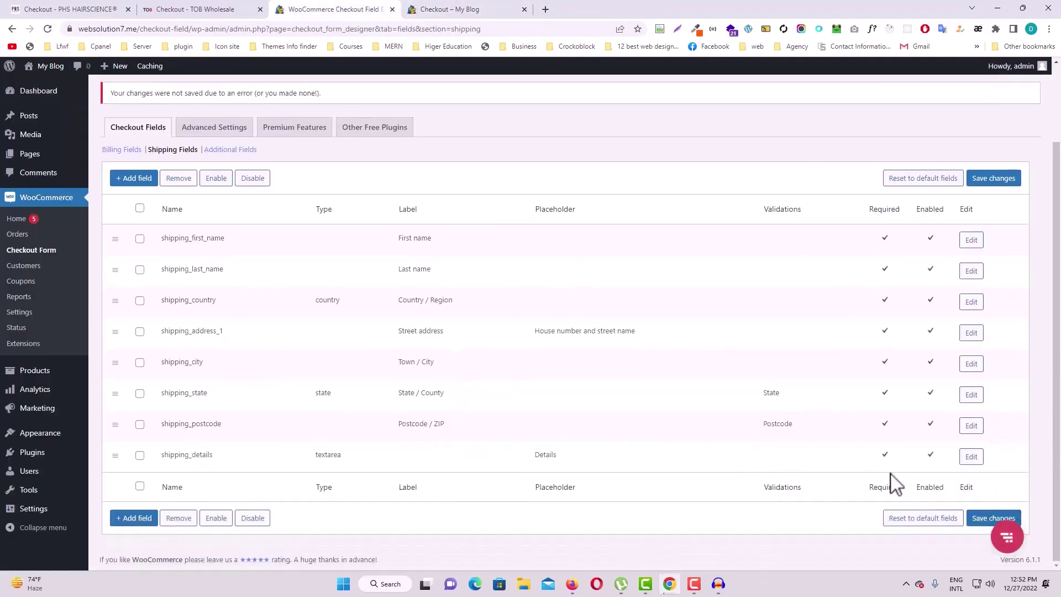
{"action": "left_click", "coordinate": [971, 458]}
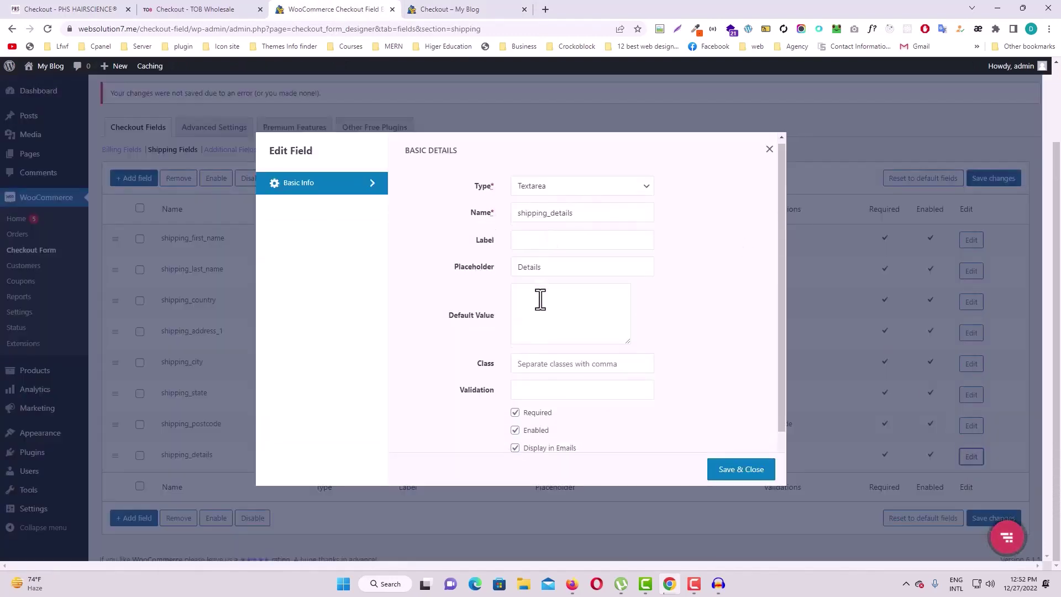
{"action": "scroll", "coordinate": [540, 301], "scroll_direction": "down", "scroll_amount": 2}
{"action": "scroll", "coordinate": [540, 301], "scroll_direction": "up", "scroll_amount": 2}
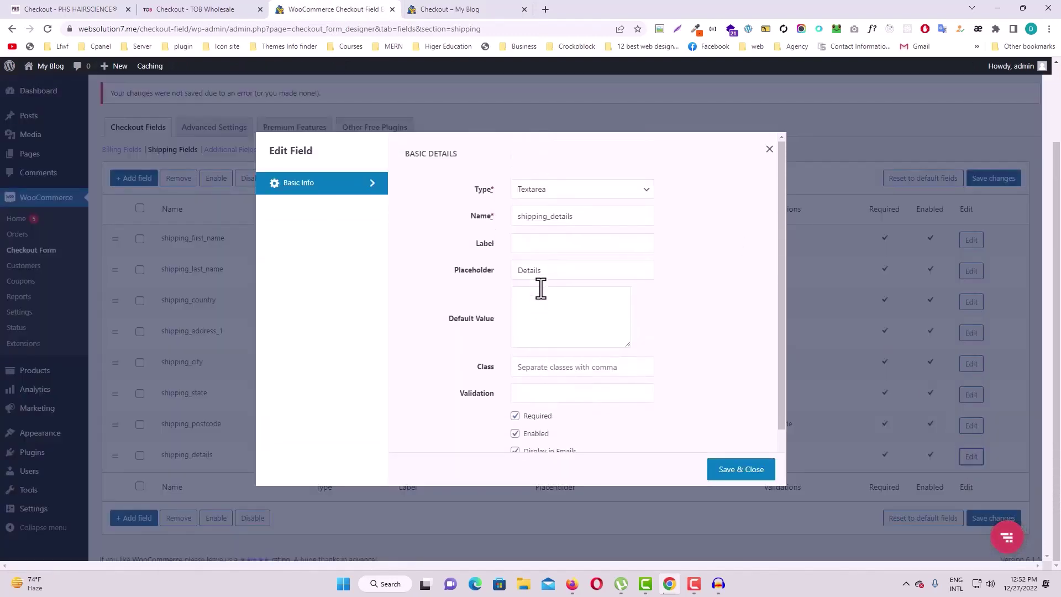
{"action": "left_click", "coordinate": [549, 242]}
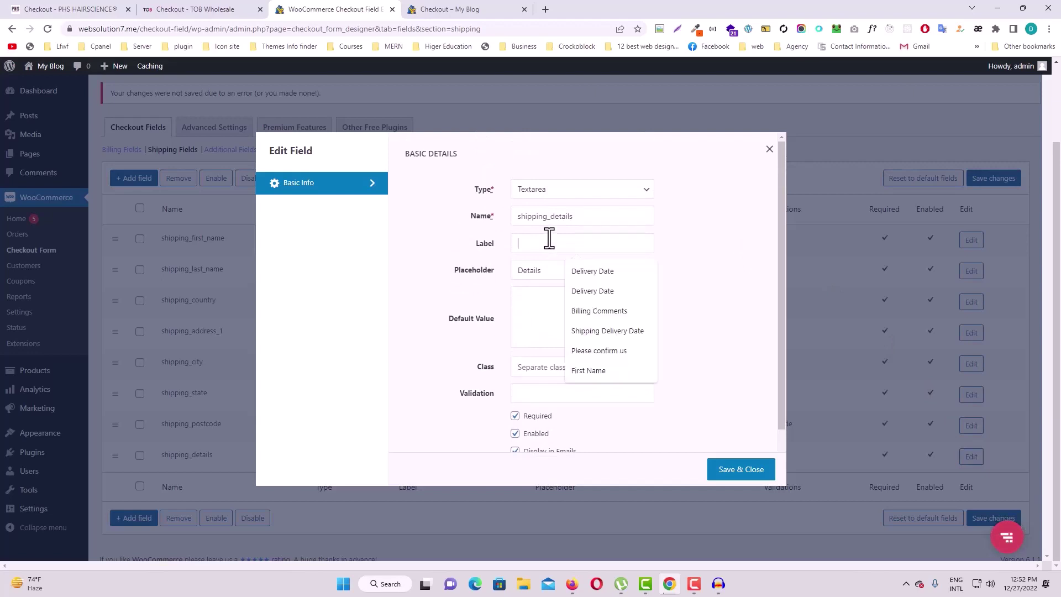
{"action": "type", "text": "Deti"}
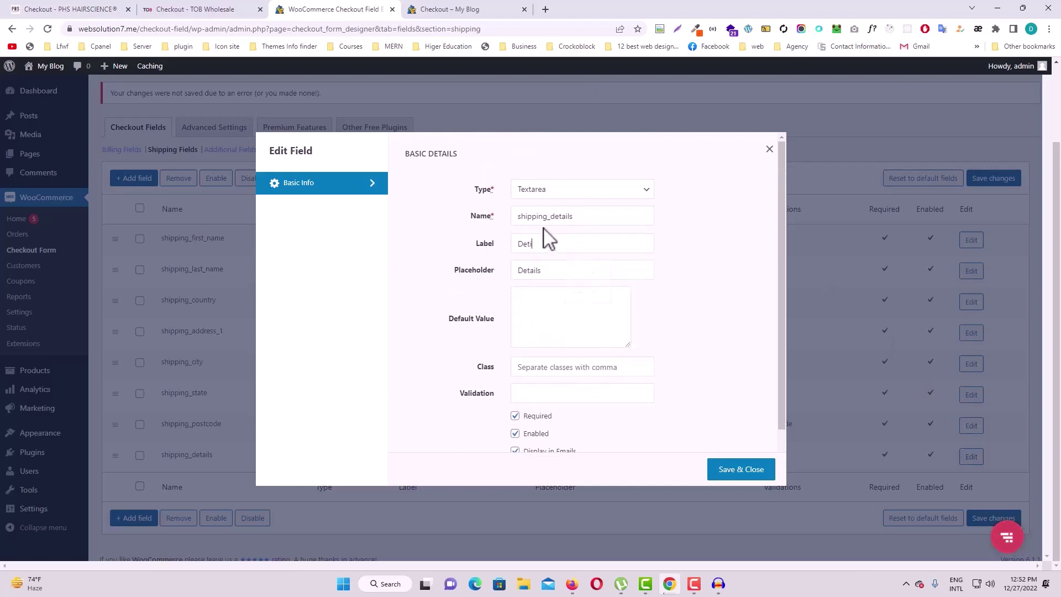
{"action": "key", "text": "BackSpace"}
{"action": "left_click", "coordinate": [735, 477]}
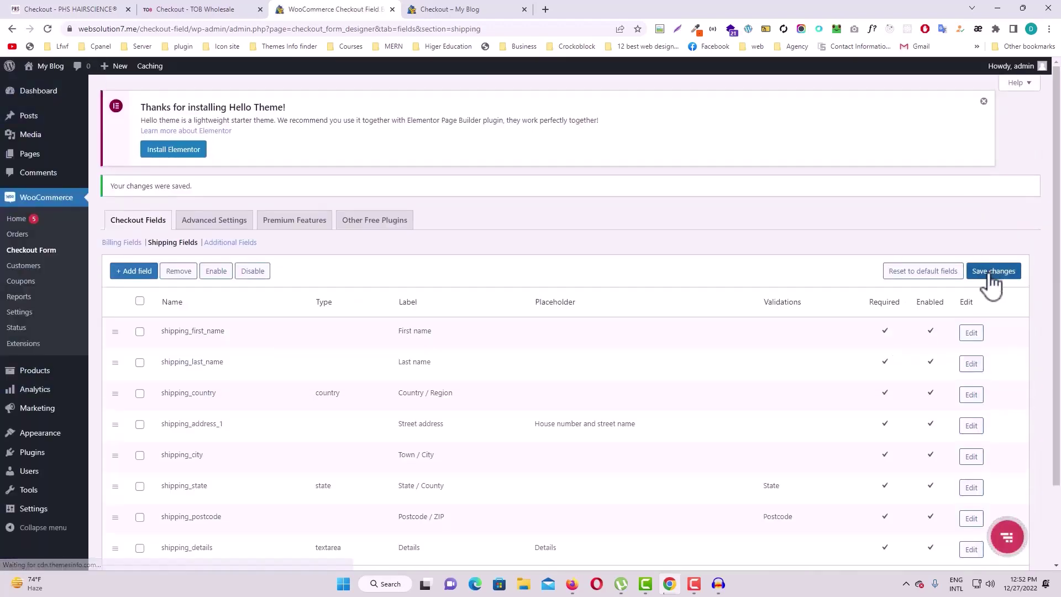
{"action": "left_click", "coordinate": [990, 277]}
Reload the checkout page and reveal the shipping address section to check the label of the Details text area.
{"action": "left_click", "coordinate": [449, 9]}
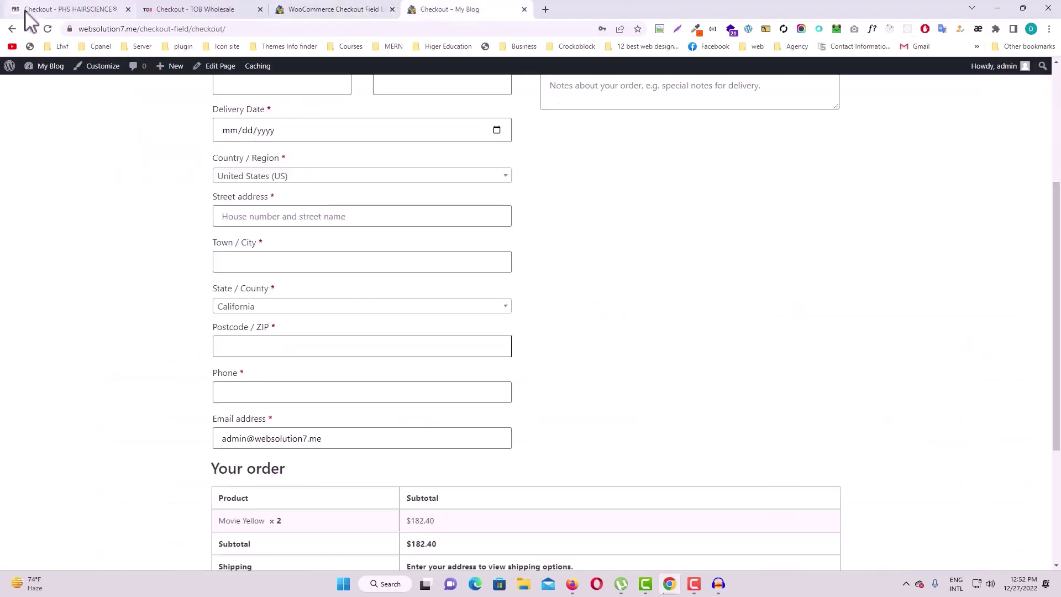
{"action": "left_click", "coordinate": [47, 28]}
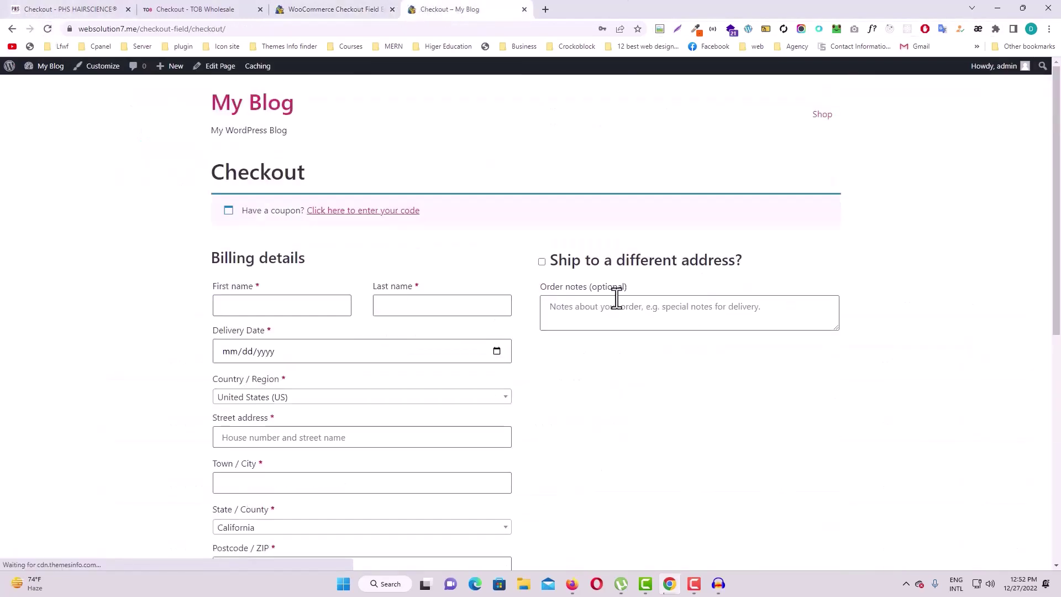
{"action": "left_click", "coordinate": [542, 262]}
{"action": "scroll", "coordinate": [710, 365], "scroll_direction": "down", "scroll_amount": 4}
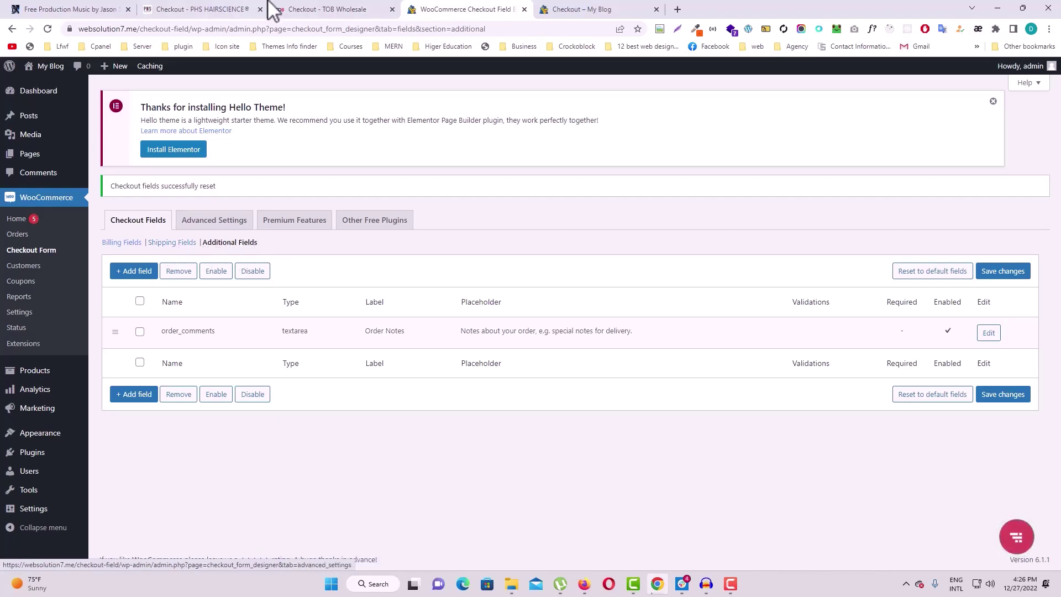
Copy the text "I have read and agree to the website terms and conditions" from the TOB Wholesale checkout page.
{"action": "left_click", "coordinate": [320, 9]}
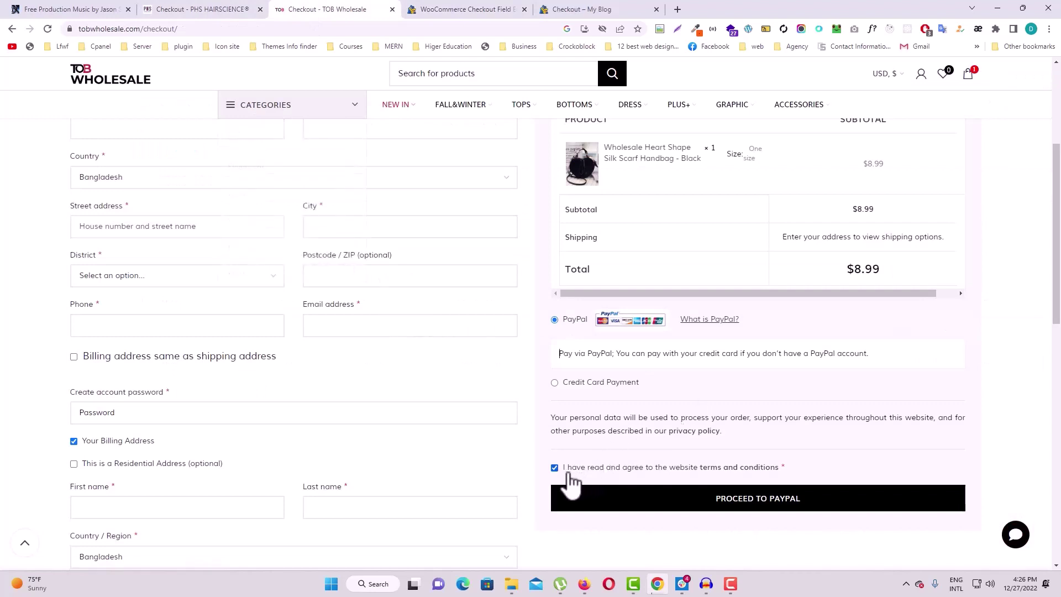
{"action": "left_click_drag", "start_coordinate": [564, 467], "coordinate": [780, 471]}
{"action": "key", "text": "ctrl+c"}
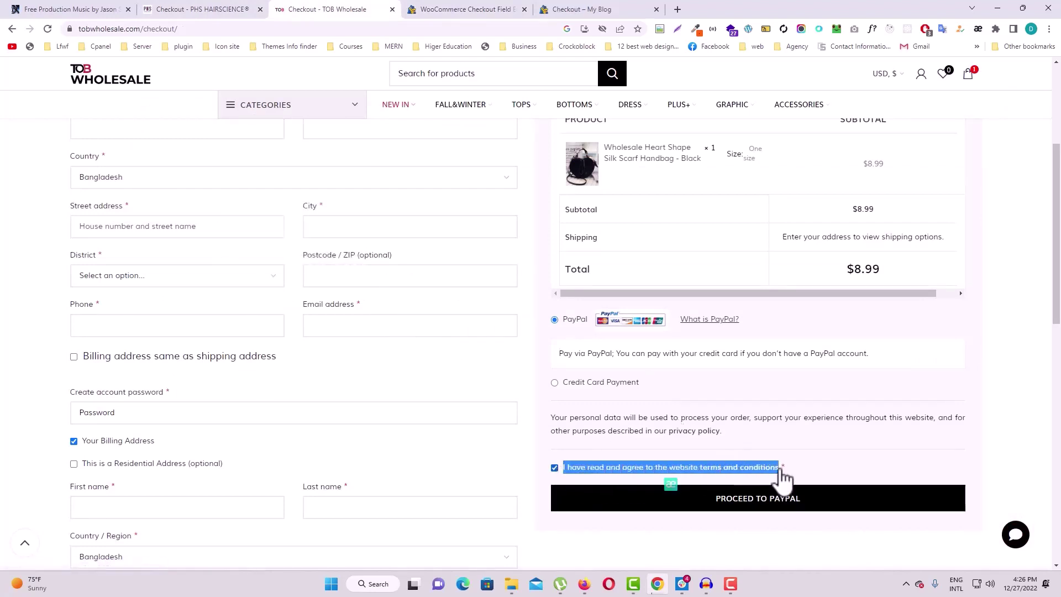
Add a Checkbox field named additional_privacy_policy to the additional fields, with the copied terms and conditions sentence as its label.
{"action": "left_click", "coordinate": [479, 10]}
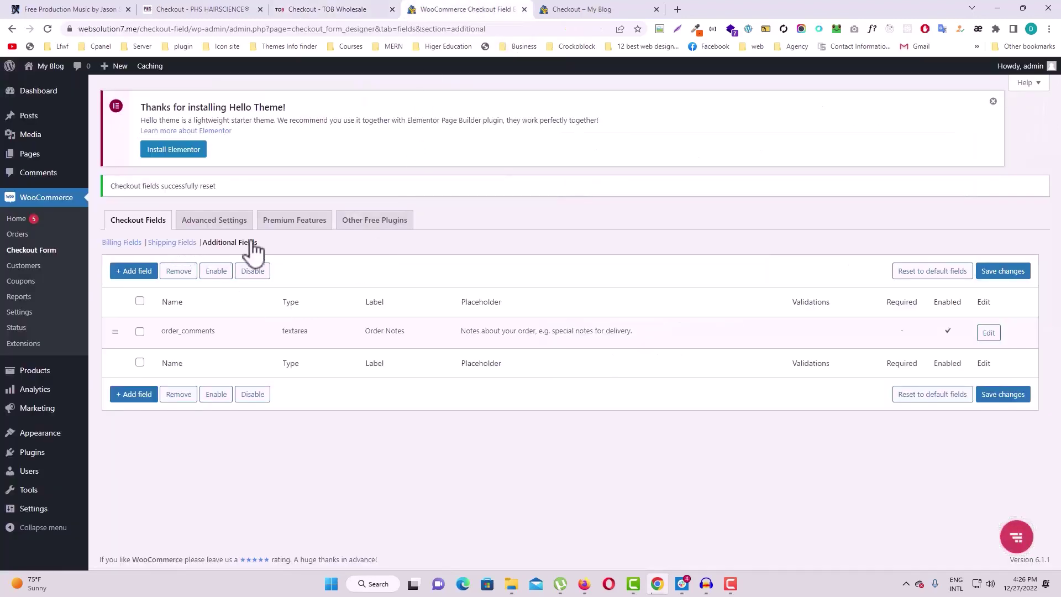
{"action": "left_click", "coordinate": [152, 271]}
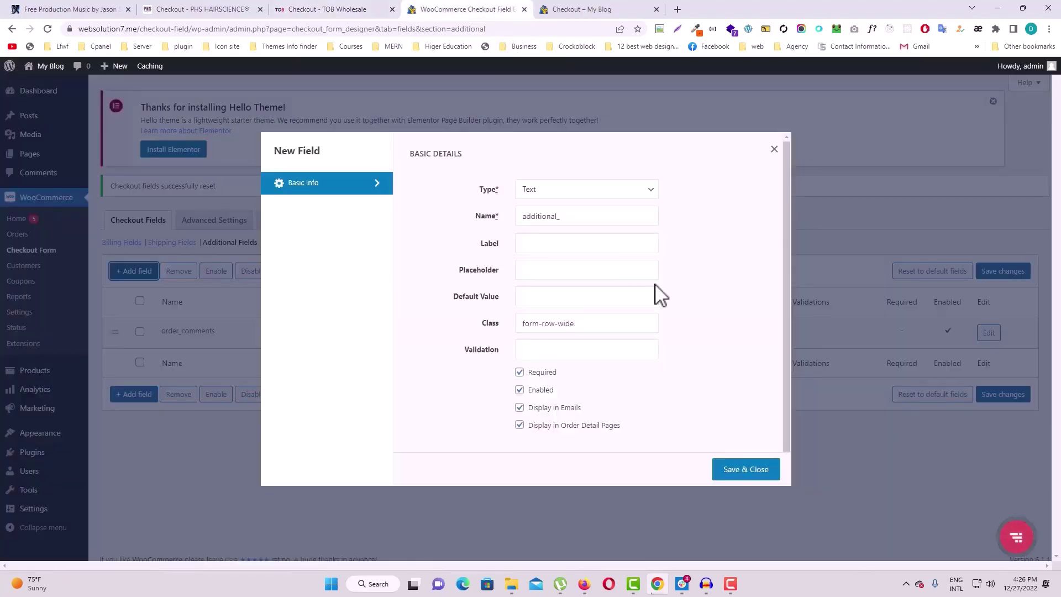
{"action": "left_click", "coordinate": [571, 192]}
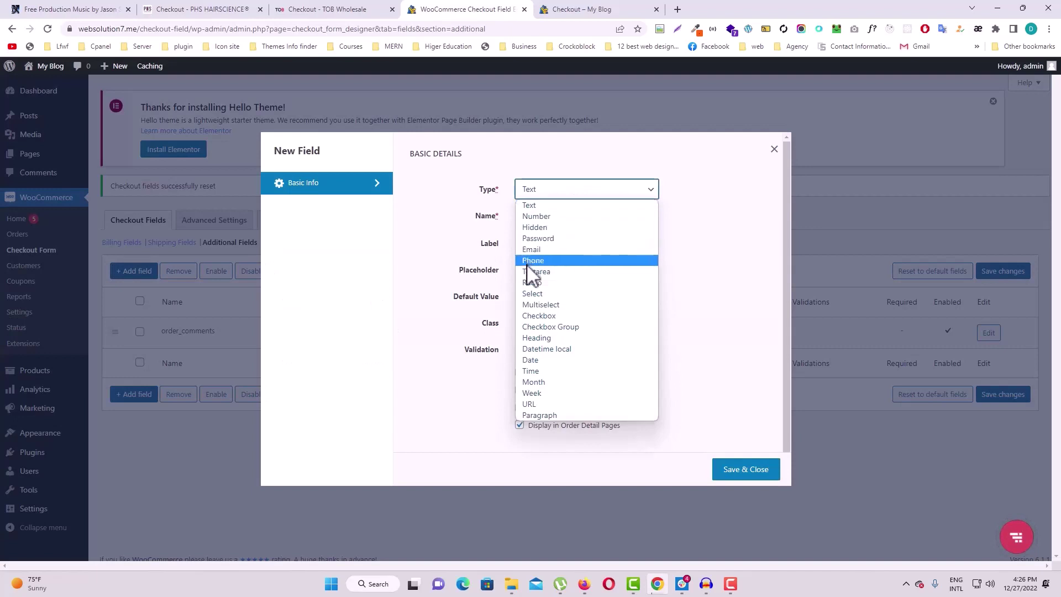
{"action": "left_click", "coordinate": [544, 316]}
{"action": "left_click", "coordinate": [588, 224]}
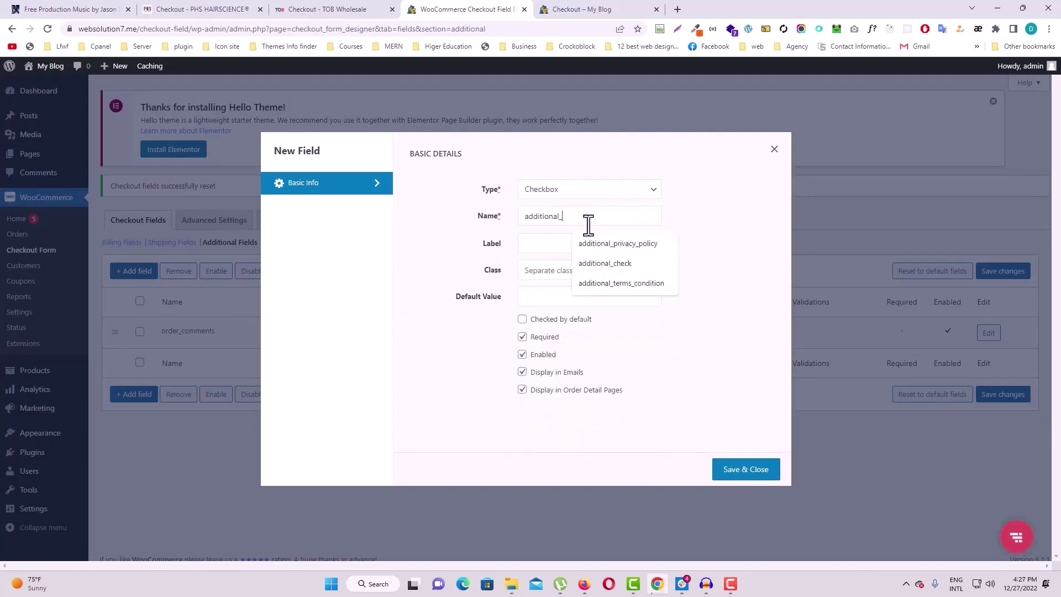
{"action": "left_click", "coordinate": [626, 245]}
{"action": "left_click", "coordinate": [548, 247]}
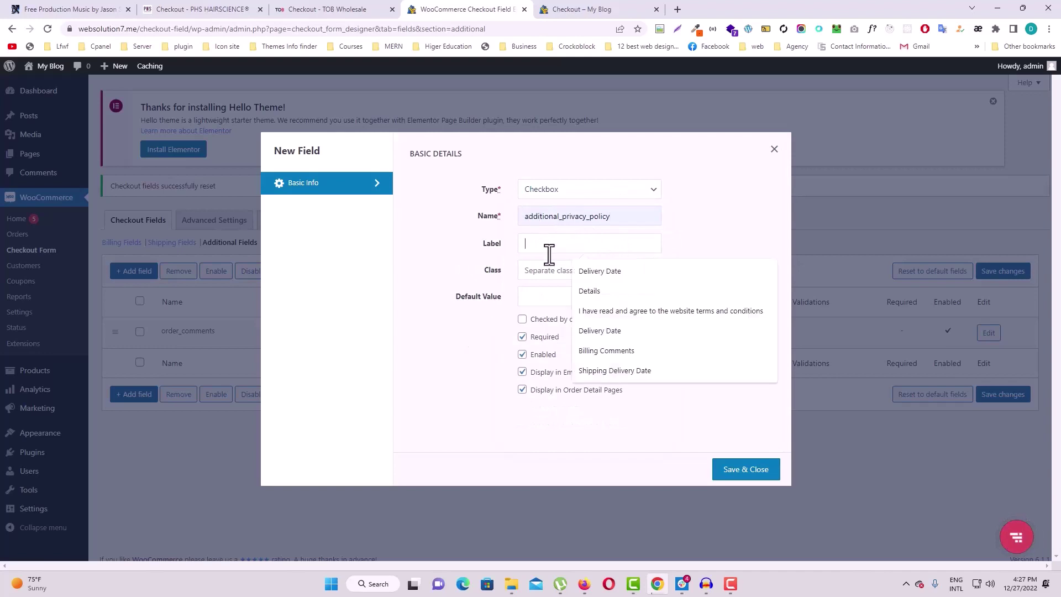
{"action": "key", "text": "ctrl+v"}
Make the new terms checkbox checked by default, as on the TOB Wholesale checkout page, and save the field.
{"action": "left_click", "coordinate": [276, 10]}
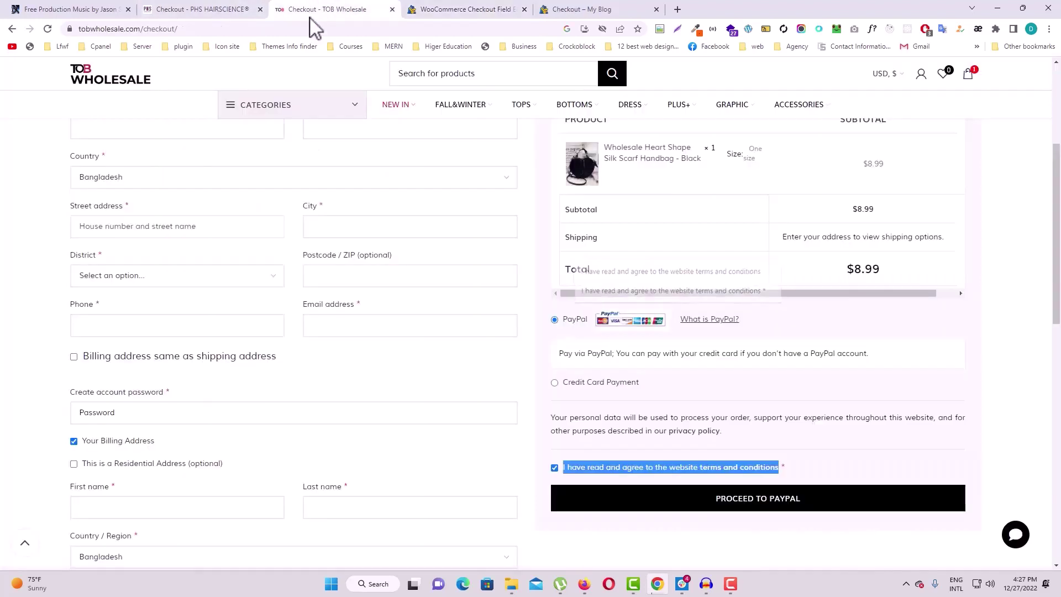
{"action": "left_click", "coordinate": [505, 11]}
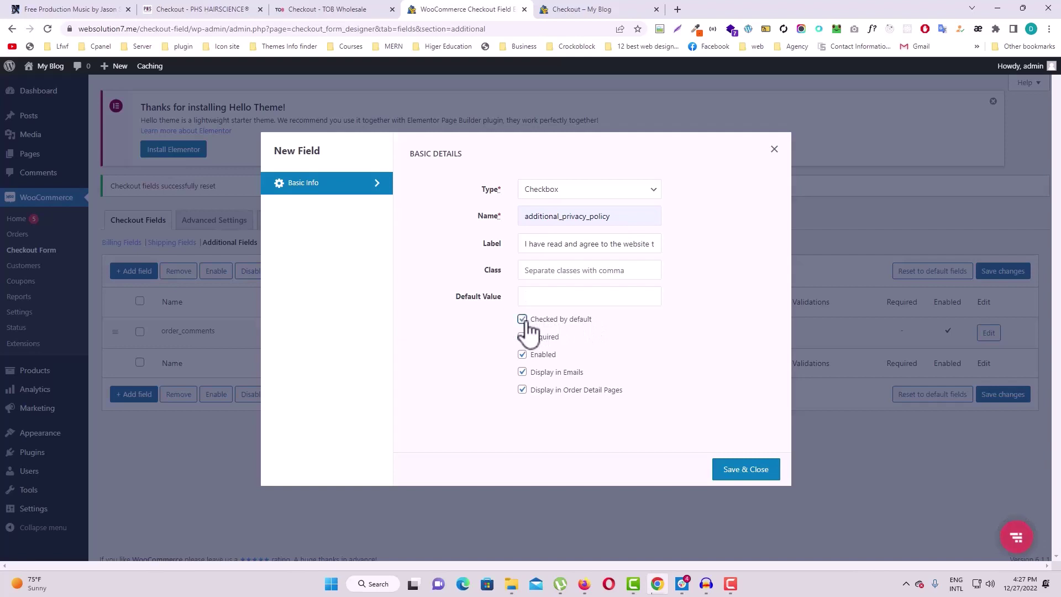
{"action": "left_click", "coordinate": [351, 11]}
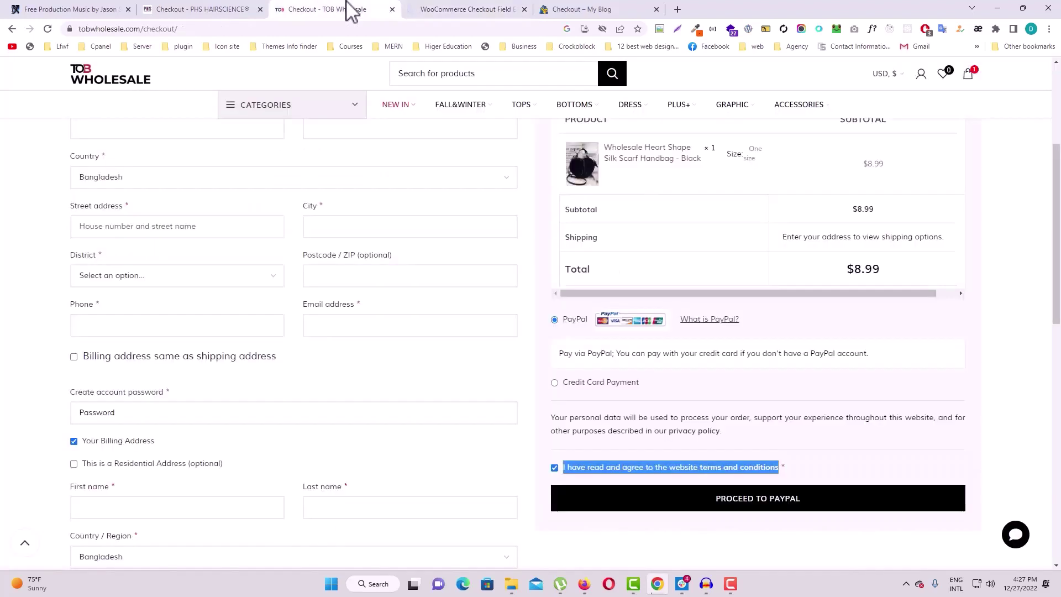
{"action": "left_click", "coordinate": [548, 479]}
{"action": "left_click", "coordinate": [473, 9]}
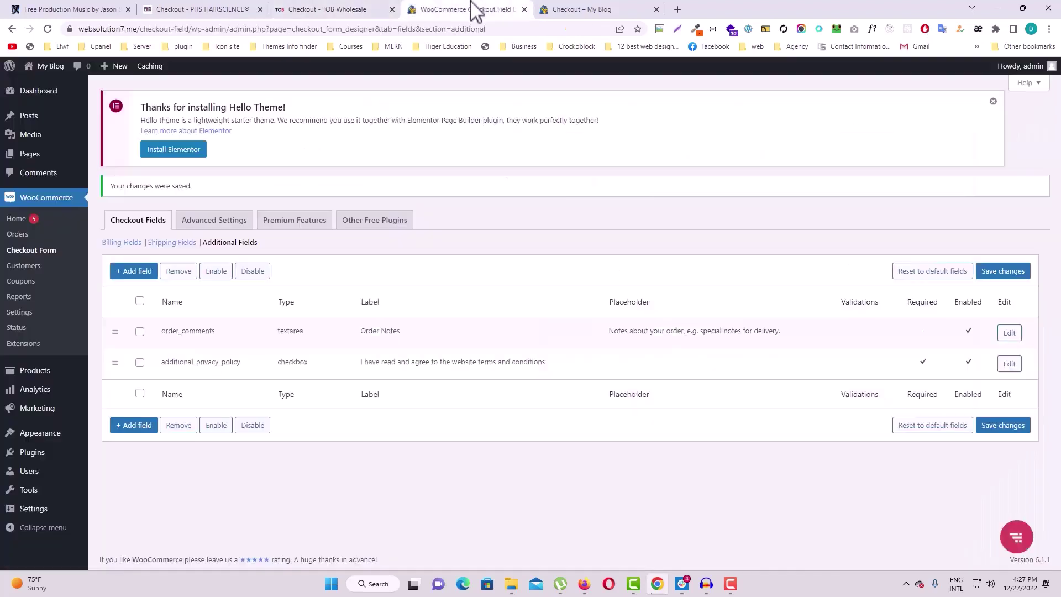
Save the additional field changes and reload the My Blog checkout page to check the terms and conditions checkbox.
{"action": "left_click", "coordinate": [1001, 426]}
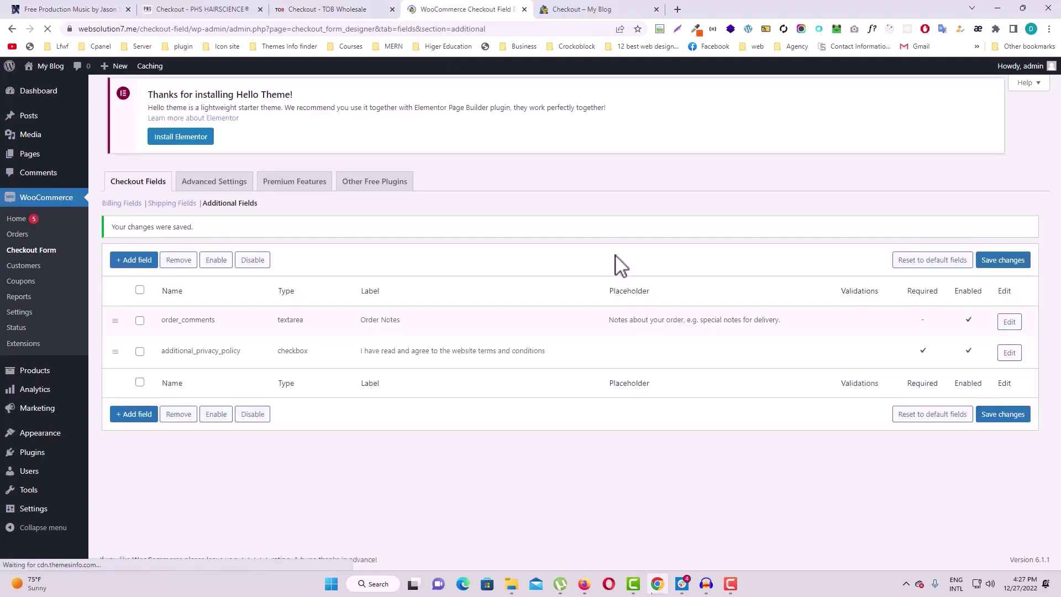
{"action": "left_click", "coordinate": [558, 10]}
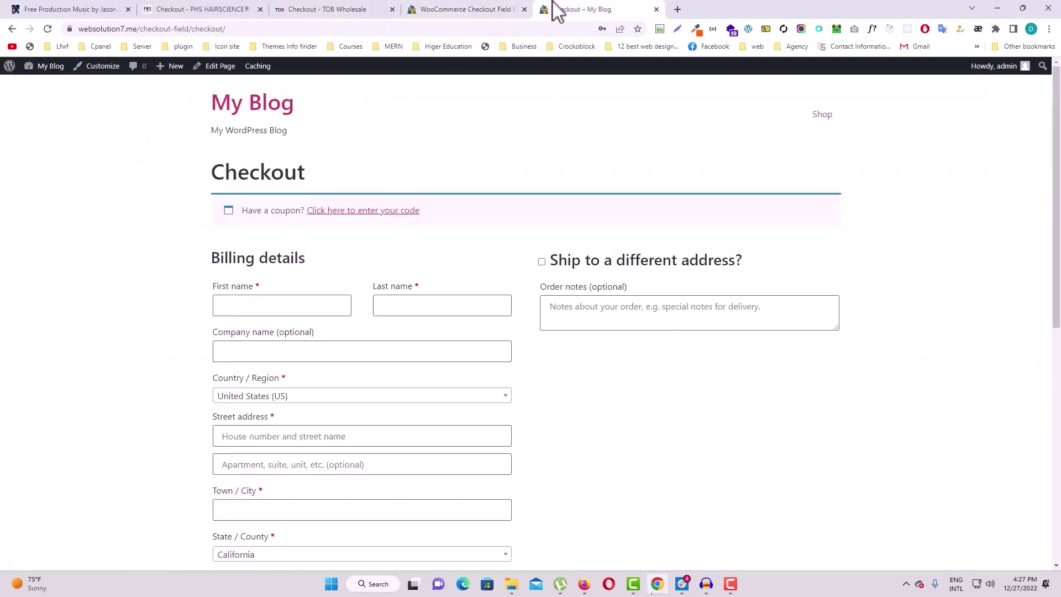
{"action": "left_click", "coordinate": [47, 29]}
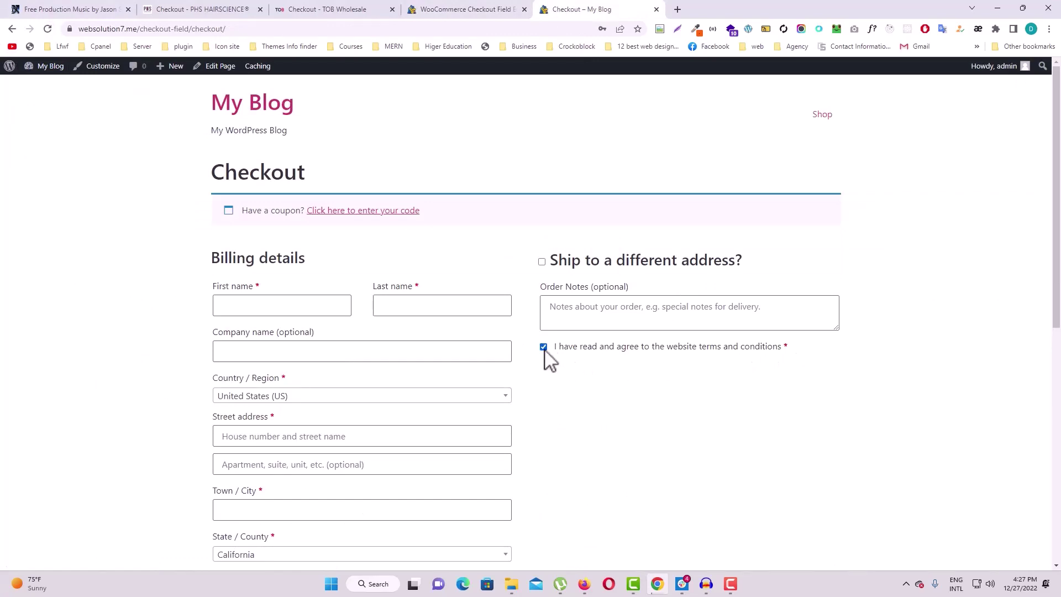
Turn off Checked by default for the additional_privacy_policy field and save the changes.
{"action": "left_click", "coordinate": [490, 10]}
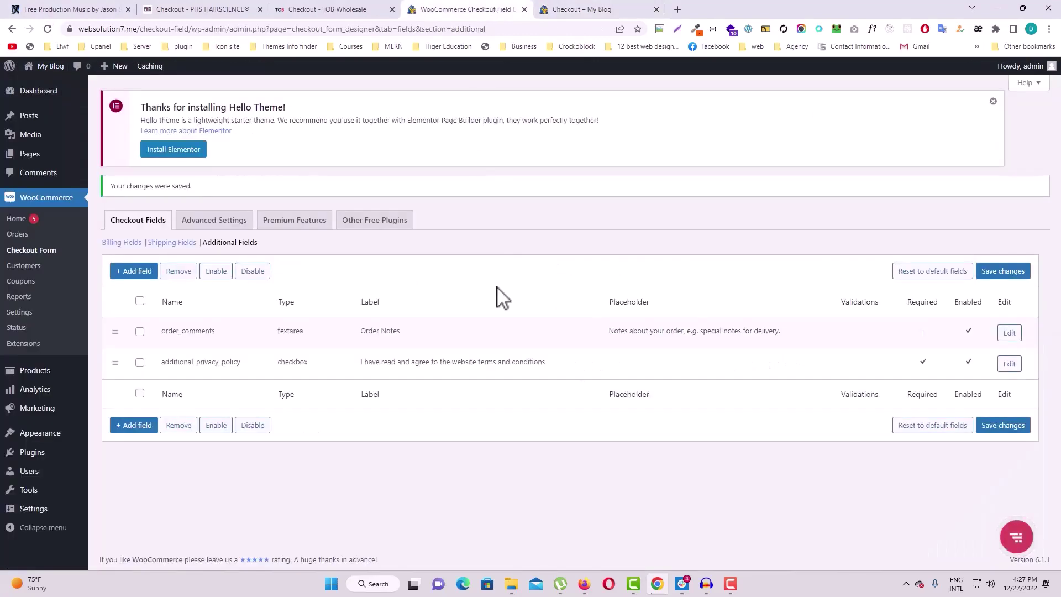
{"action": "left_click", "coordinate": [1009, 363]}
{"action": "left_click", "coordinate": [523, 320]}
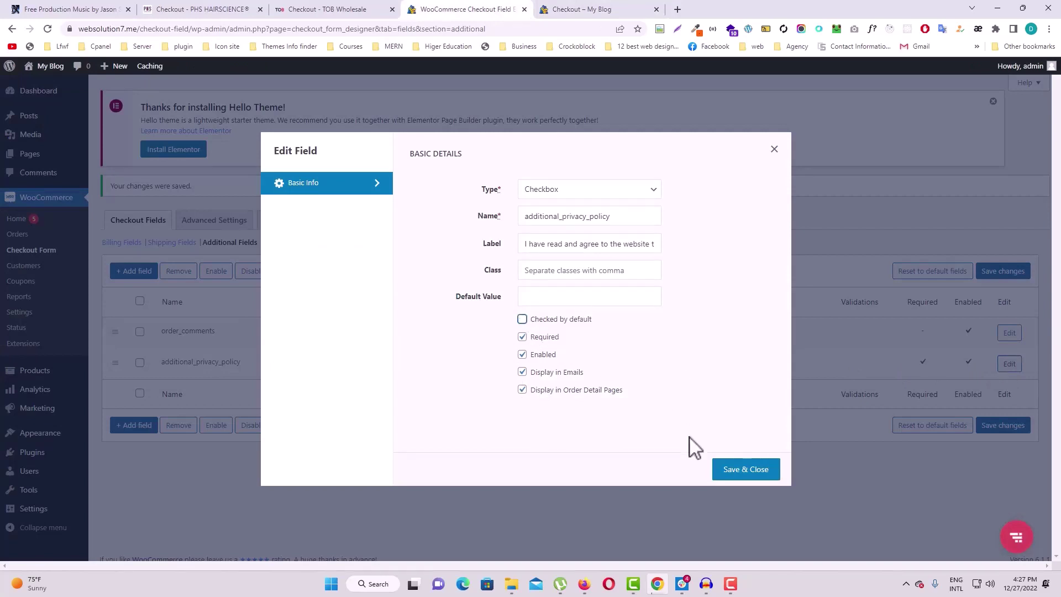
{"action": "left_click", "coordinate": [741, 469]}
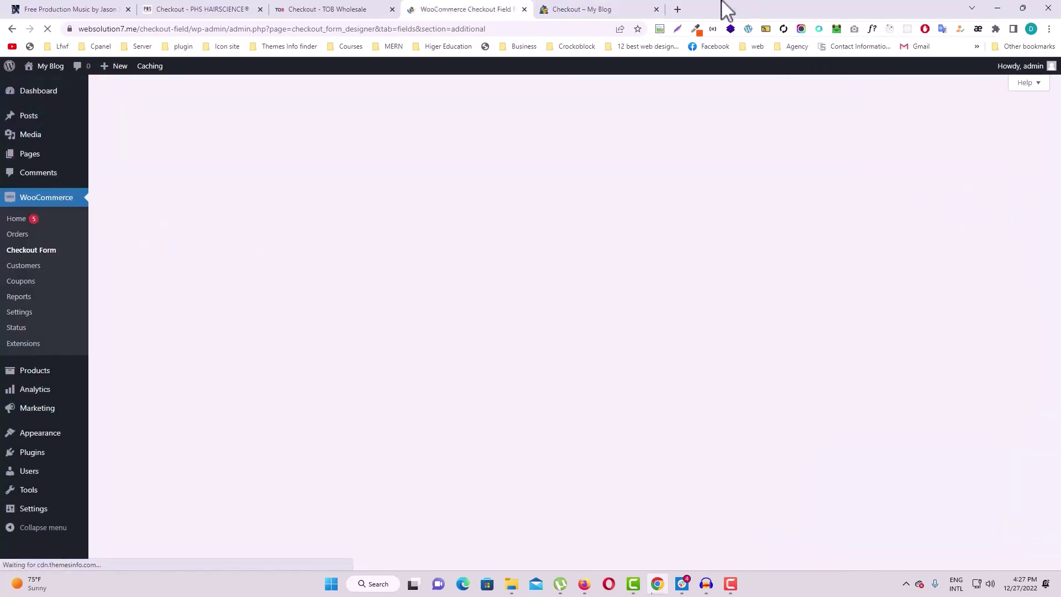
Reload the checkout page and check the default state of the terms and conditions checkbox below the order notes.
{"action": "left_click", "coordinate": [597, 9]}
{"action": "left_click", "coordinate": [48, 29]}
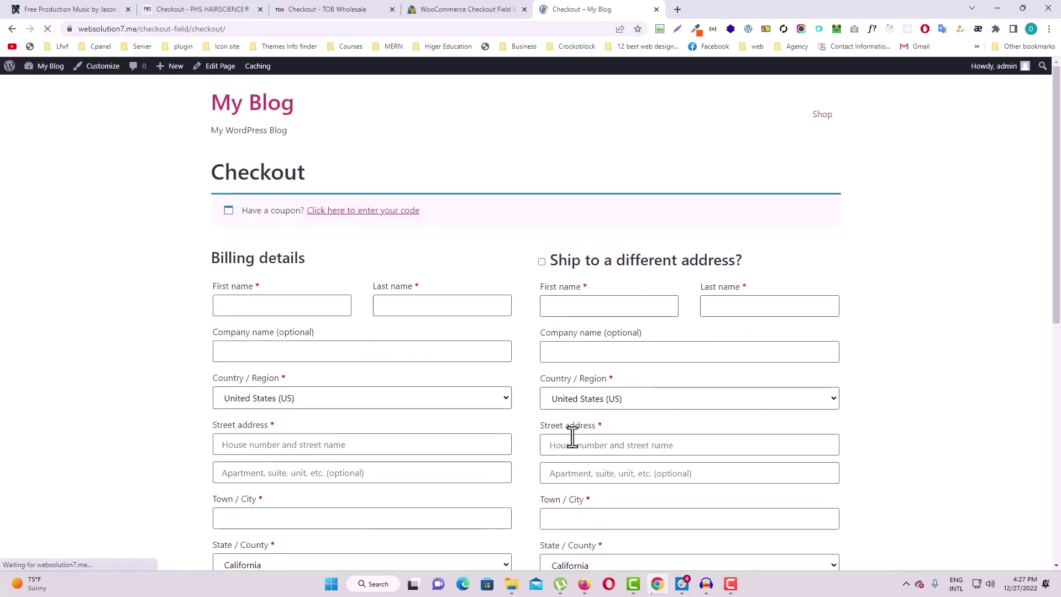
{"action": "scroll", "coordinate": [569, 436], "scroll_direction": "down", "scroll_amount": 5}
{"action": "scroll", "coordinate": [608, 371], "scroll_direction": "up", "scroll_amount": 2}
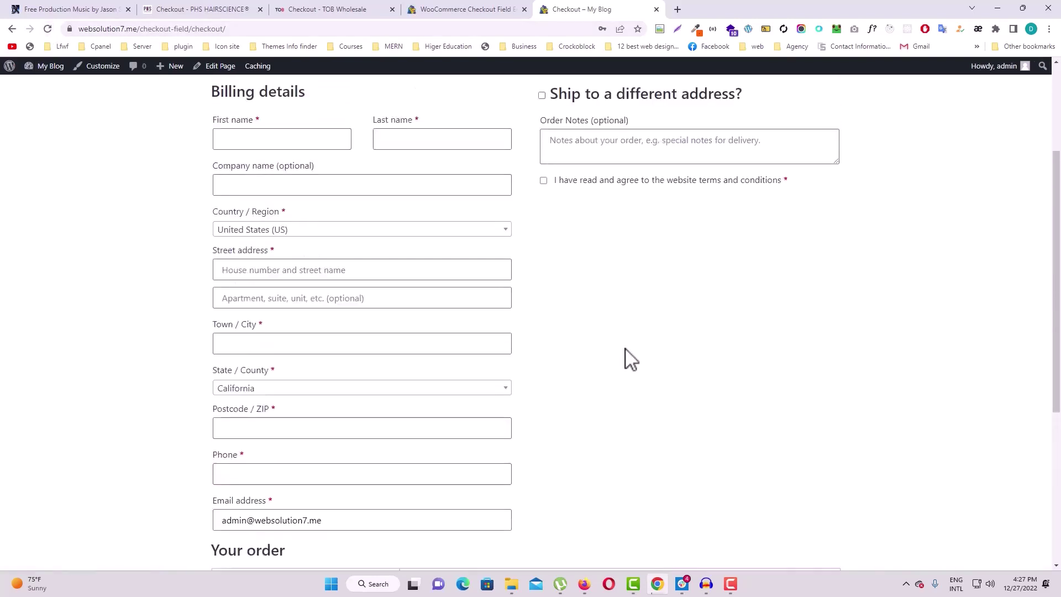
{"action": "scroll", "coordinate": [591, 277], "scroll_direction": "up", "scroll_amount": 3}
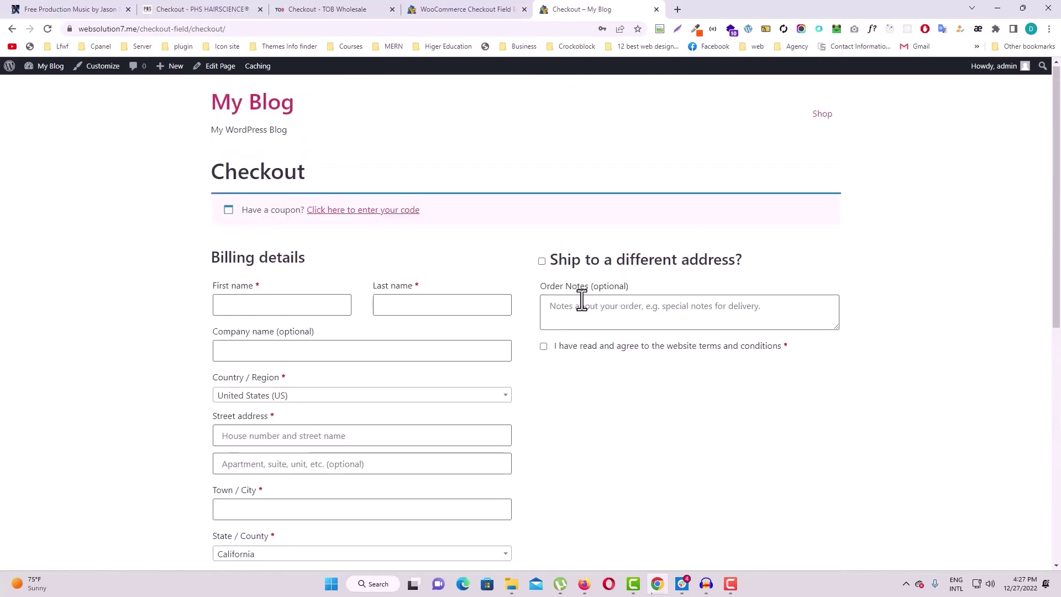